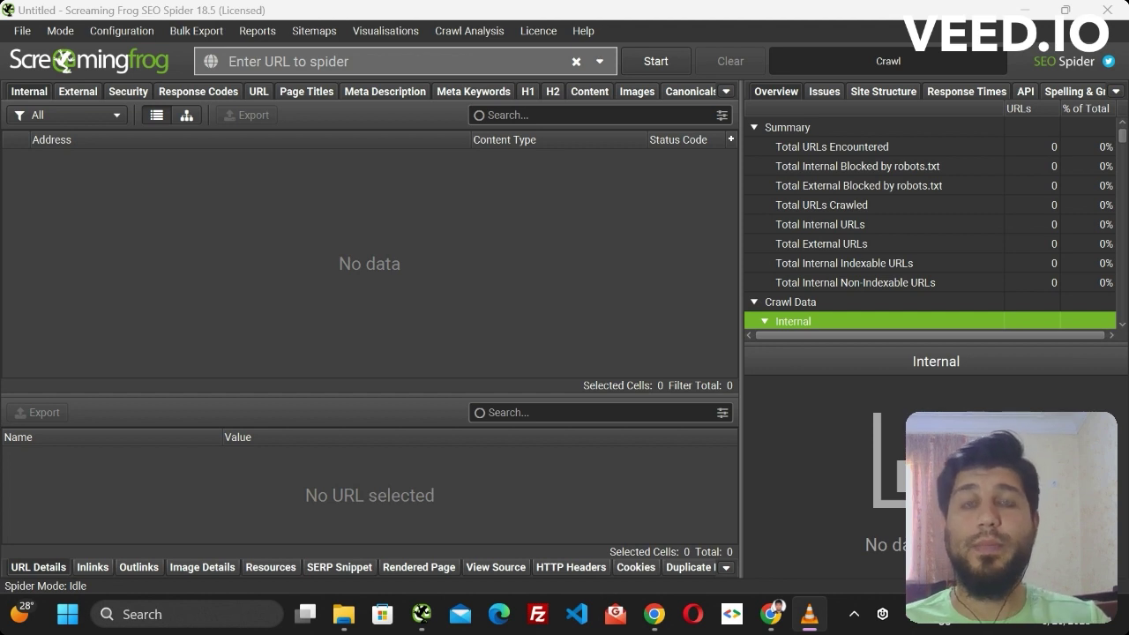
Step: Browse the Configuration menu without changing anything and focus the URL box
left_click(121, 31)
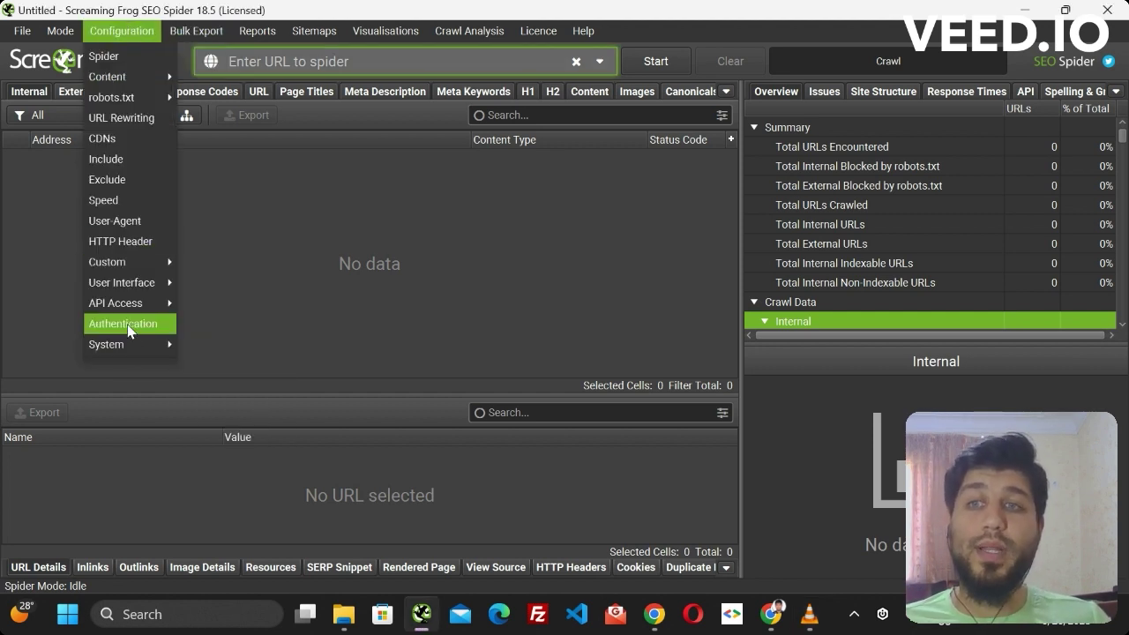
mouse_move(161, 310)
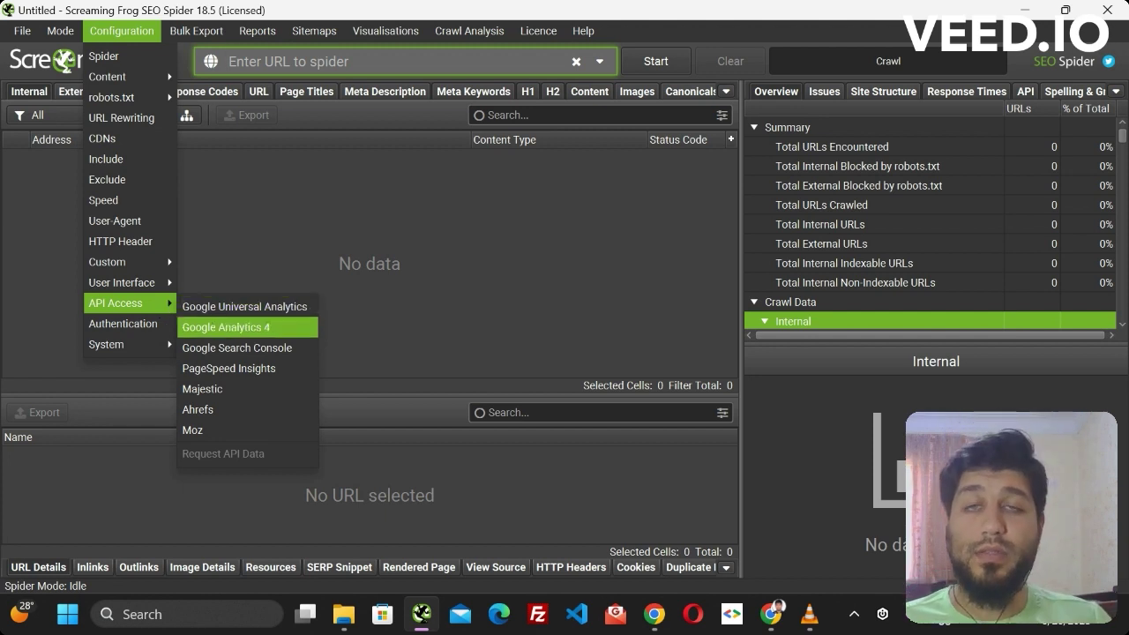
key("Escape")
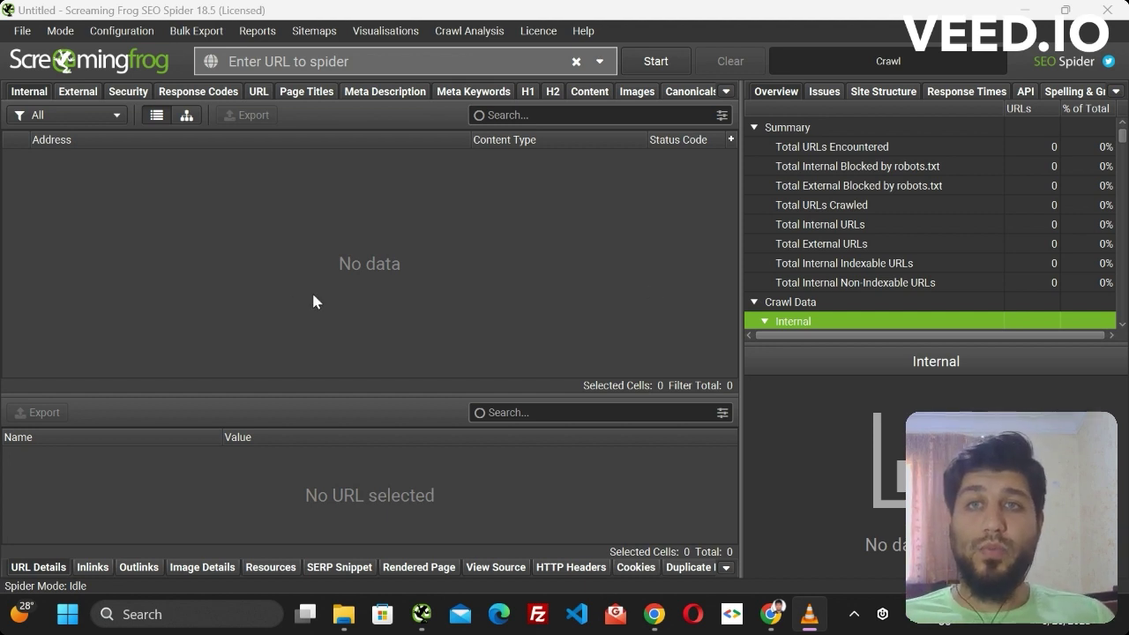
left_click(351, 67)
left_click(146, 36)
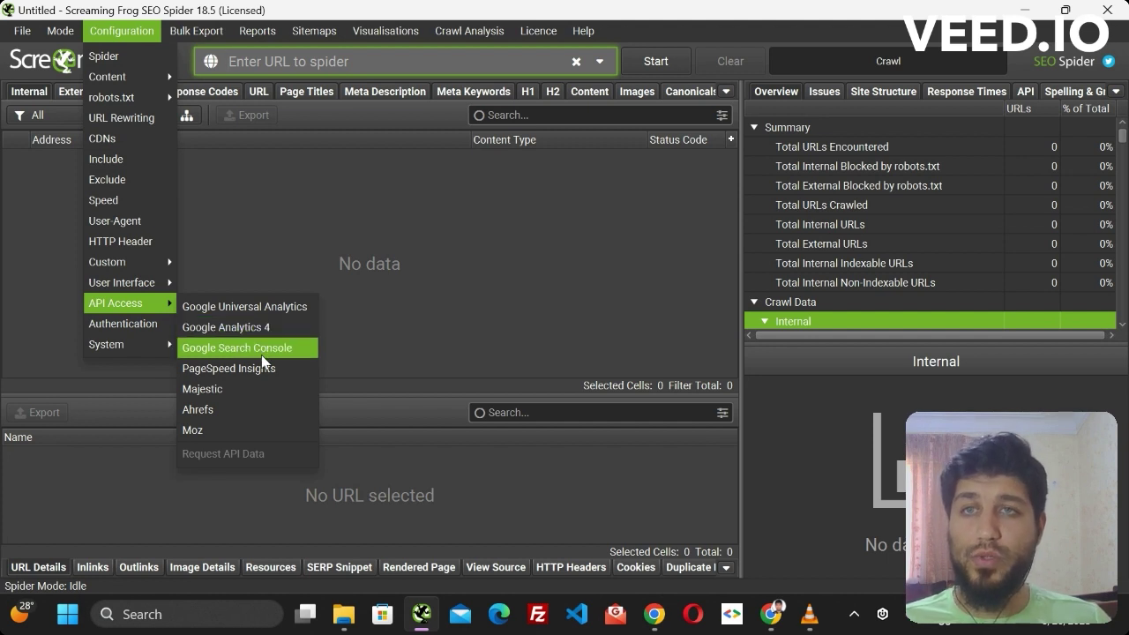
left_click(274, 64)
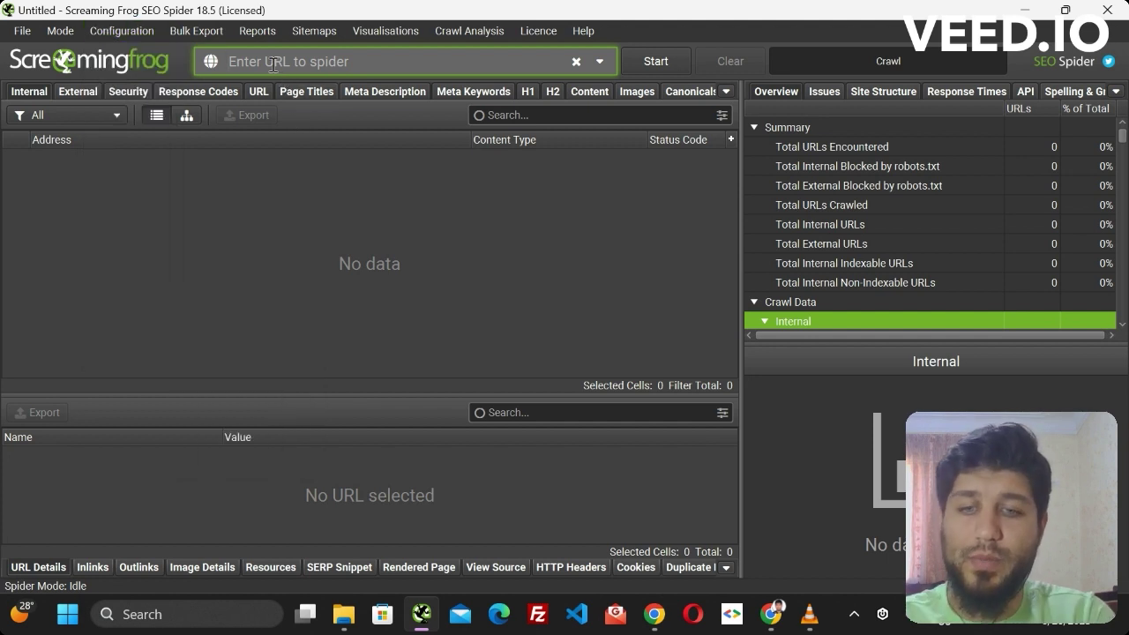
type("ht")
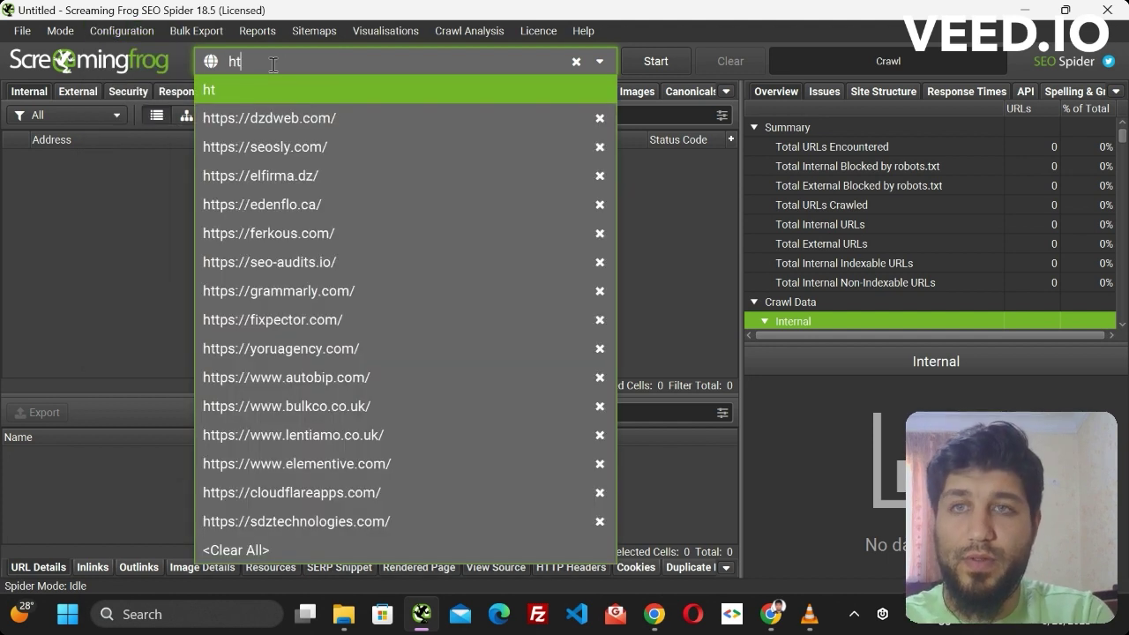
left_click(308, 117)
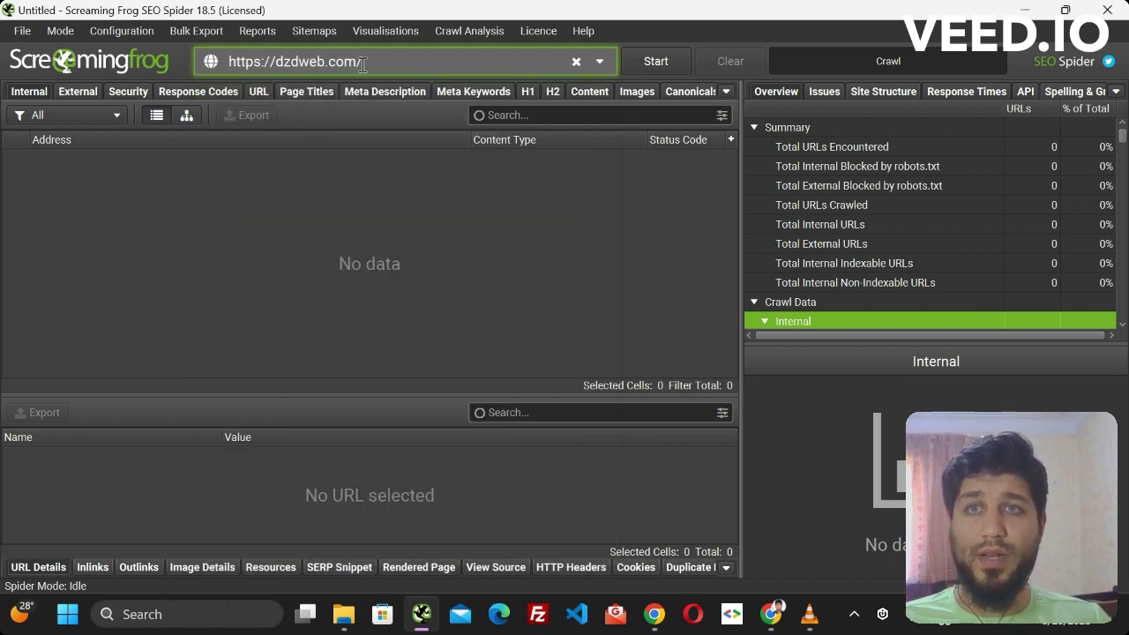
mouse_move(771, 614)
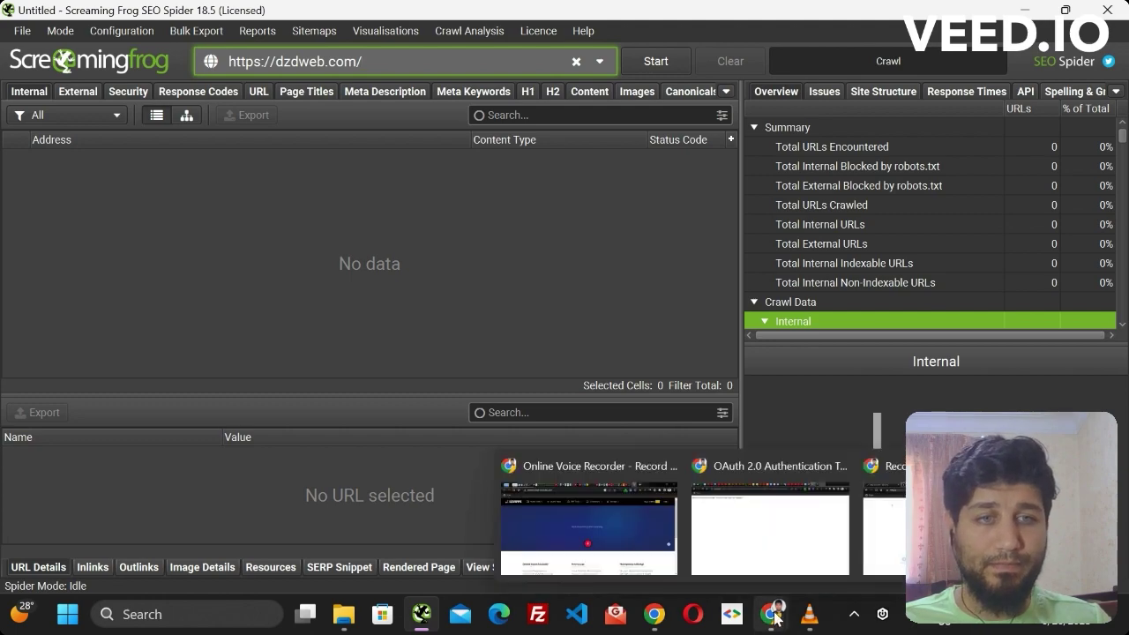
mouse_move(776, 563)
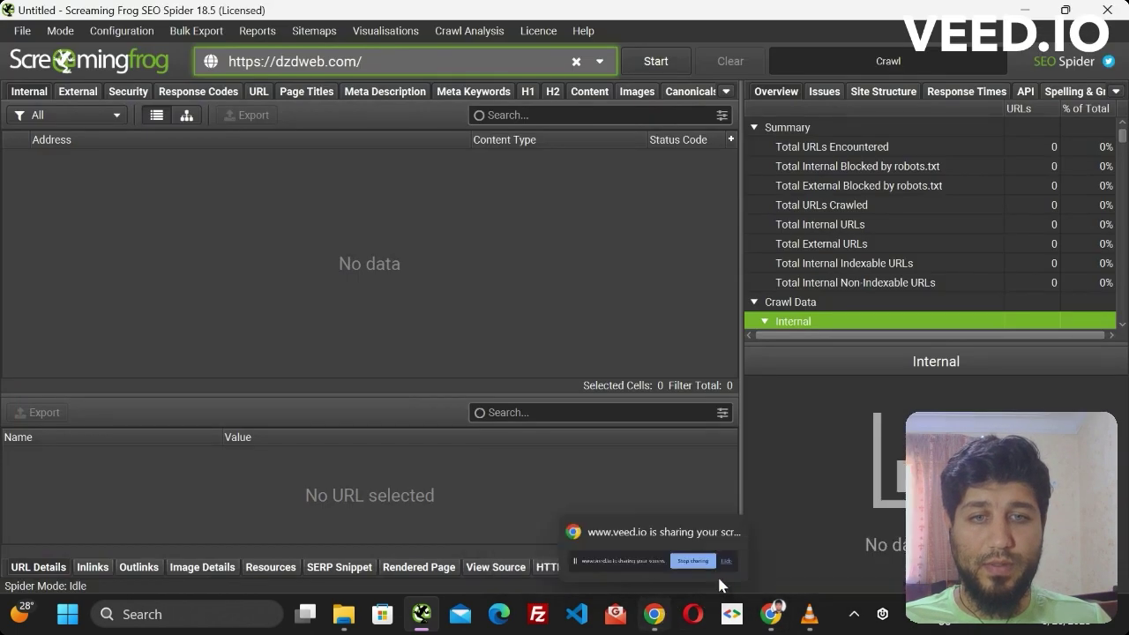
Step: Load the dzdweb.com home page in a new Chrome tab
left_click(623, 549)
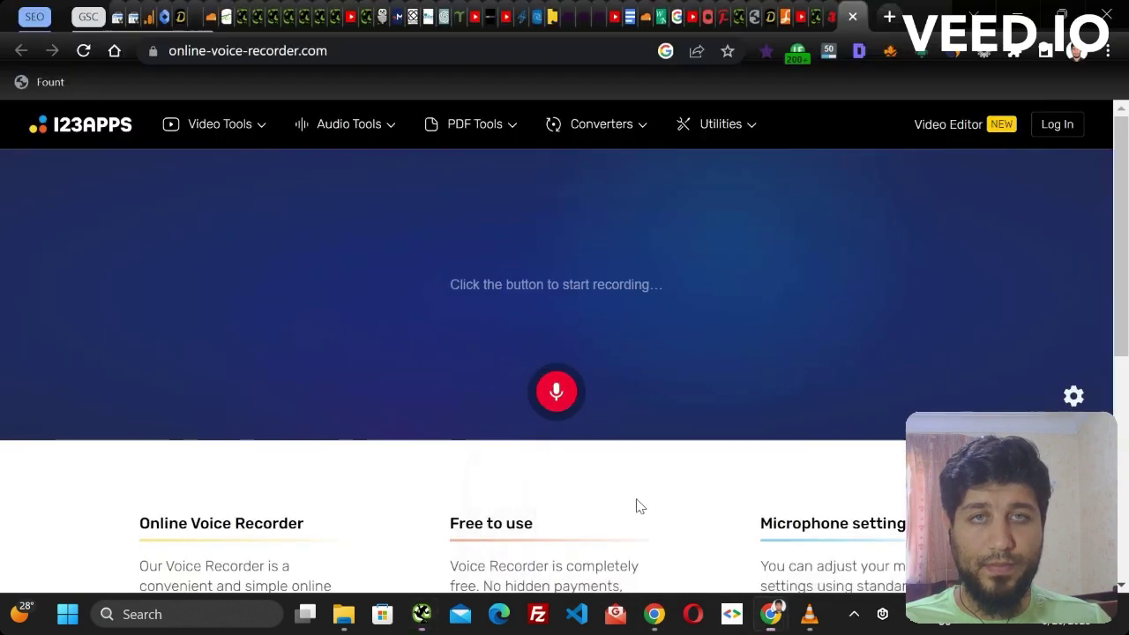
left_click(887, 18)
type("dzdweb.com")
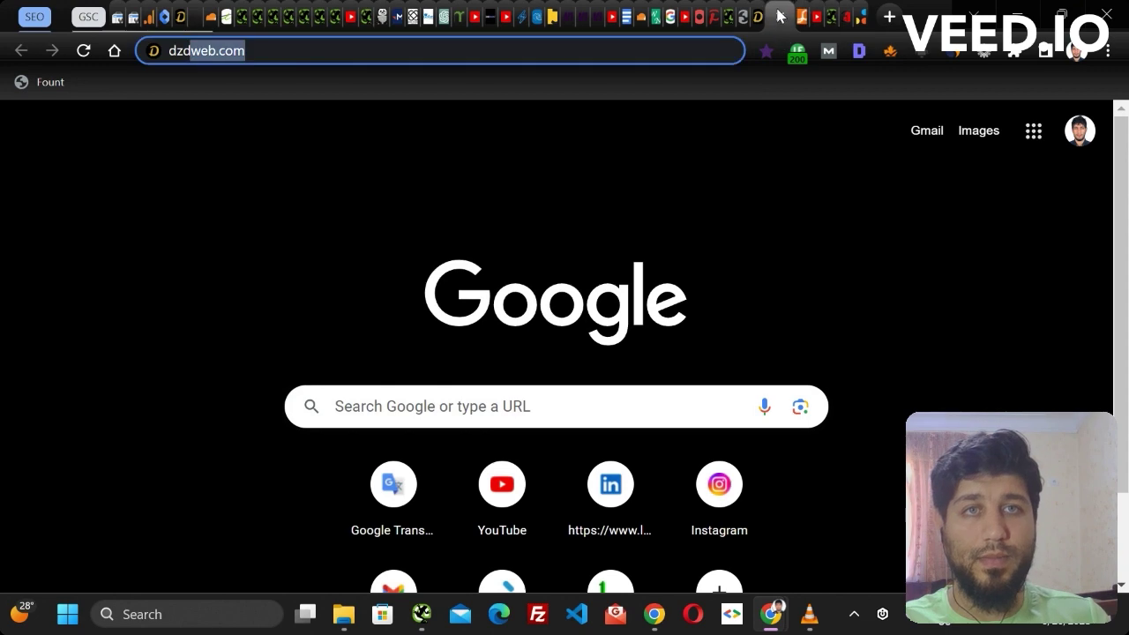
key("super+Down")
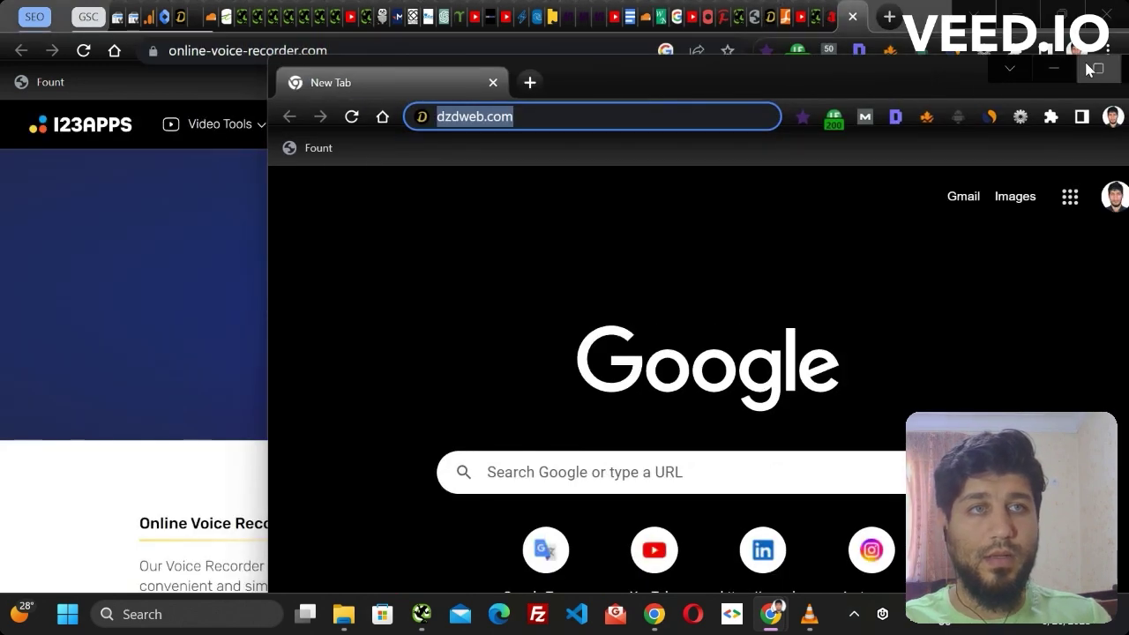
left_click(1093, 69)
key("Return")
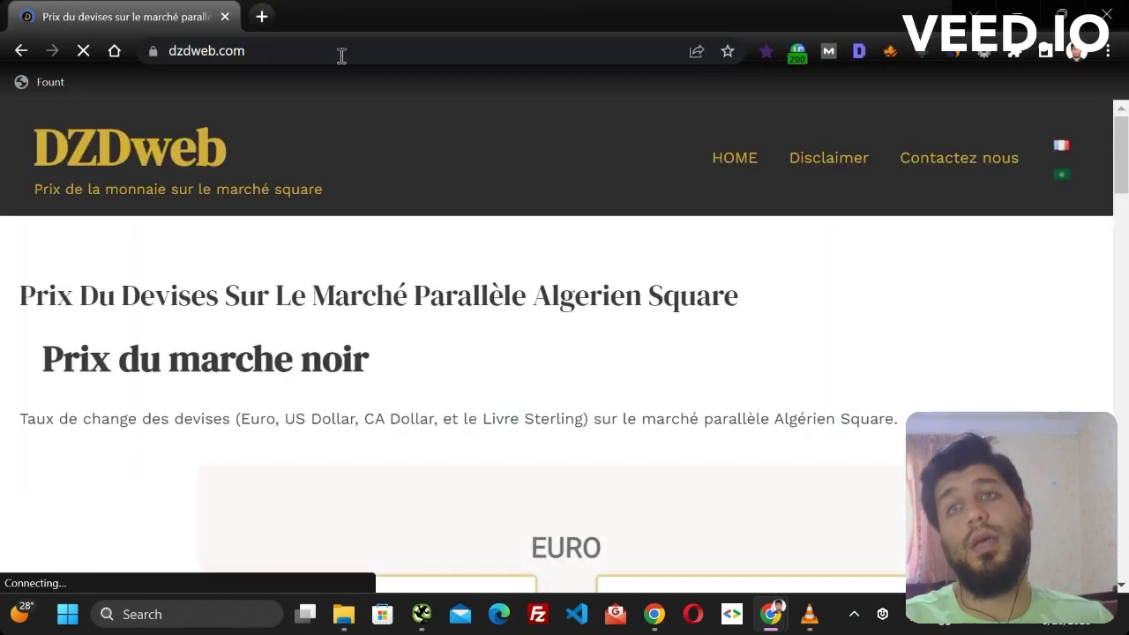
Step: Edit the address bar to dzdweb.com/sitemap_index.xml
left_click(350, 53)
left_click(355, 53)
triple_click(355, 53)
left_click(357, 55)
type("/sitem")
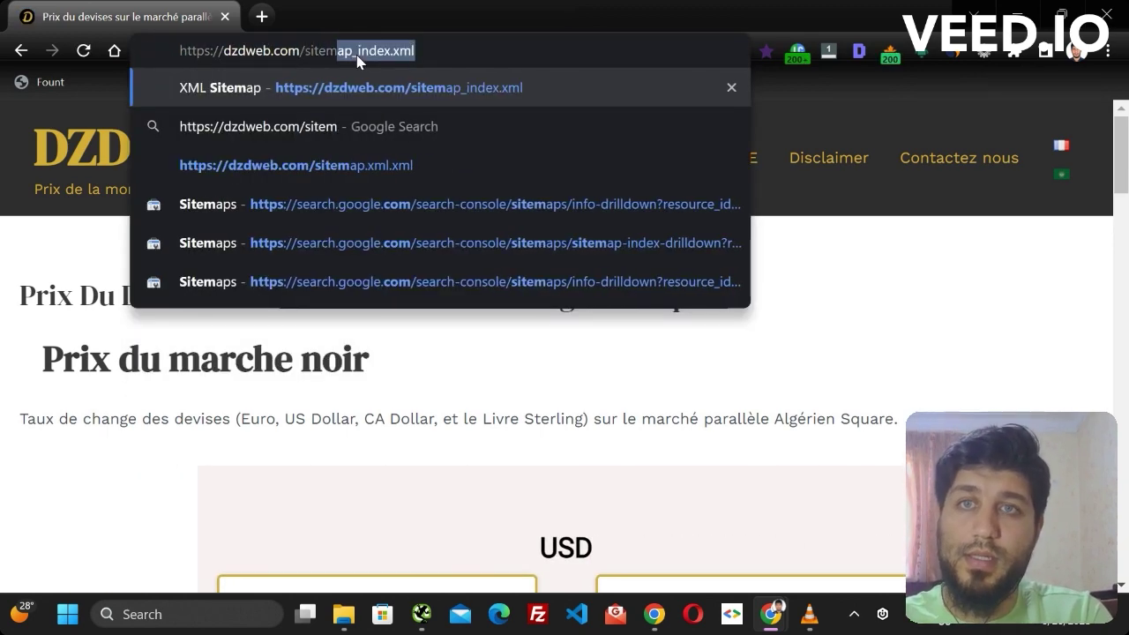
type("aps")
key("BackSpace")
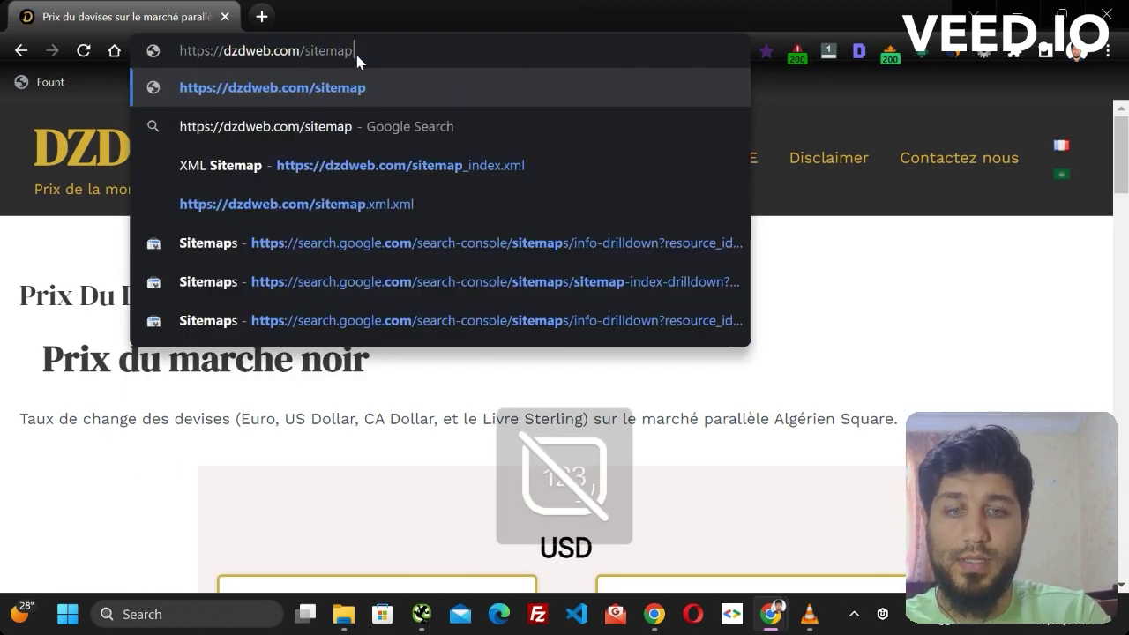
type("_index")
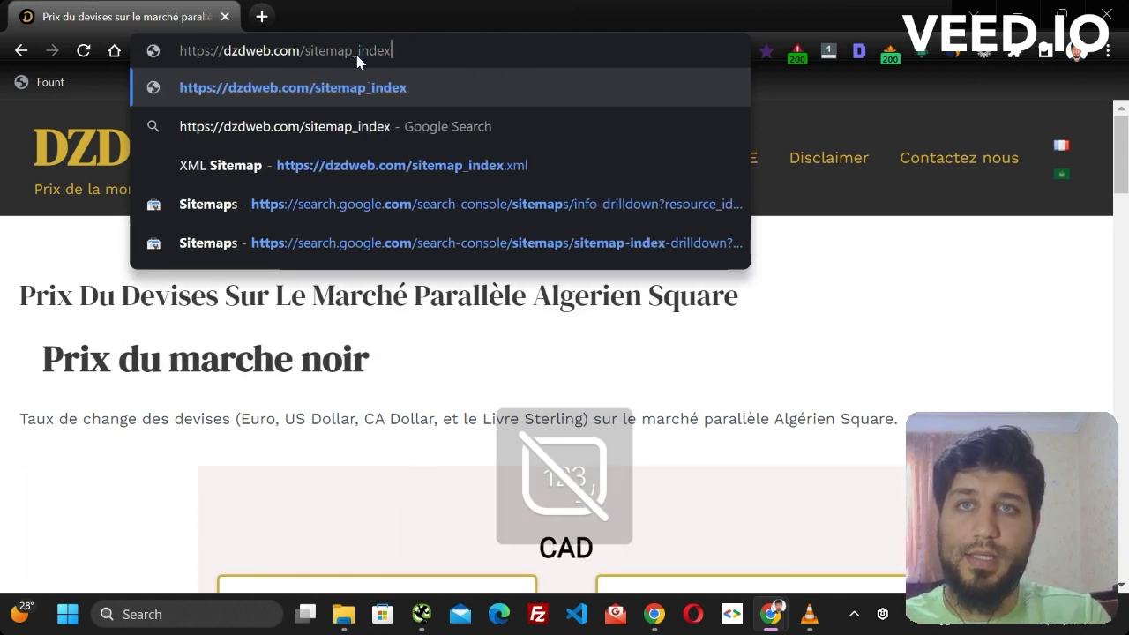
key("BackSpace")
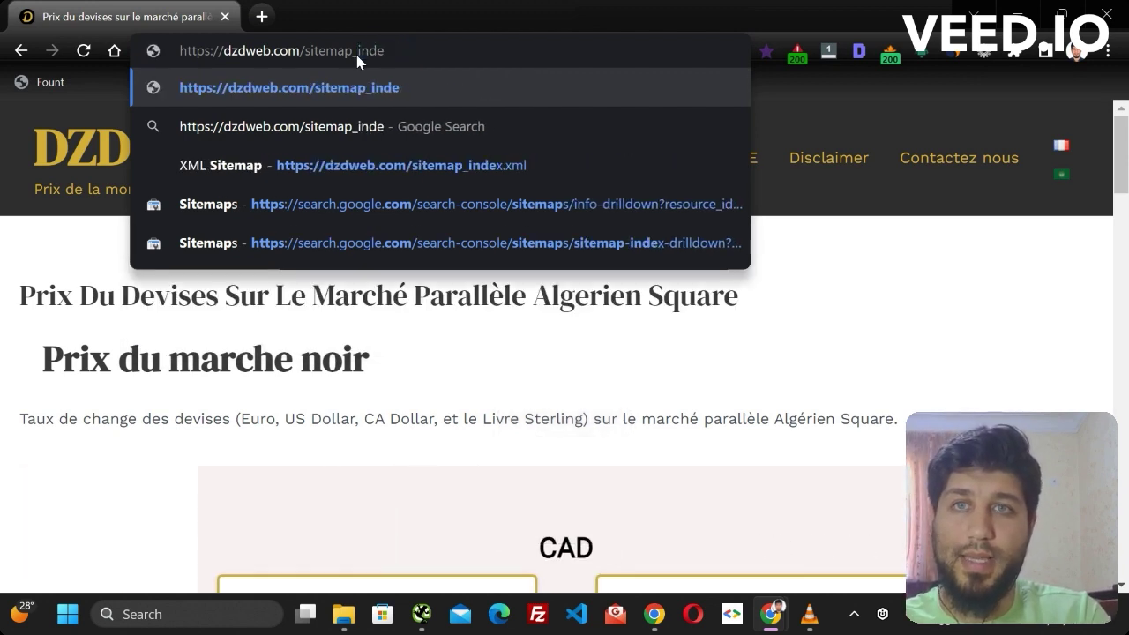
type("x")
key("BackSpace")
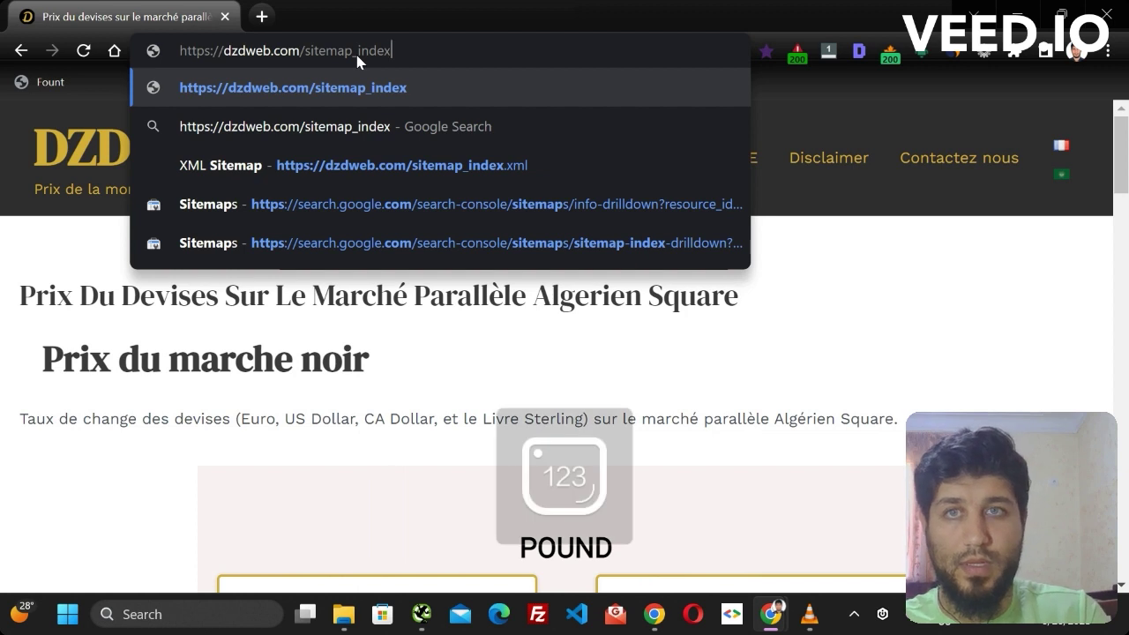
type(".xml")
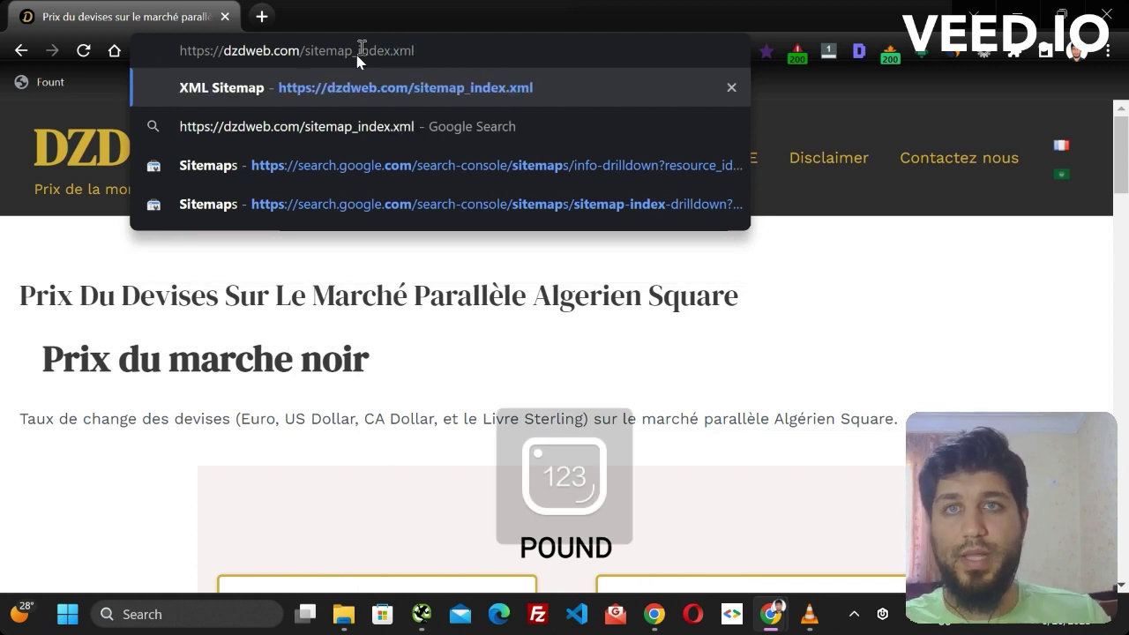
Step: Open the sitemap index page listing three sitemaps and select its address for copying
left_click(451, 88)
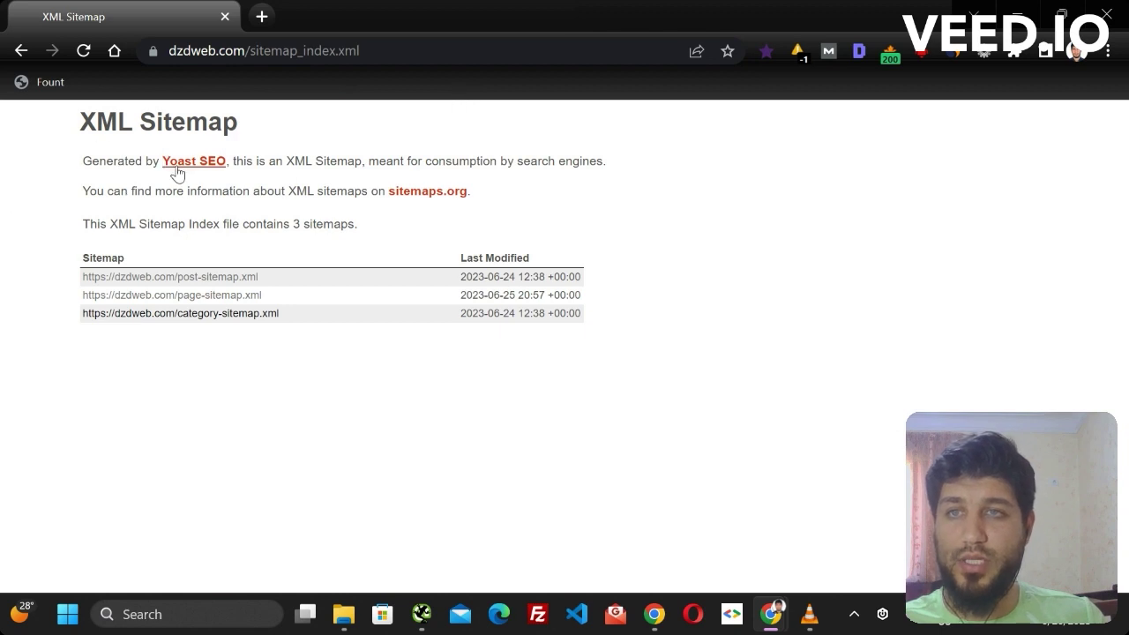
double_click(393, 52)
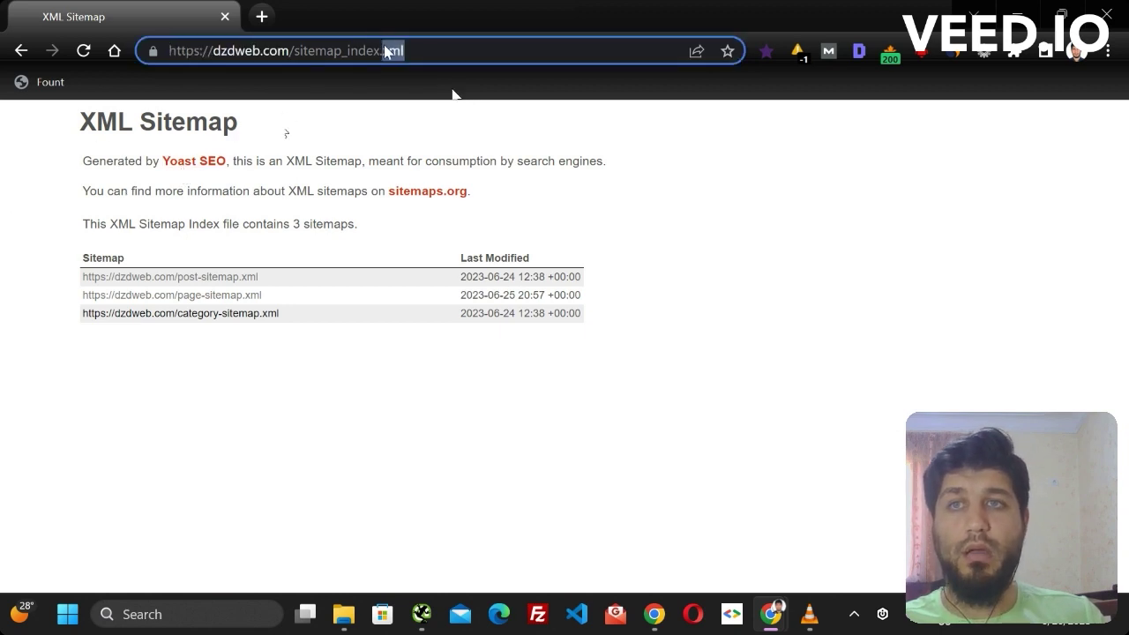
key("ctrl+a")
key("ctrl+c")
mouse_move(771, 614)
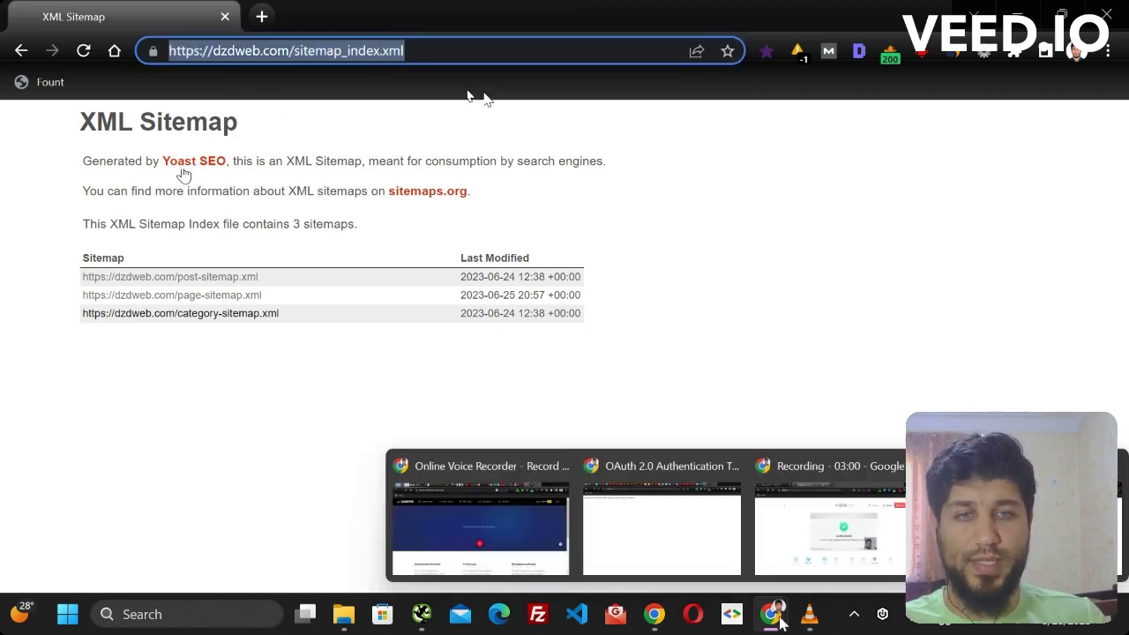
left_click(421, 613)
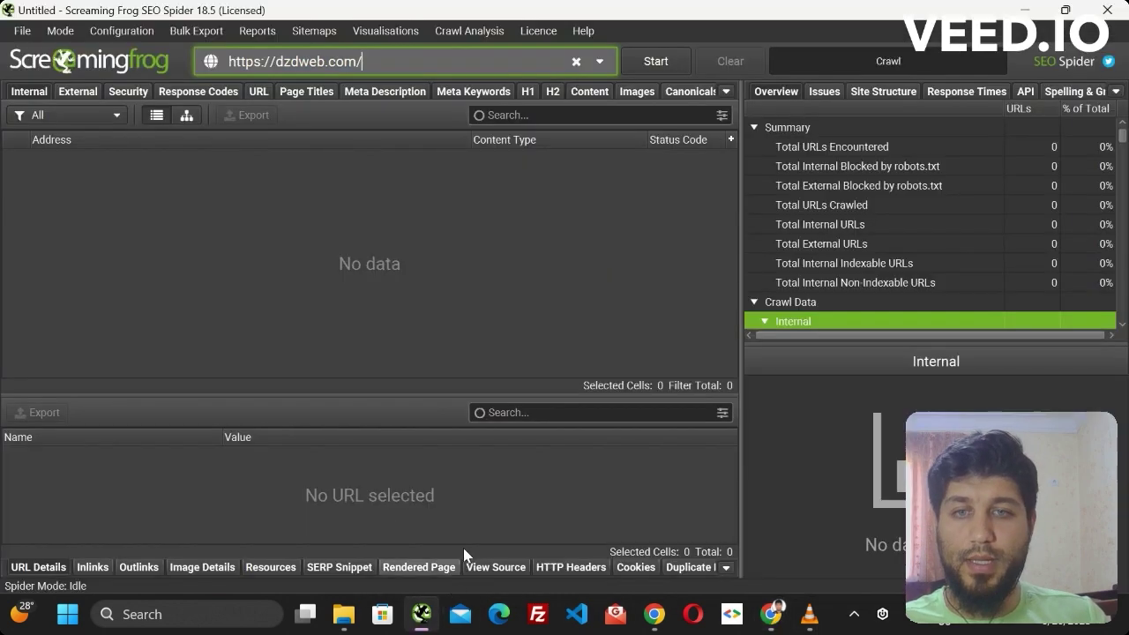
left_click(141, 32)
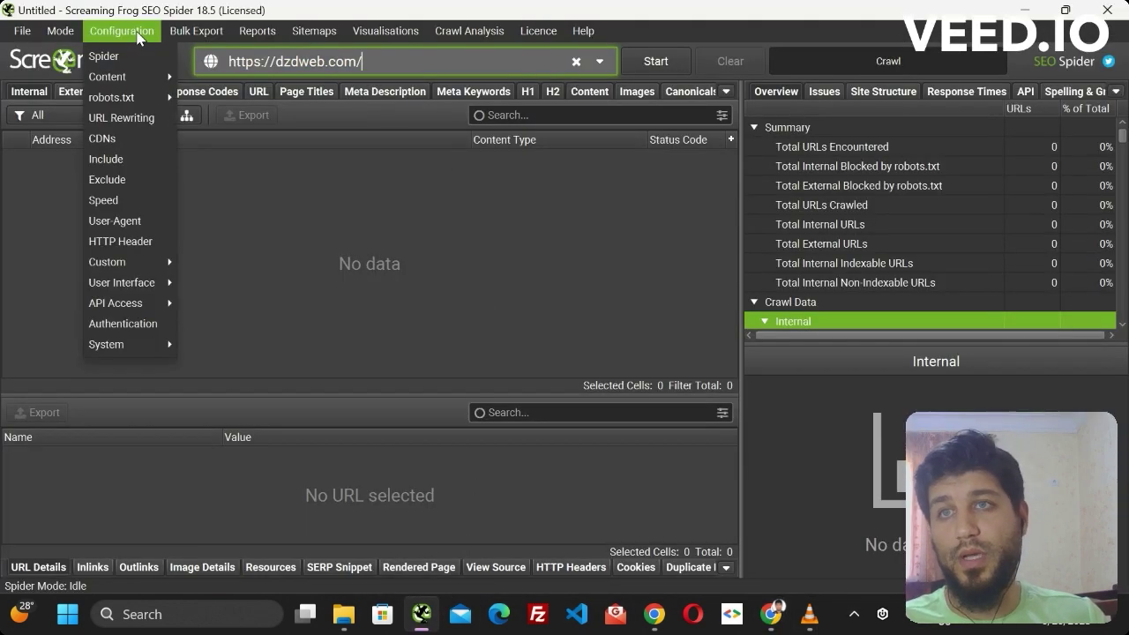
left_click(146, 66)
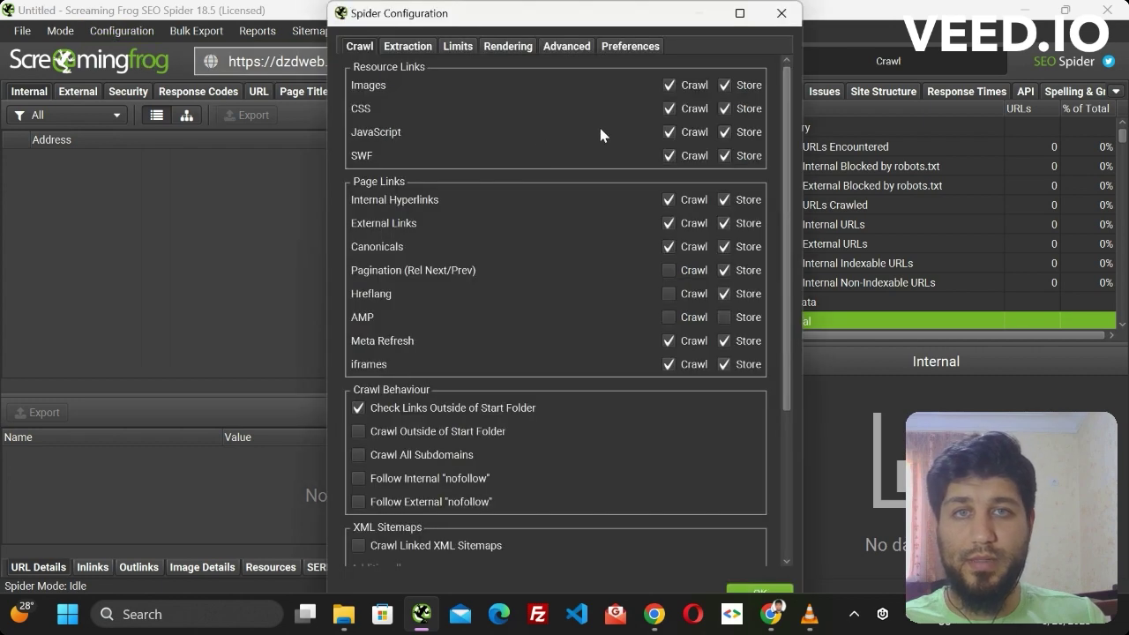
scroll(796, 305, "down", 5)
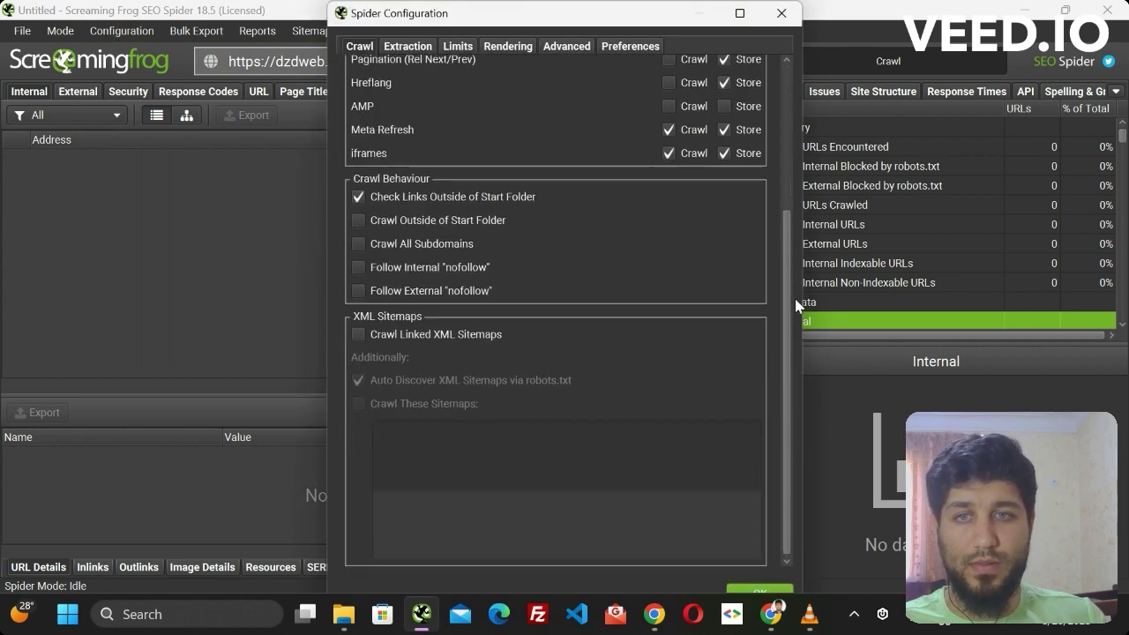
left_click(428, 340)
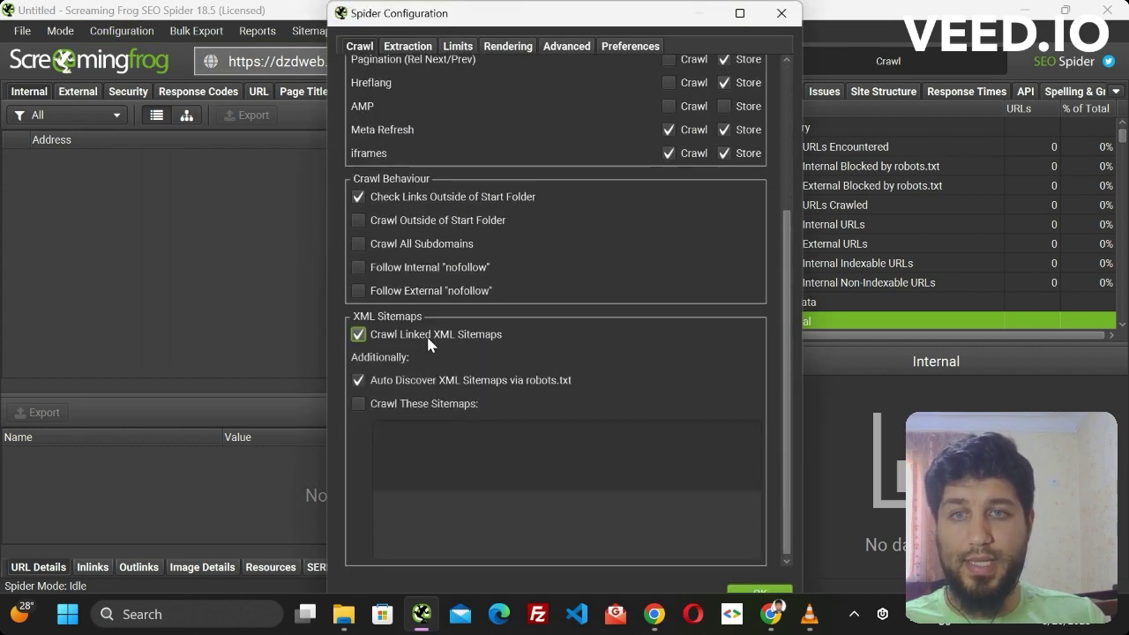
left_click(398, 388)
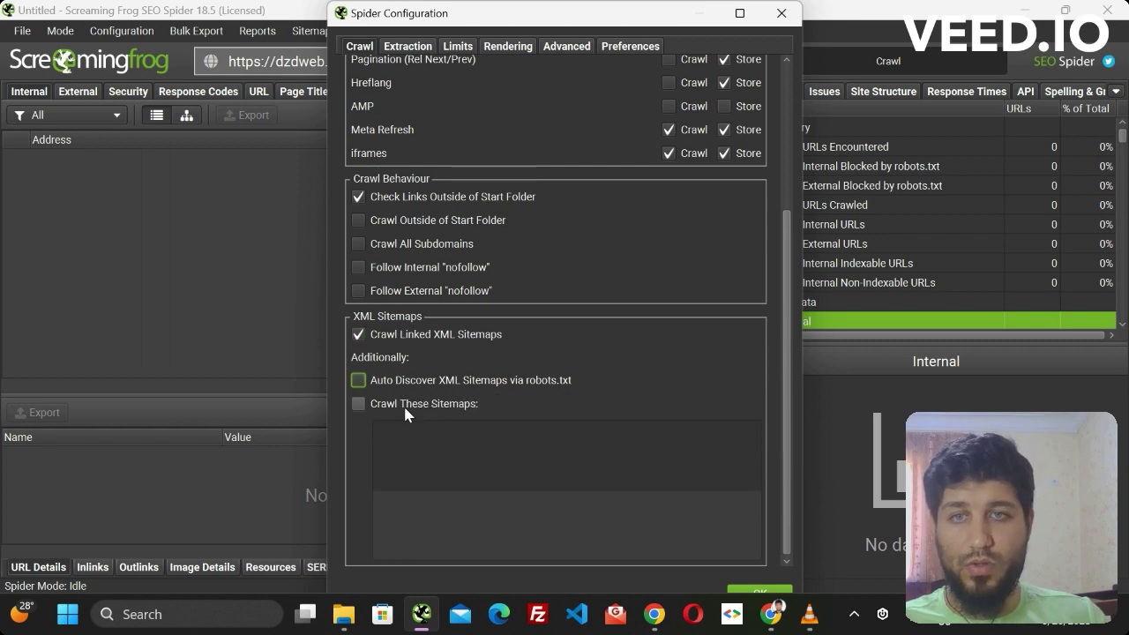
left_click(404, 404)
left_click(449, 436)
key("ctrl+v")
left_click_drag(604, 430, 379, 430)
left_click(596, 430)
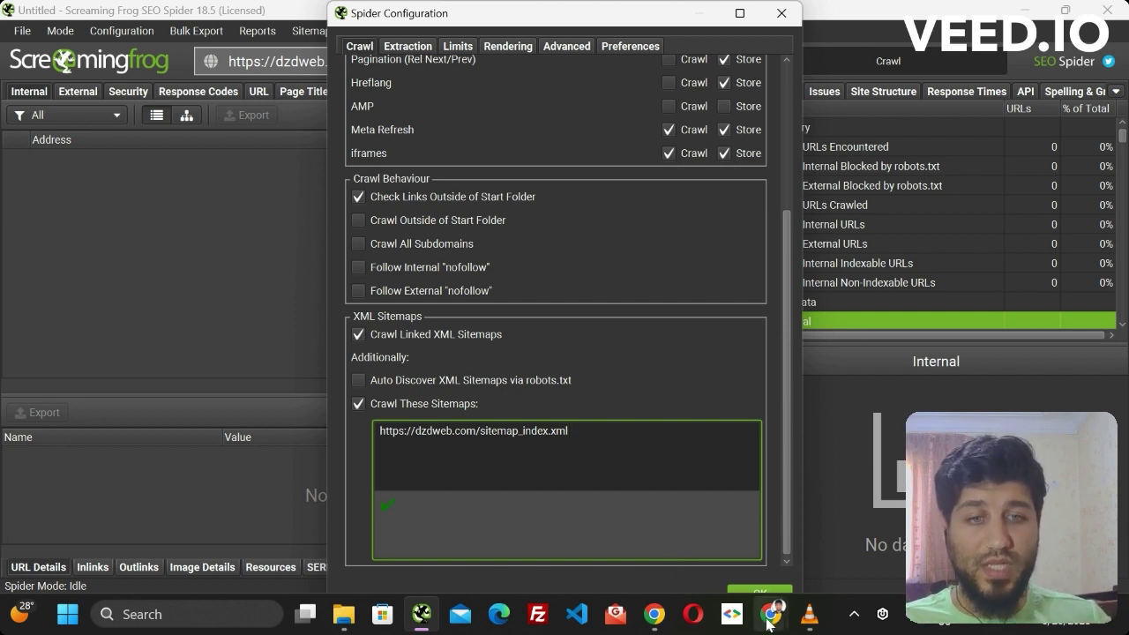
Step: Load dzdweb.com/robots.txt in a new Chrome tab
mouse_move(767, 622)
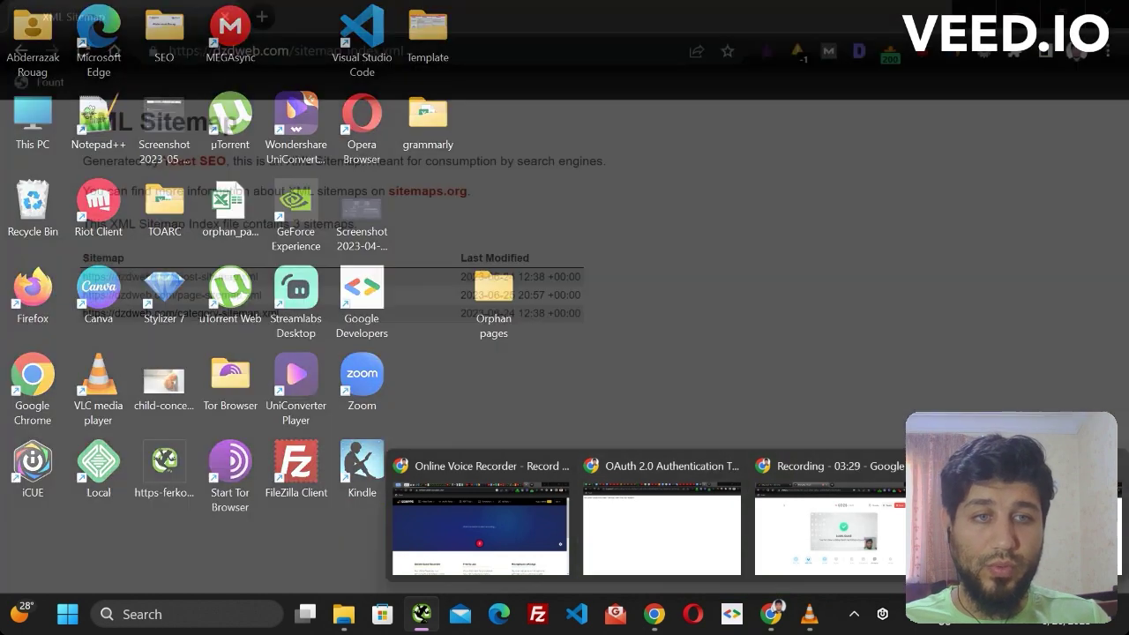
left_click(1014, 529)
left_click(262, 16)
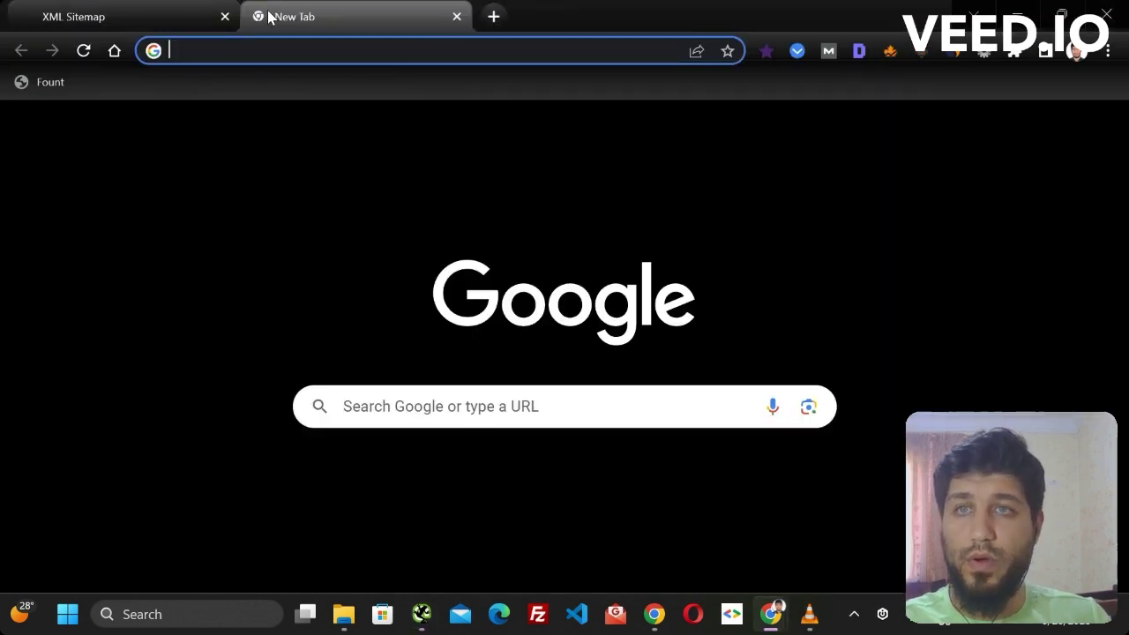
type("dz")
key("Return")
left_click(420, 49)
left_click(441, 53)
type("/robots.txt")
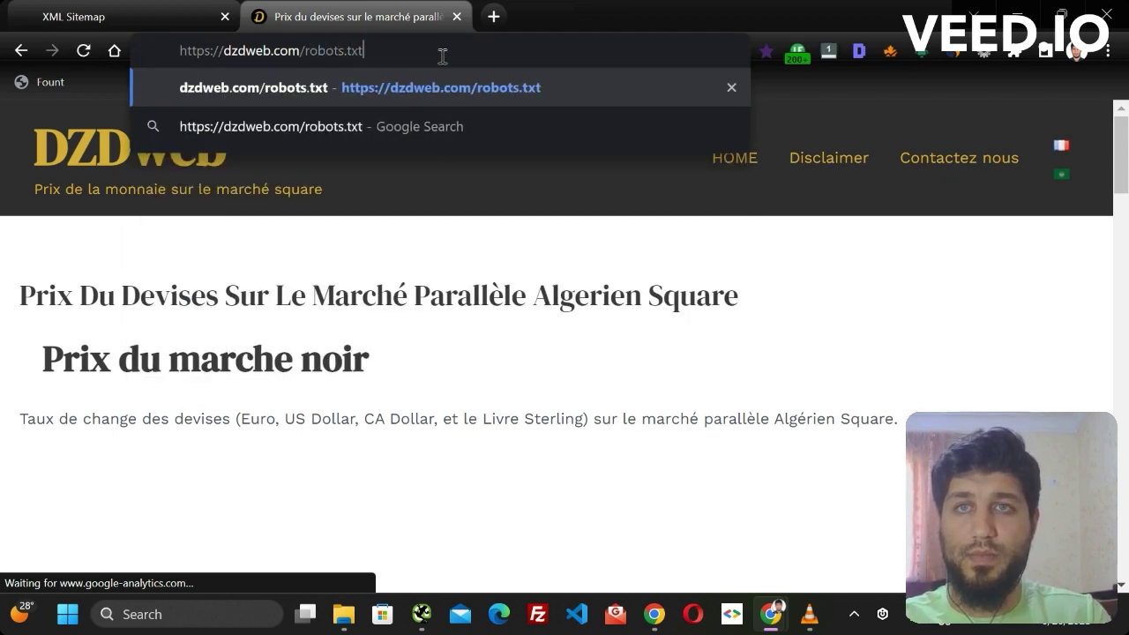
key("Return")
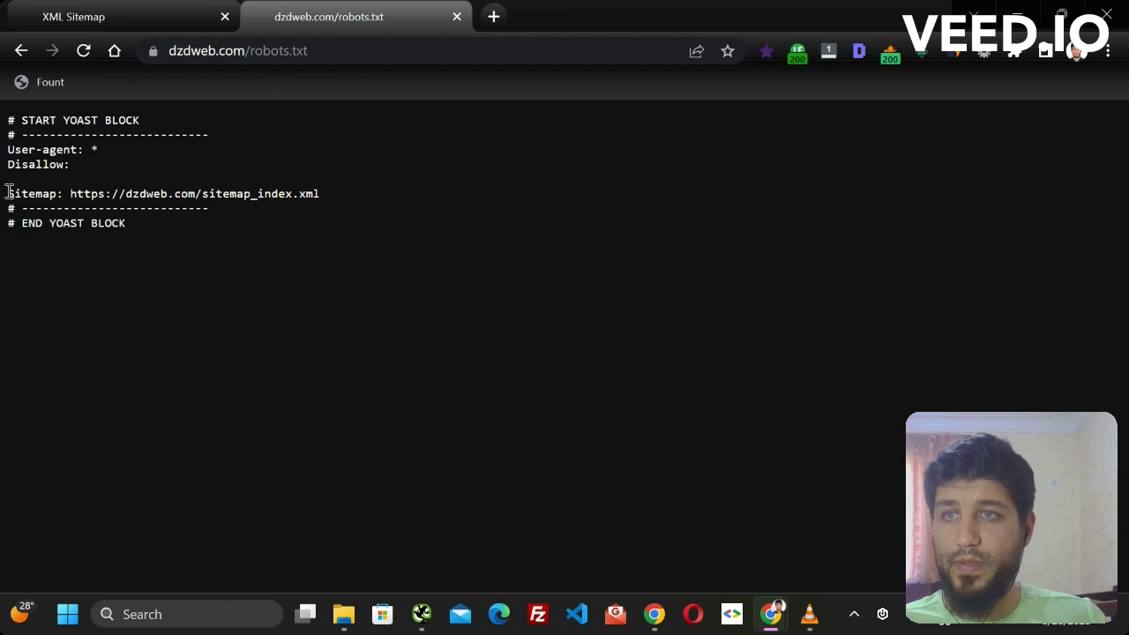
Step: Select the Sitemap line referencing sitemap_index.xml, then close the robots.txt tab
left_click_drag(8, 193, 343, 196)
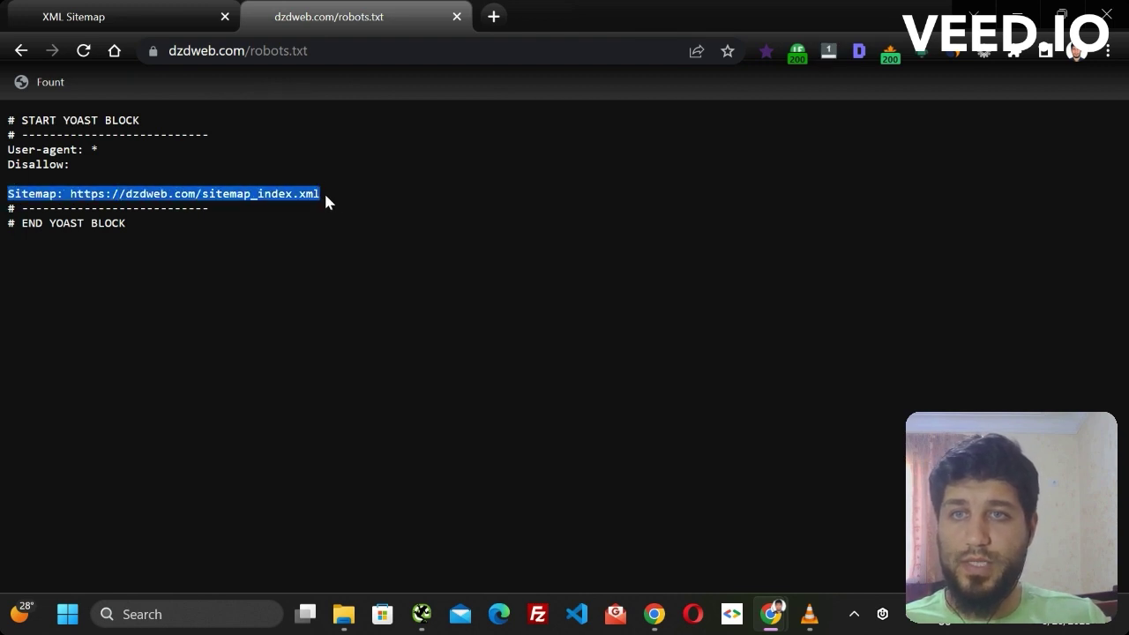
left_click(325, 195)
left_click_drag(321, 192, 74, 193)
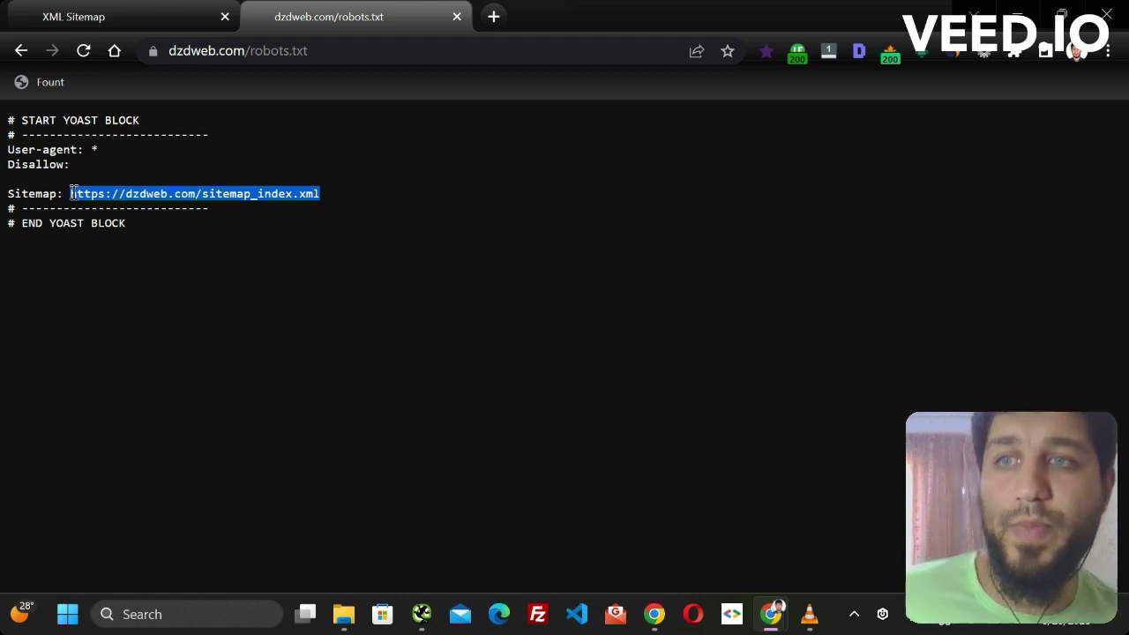
left_click_drag(74, 192, 2, 199)
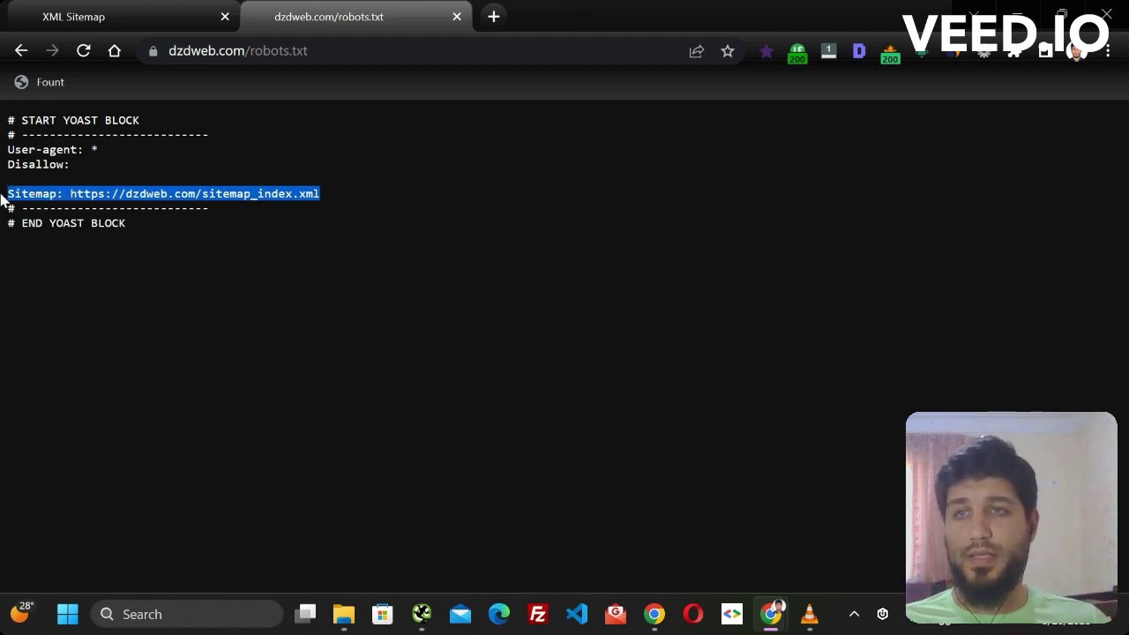
left_click(457, 16)
Step: Confirm the spider configuration and open the Google Universal Analytics API settings
mouse_move(430, 625)
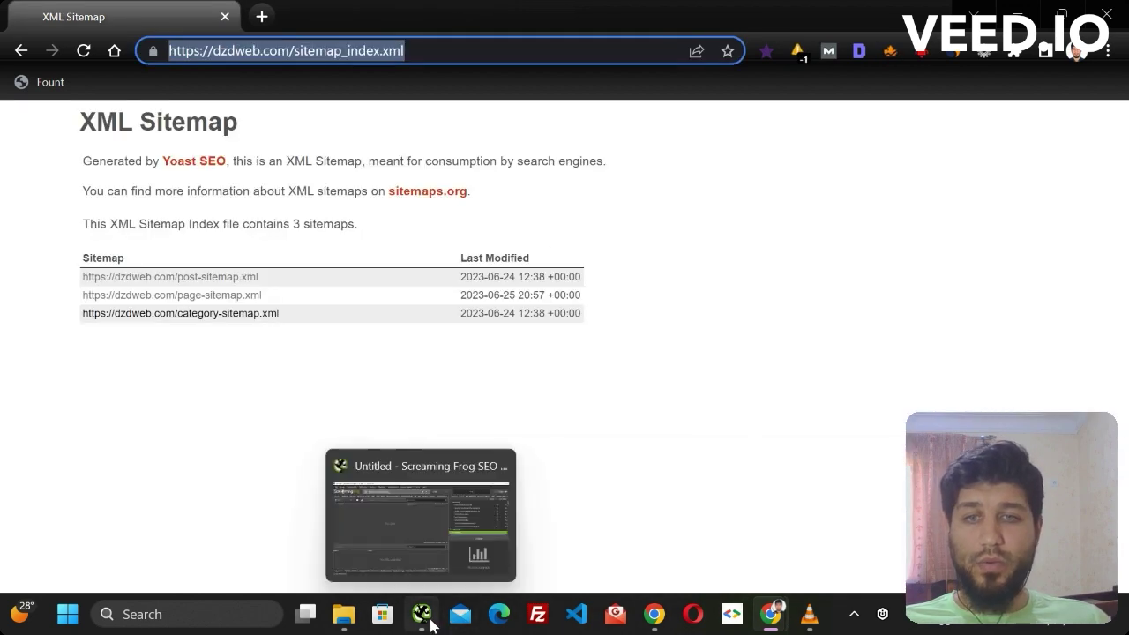
left_click(469, 499)
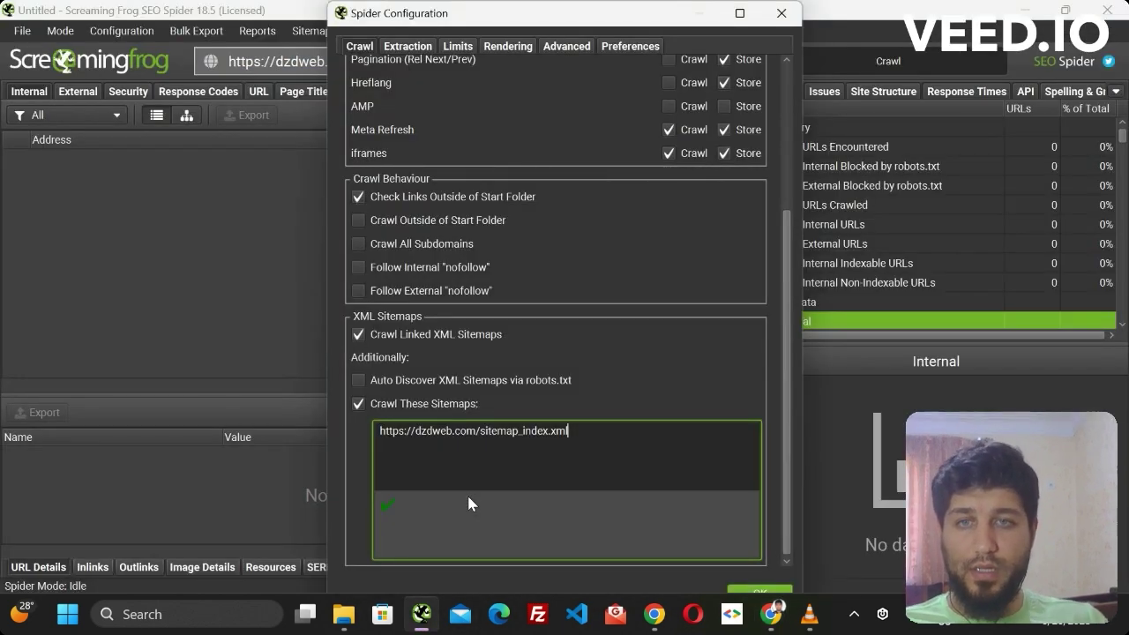
left_click(759, 594)
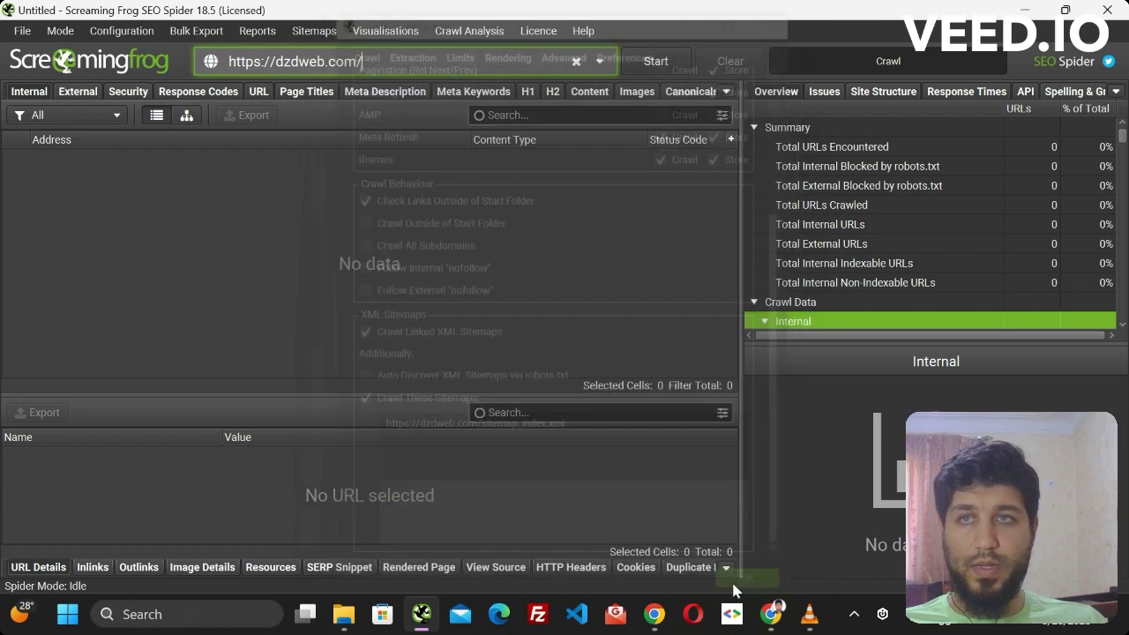
left_click(142, 32)
mouse_move(125, 300)
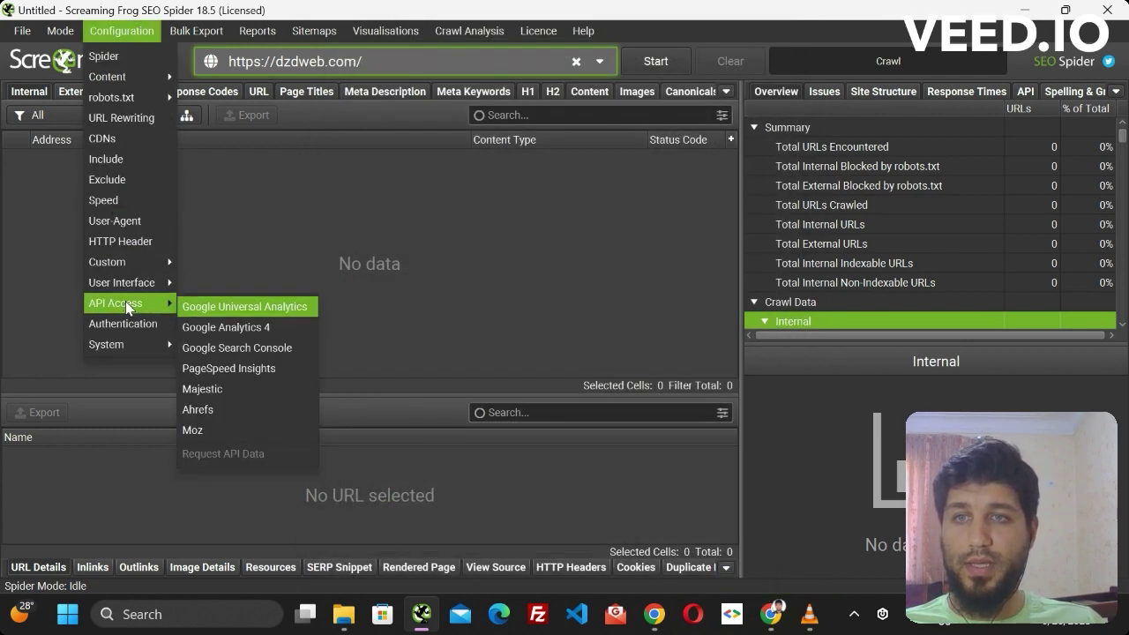
left_click(253, 309)
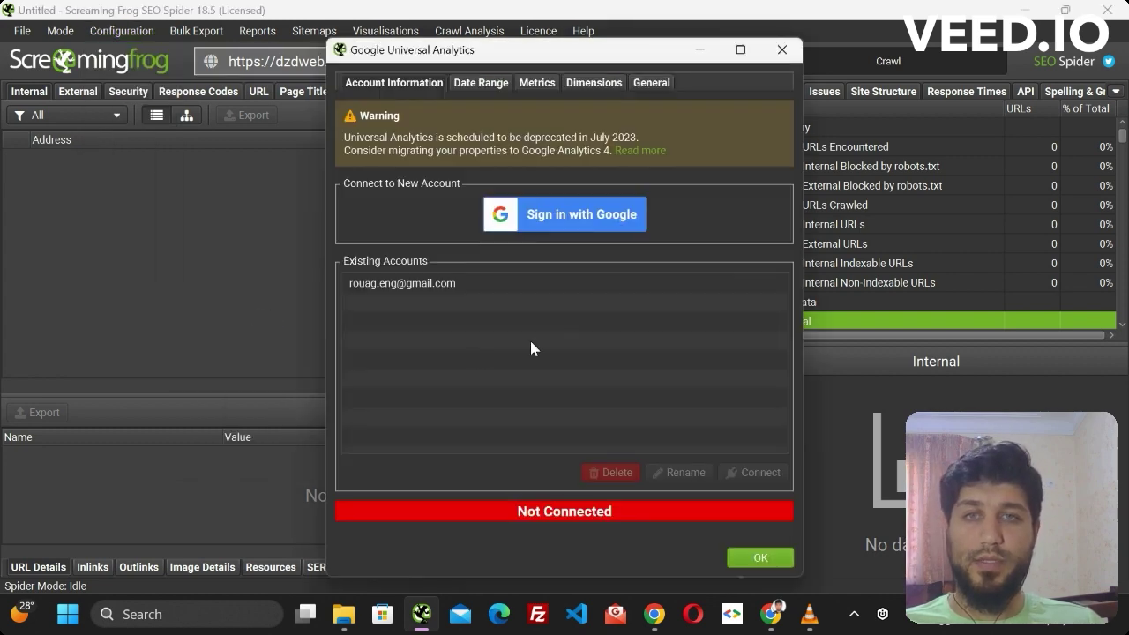
Step: Sign in with Google, choose the account and allow Analytics access
left_click(565, 220)
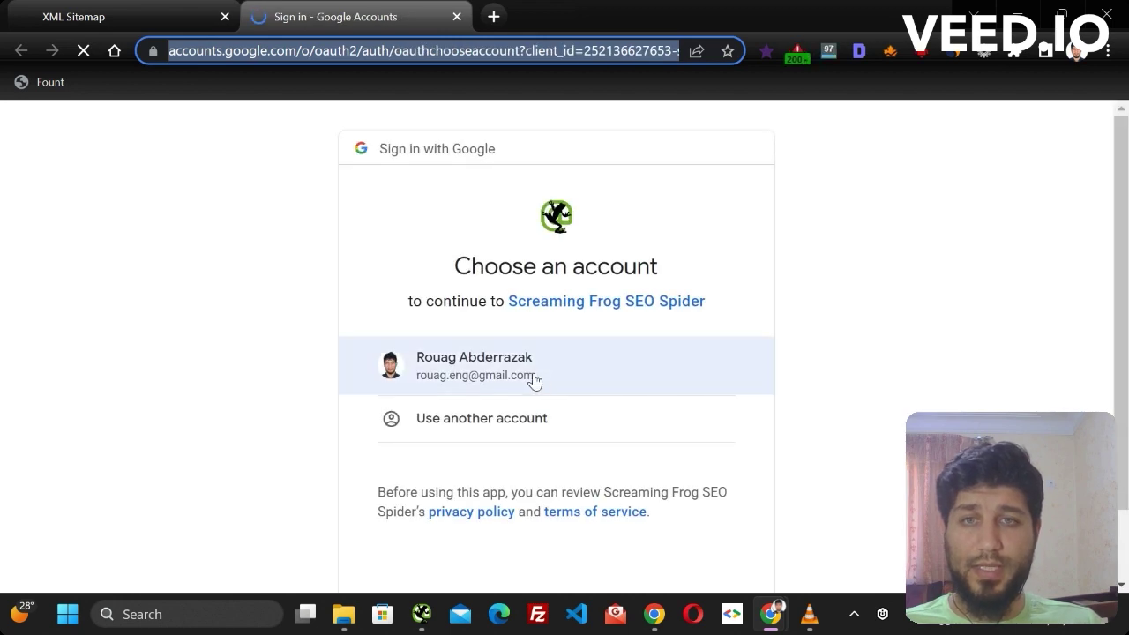
left_click(526, 381)
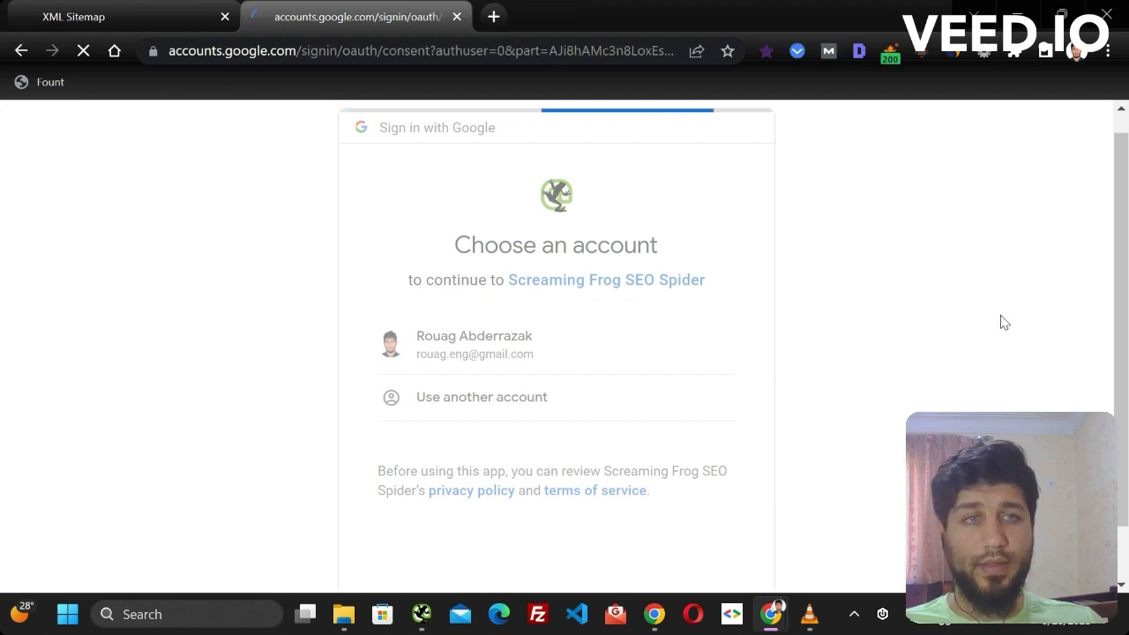
scroll(1122, 212, "down", 3)
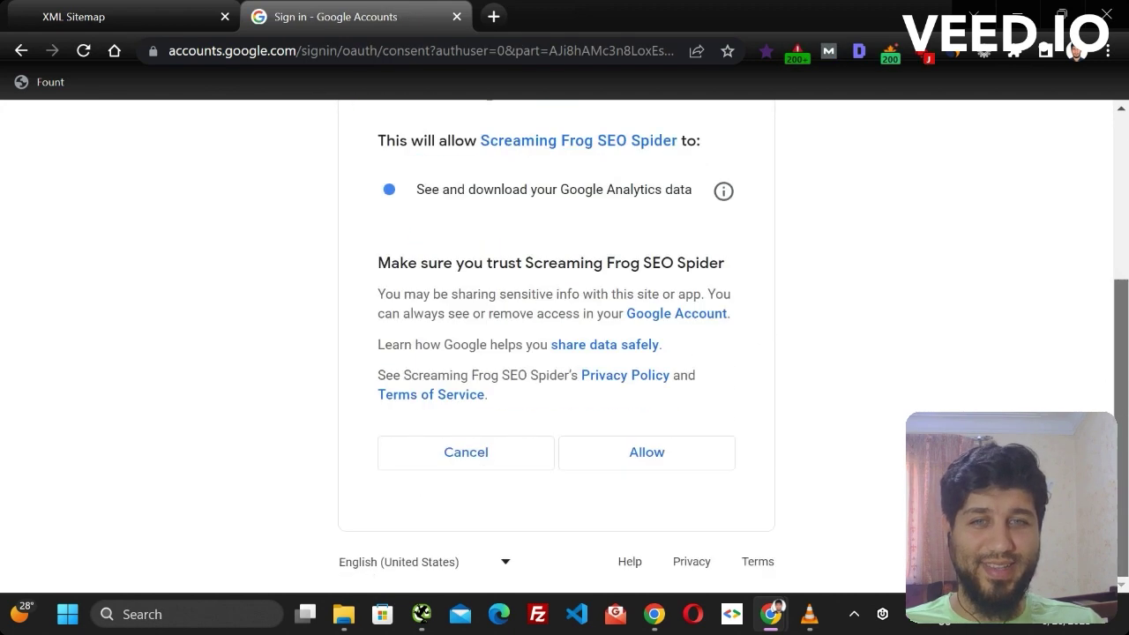
left_click(628, 457)
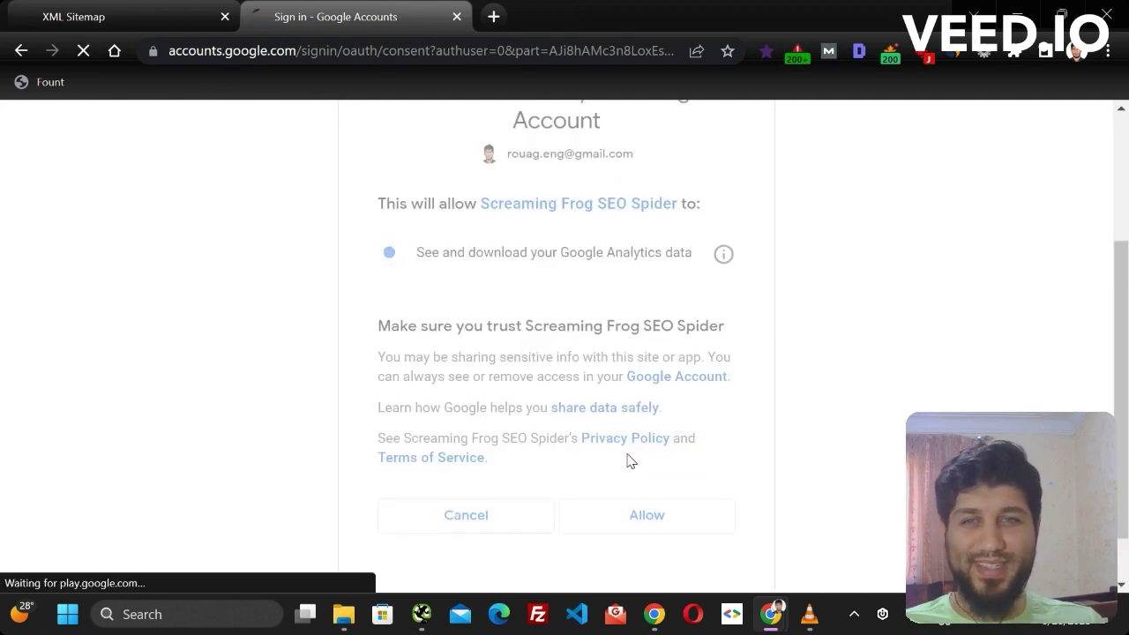
mouse_move(774, 611)
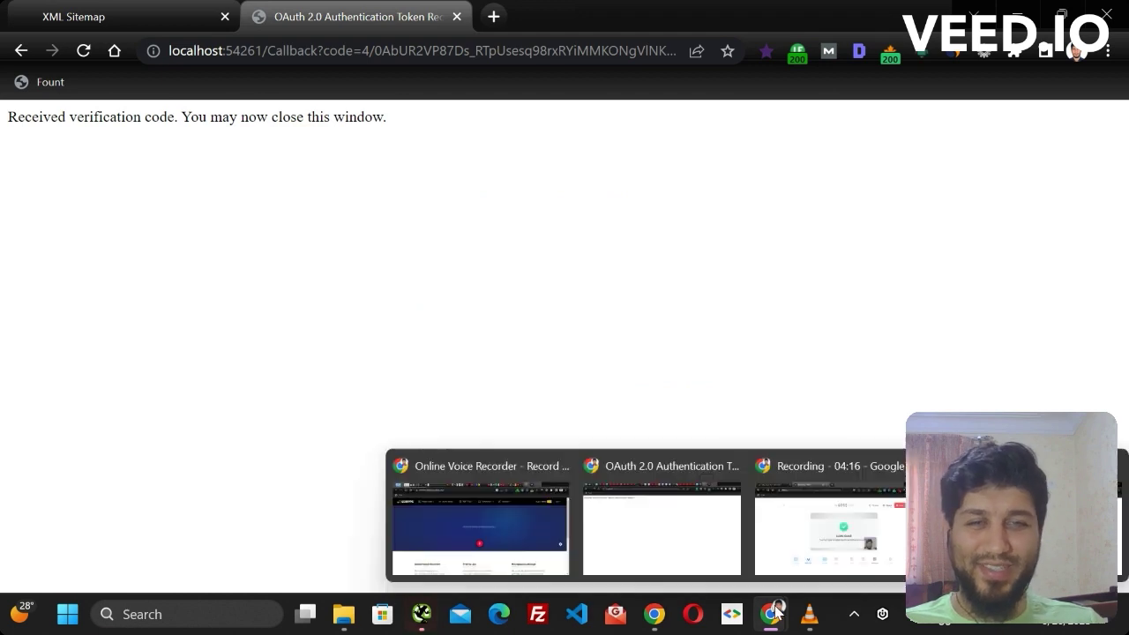
mouse_move(422, 613)
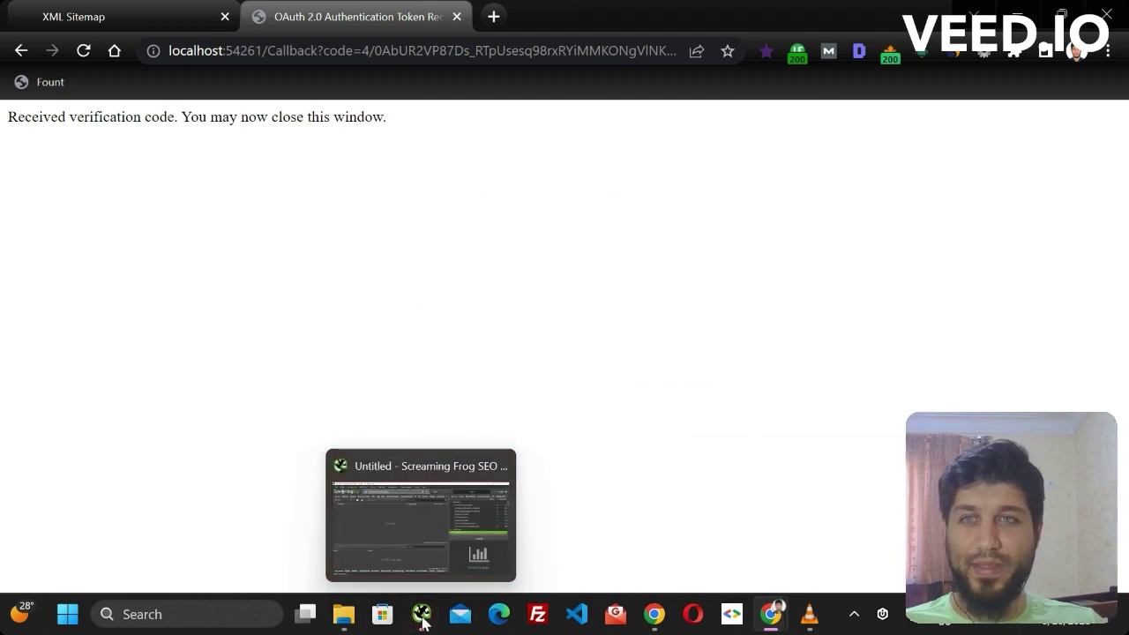
left_click(498, 522)
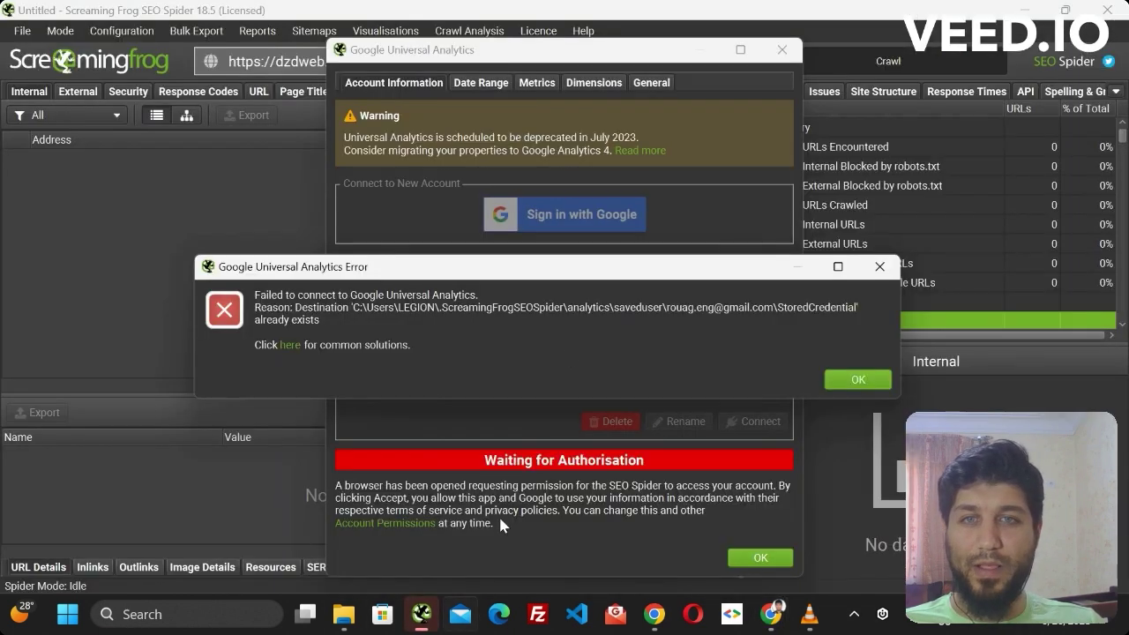
Step: Dismiss the error, connect with the saved account and keep the All Users segment
left_click(856, 379)
left_click(428, 285)
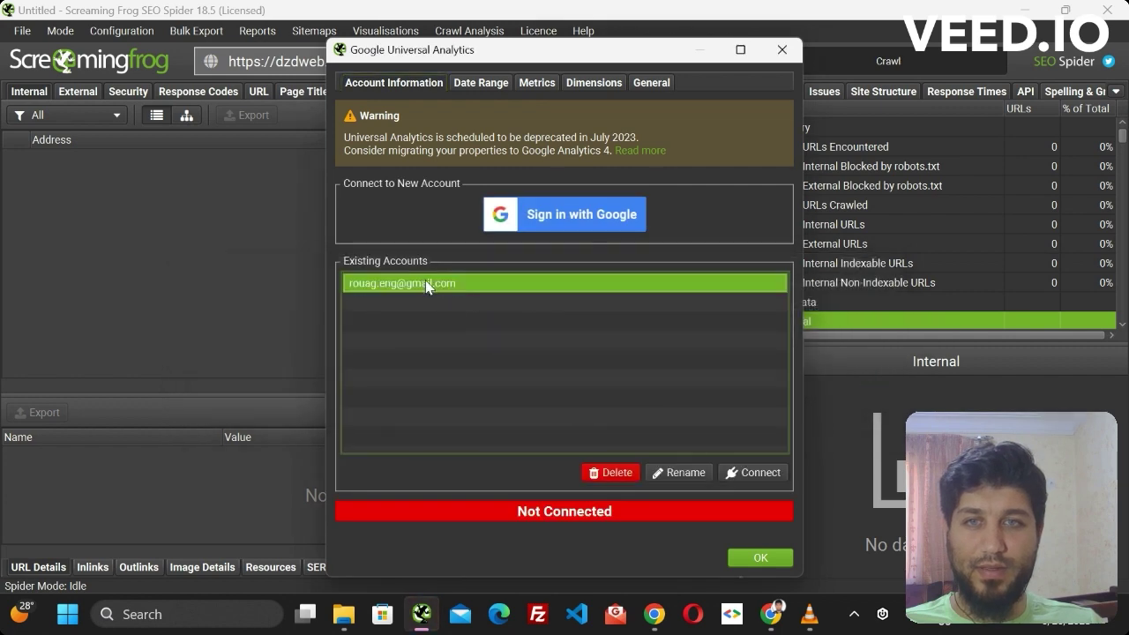
left_click(751, 472)
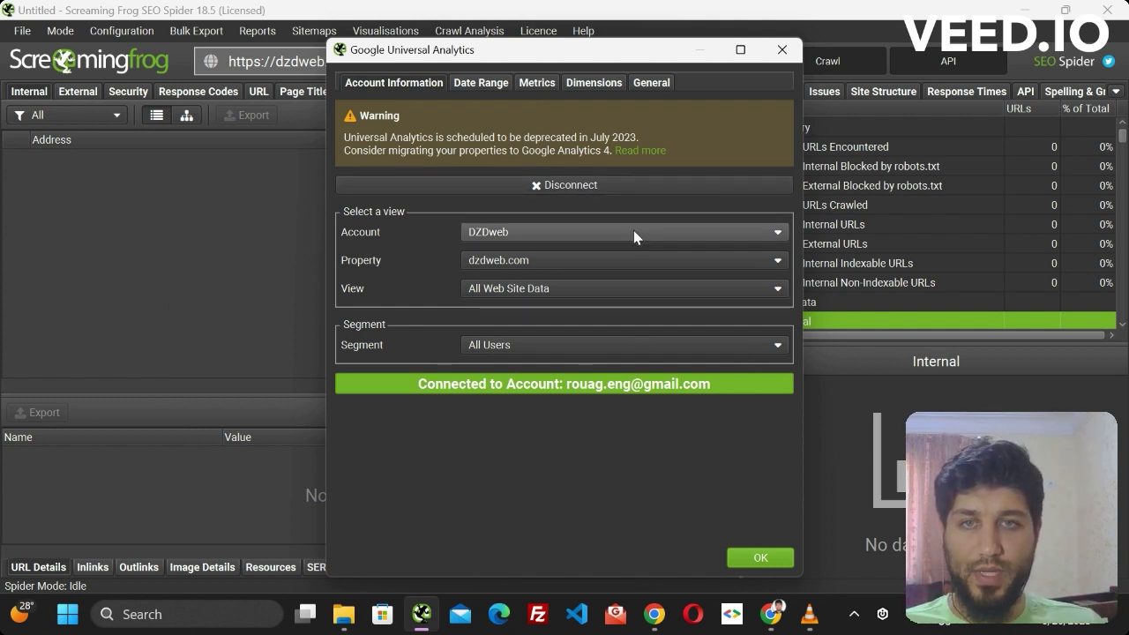
left_click(612, 347)
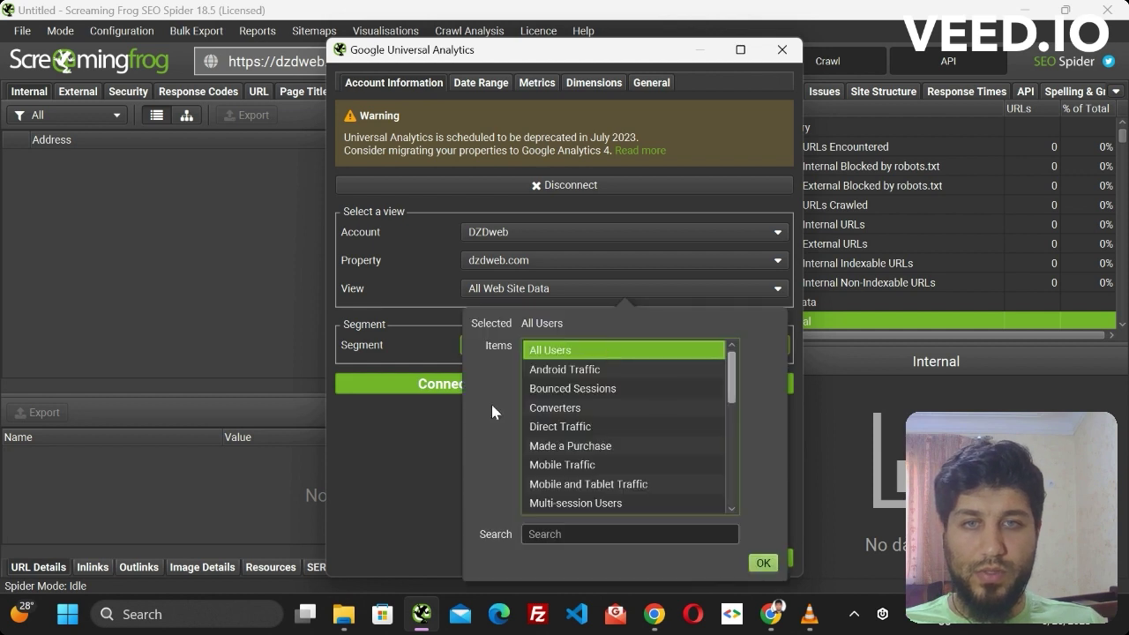
left_click(763, 564)
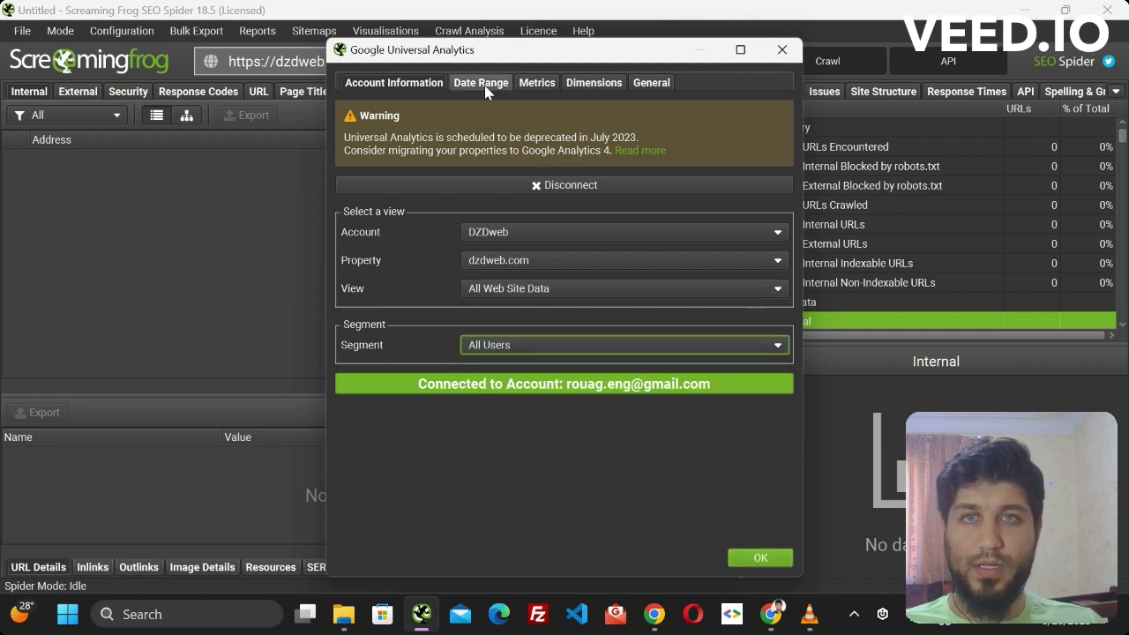
Step: Change the date range's end day to 6, keeping the Custom range
left_click(481, 82)
key("BackSpace")
type("6/26/2023")
left_click(454, 110)
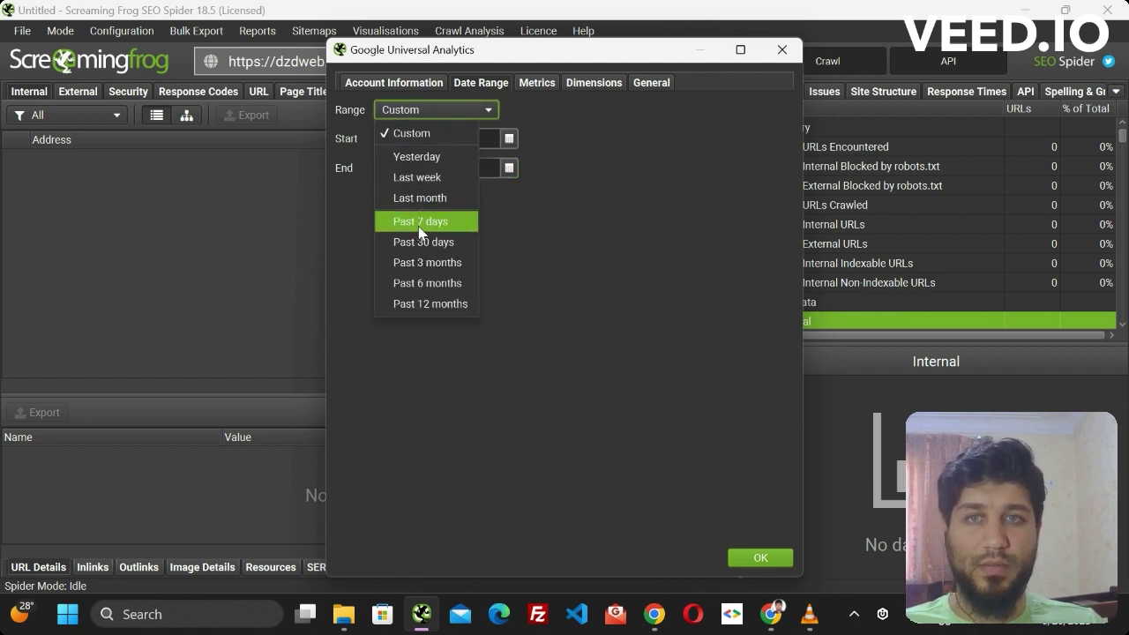
left_click(534, 267)
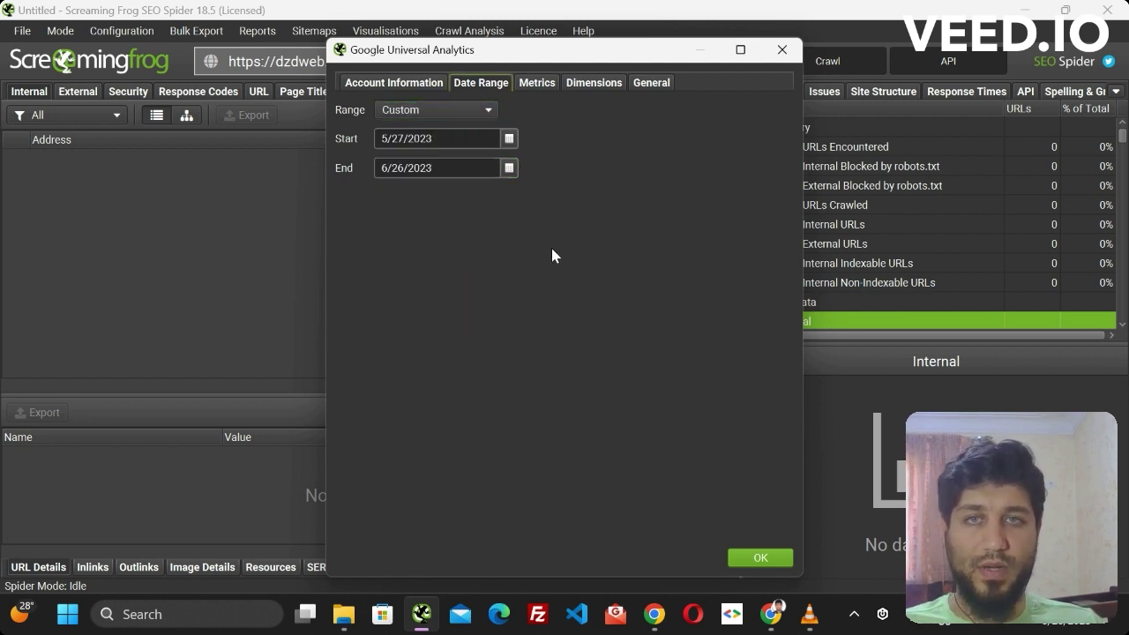
left_click(463, 110)
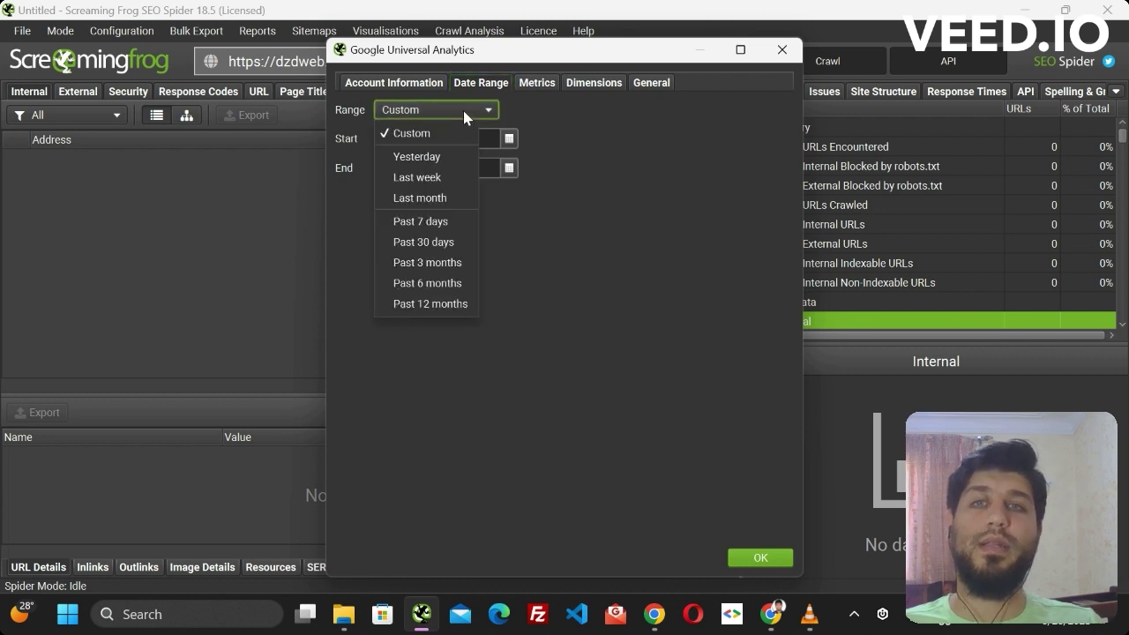
left_click(509, 98)
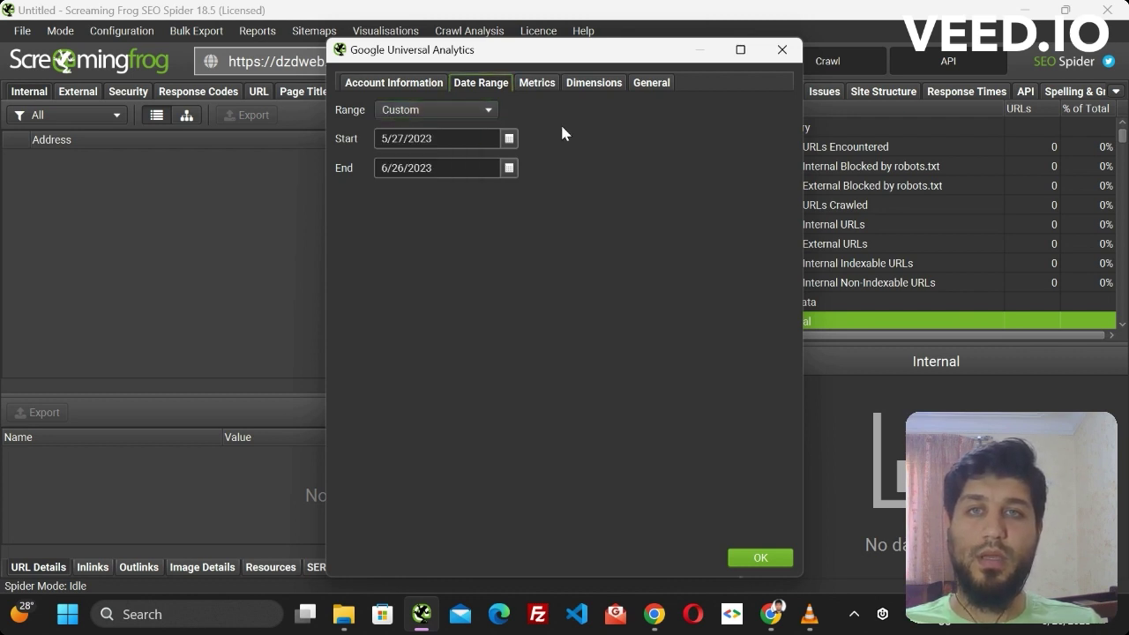
Step: Tick Crawl New URLs Discovered In Google Universal Analytics on the General tab
left_click(535, 82)
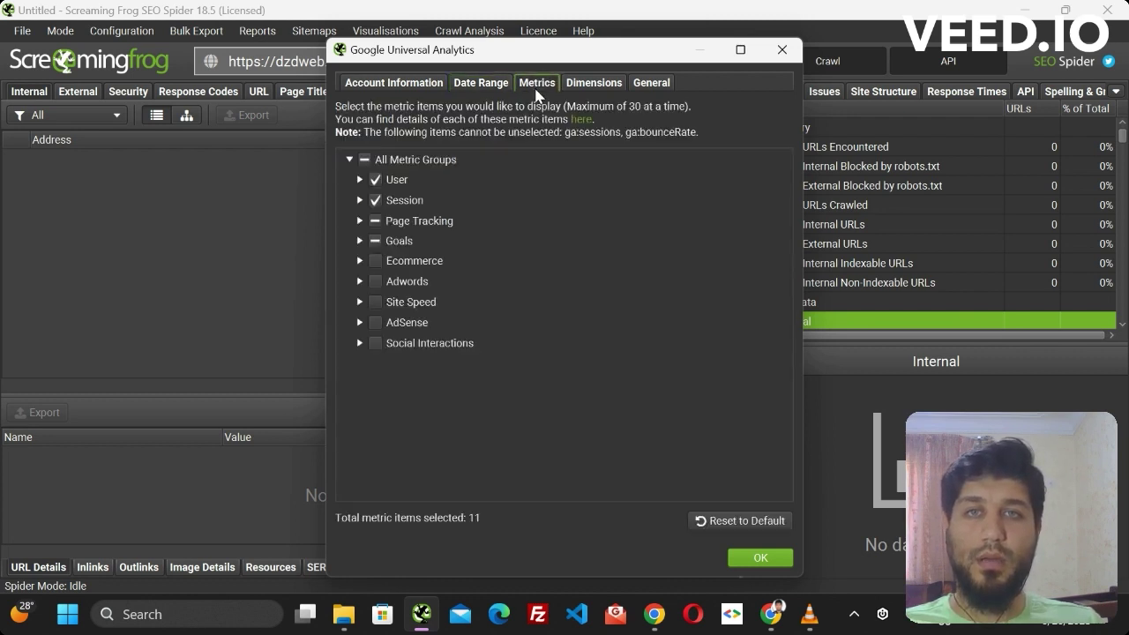
left_click(594, 82)
left_click(651, 82)
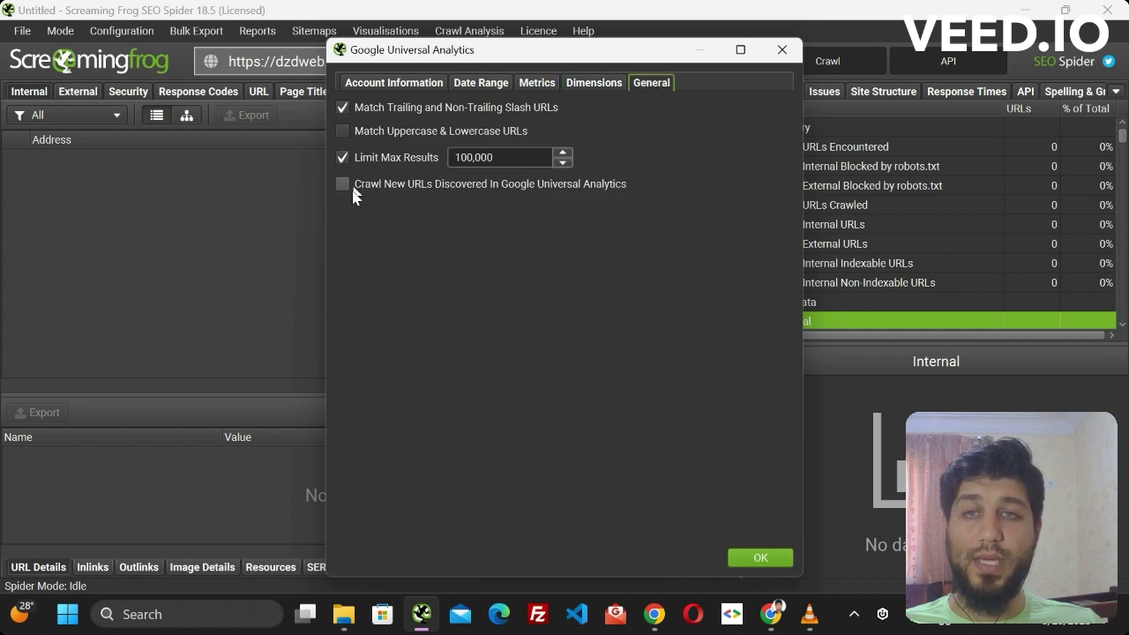
mouse_move(357, 185)
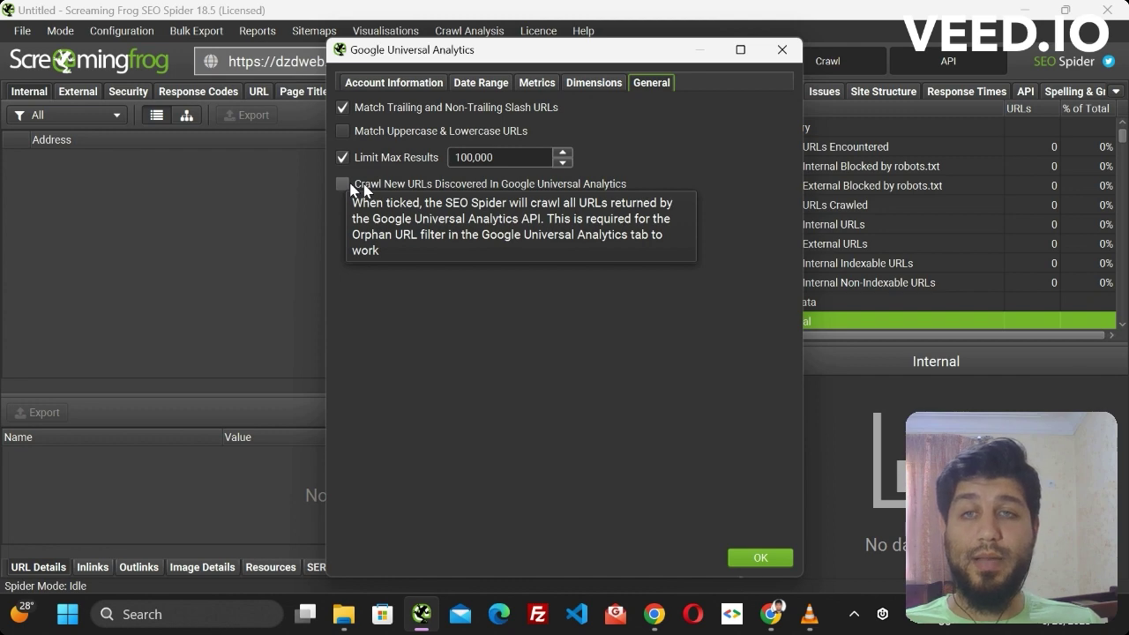
left_click(342, 184)
Step: Close the Universal Analytics settings and open the Google Search Console API settings
left_click(762, 557)
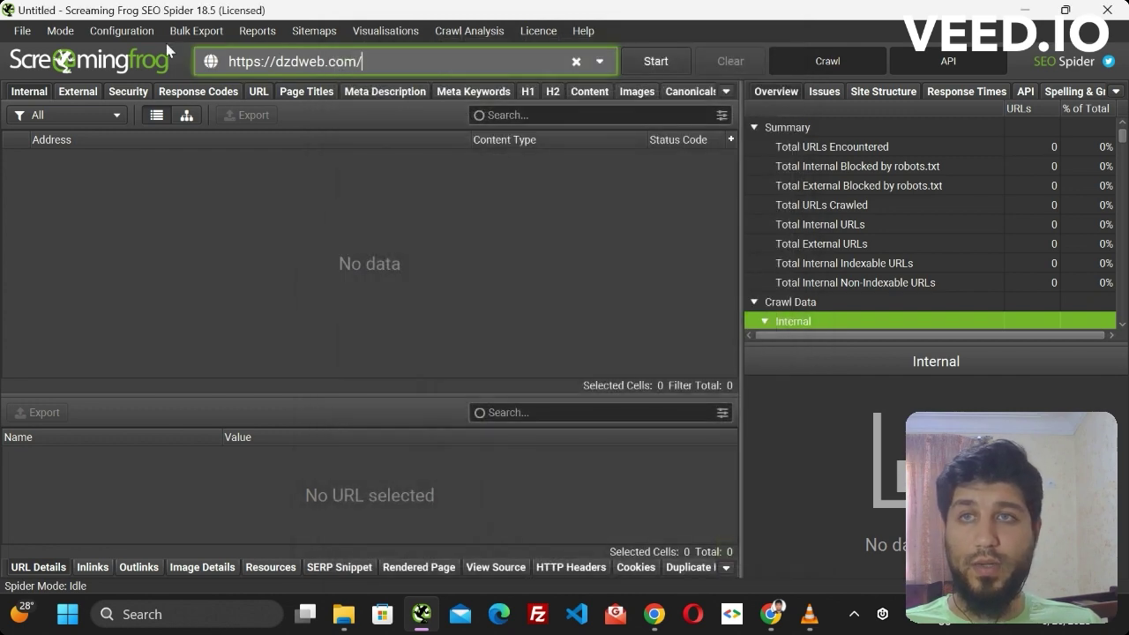
left_click(124, 30)
mouse_move(150, 304)
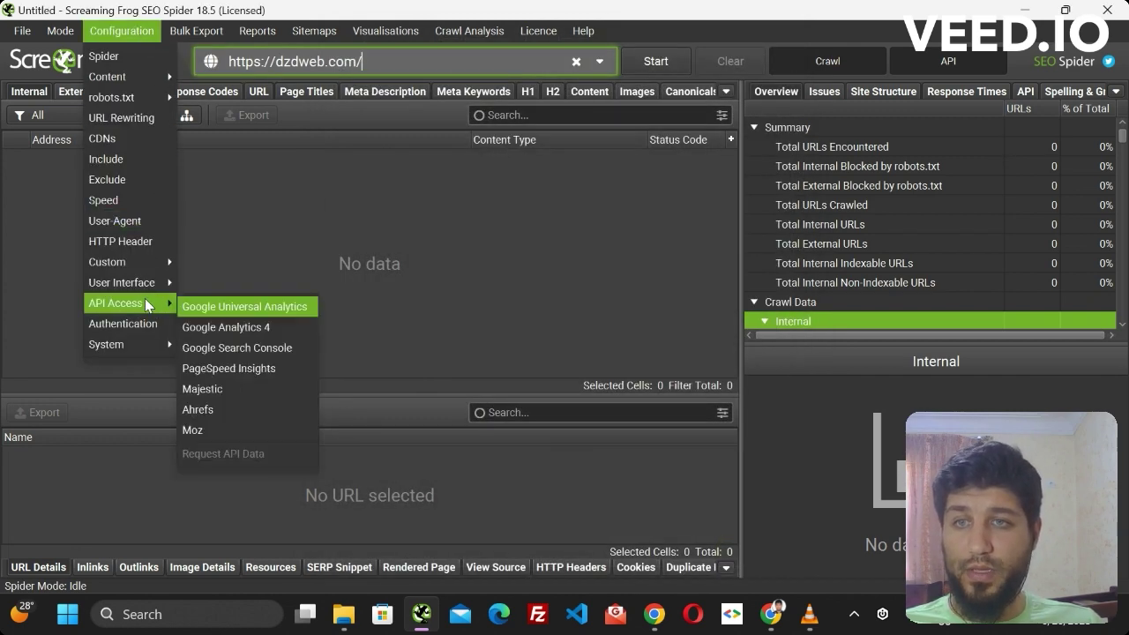
left_click(231, 351)
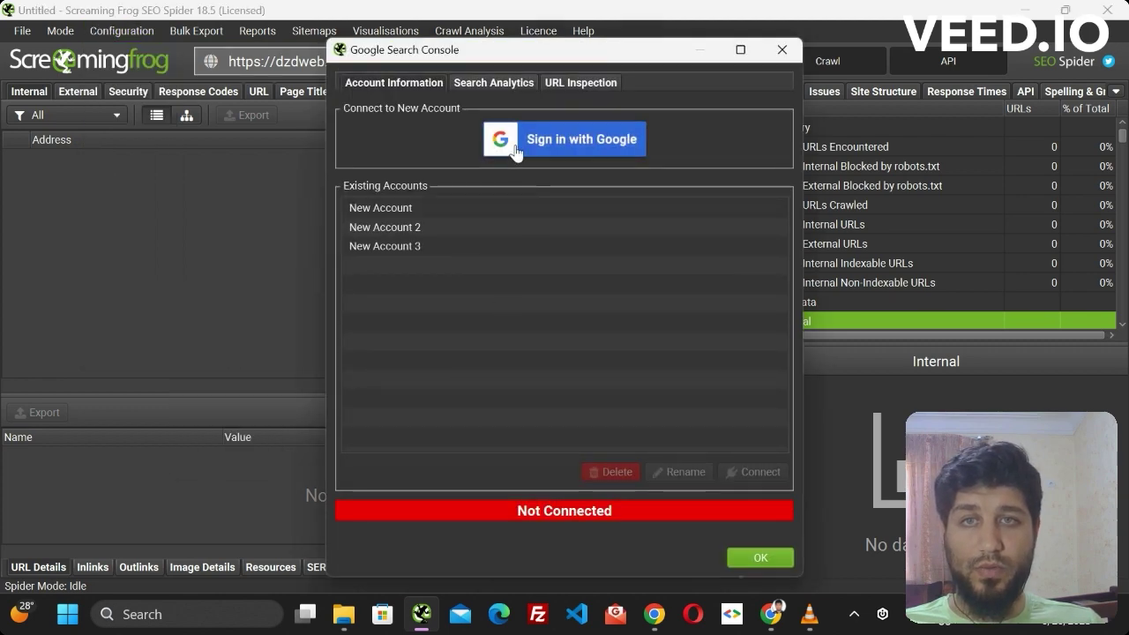
left_click(517, 152)
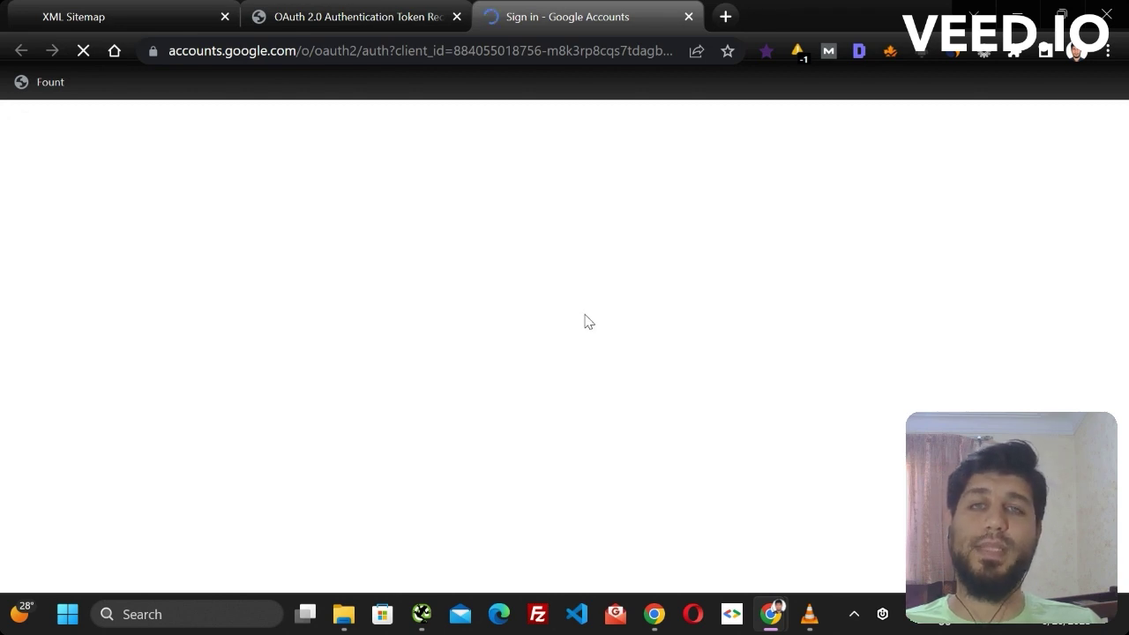
left_click(537, 330)
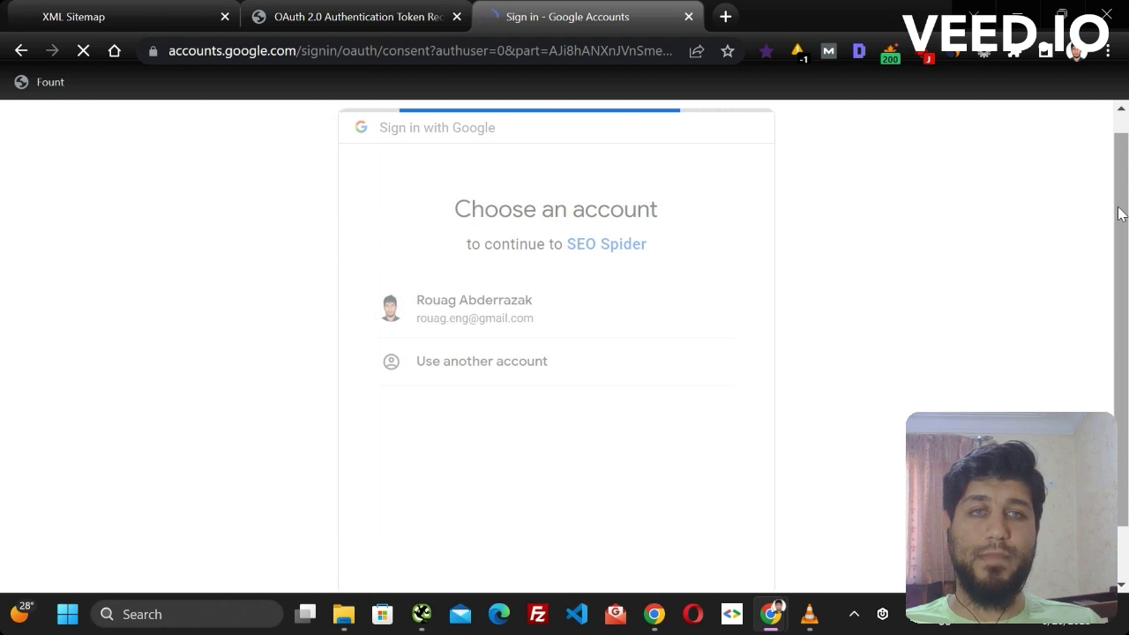
scroll(688, 423, "down", 3)
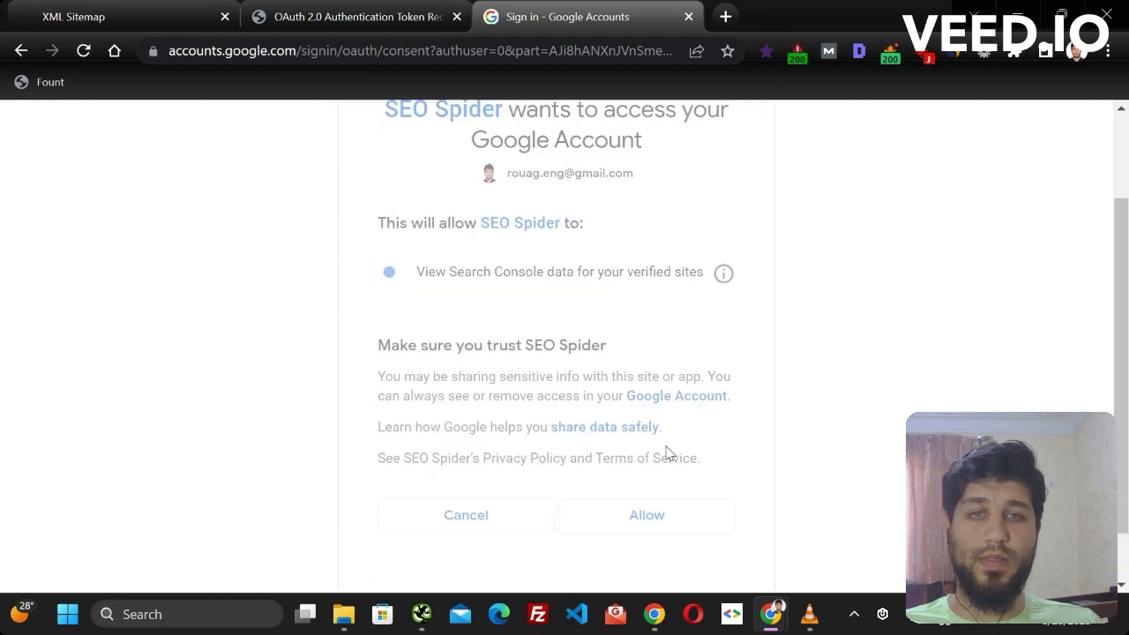
left_click(667, 452)
mouse_move(420, 614)
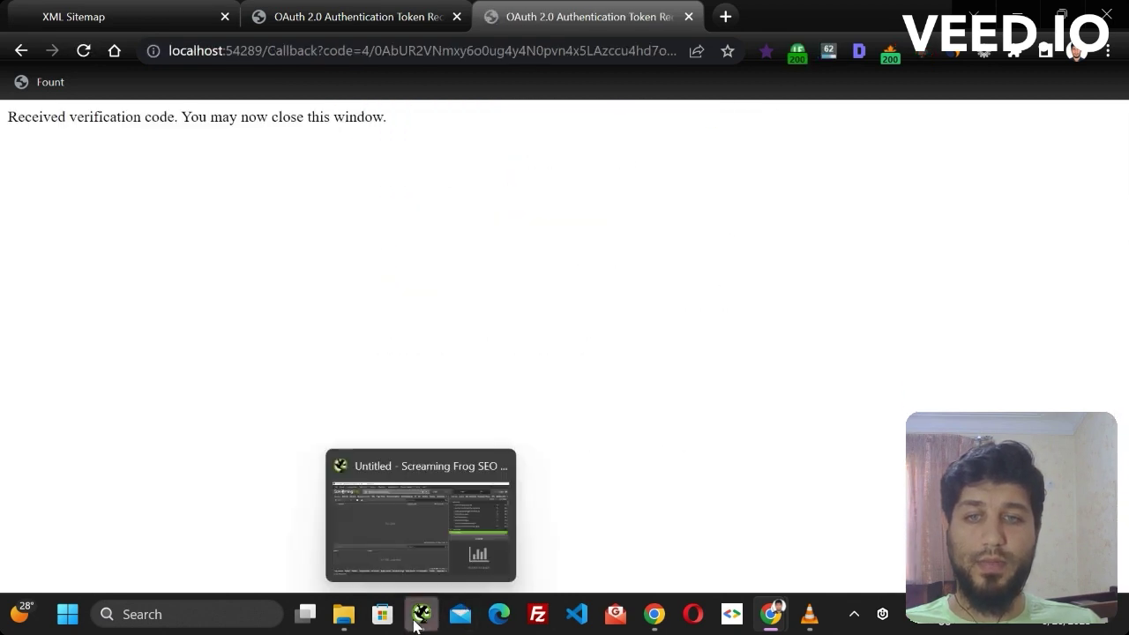
left_click(392, 515)
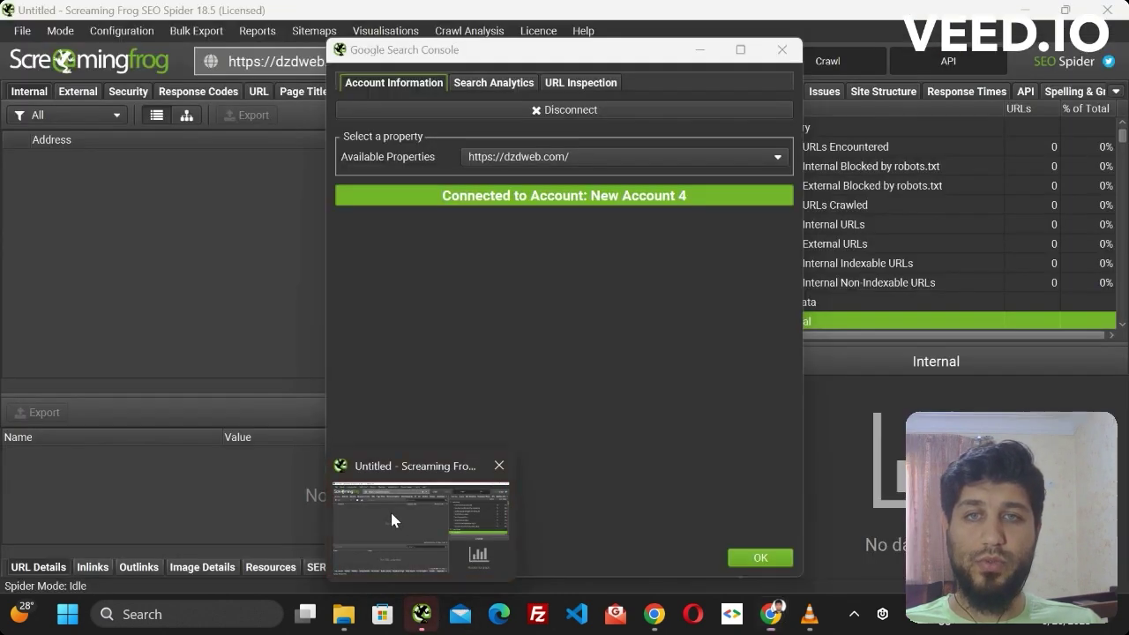
Step: Tick Crawl New URLs Discovered In Google Search Console on Search Analytics and confirm
left_click(586, 83)
left_click(524, 84)
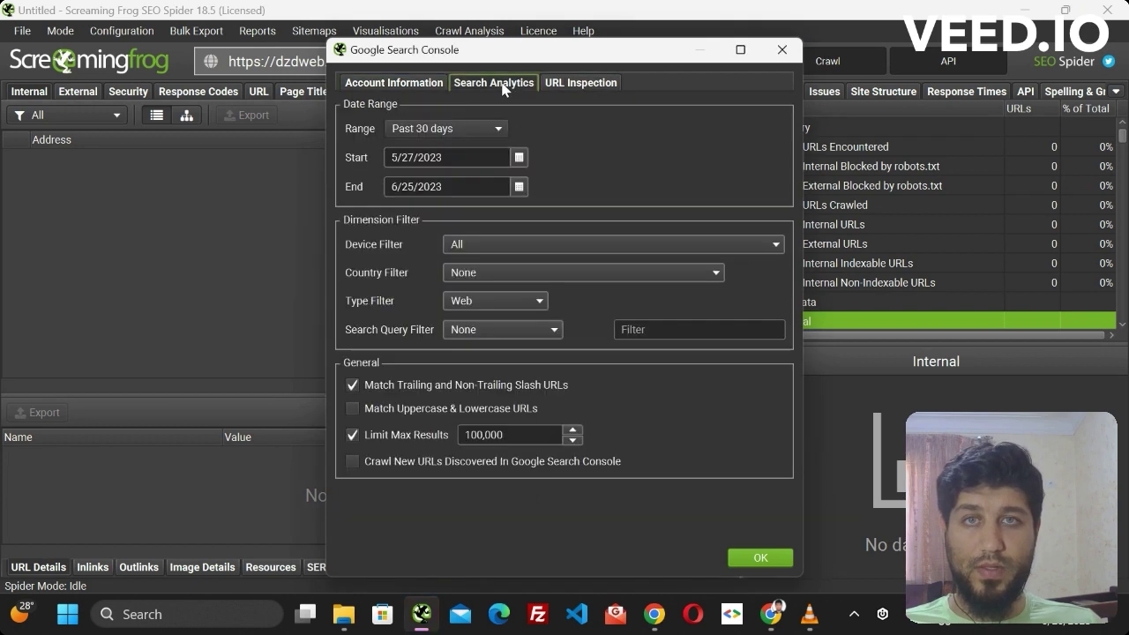
left_click(351, 462)
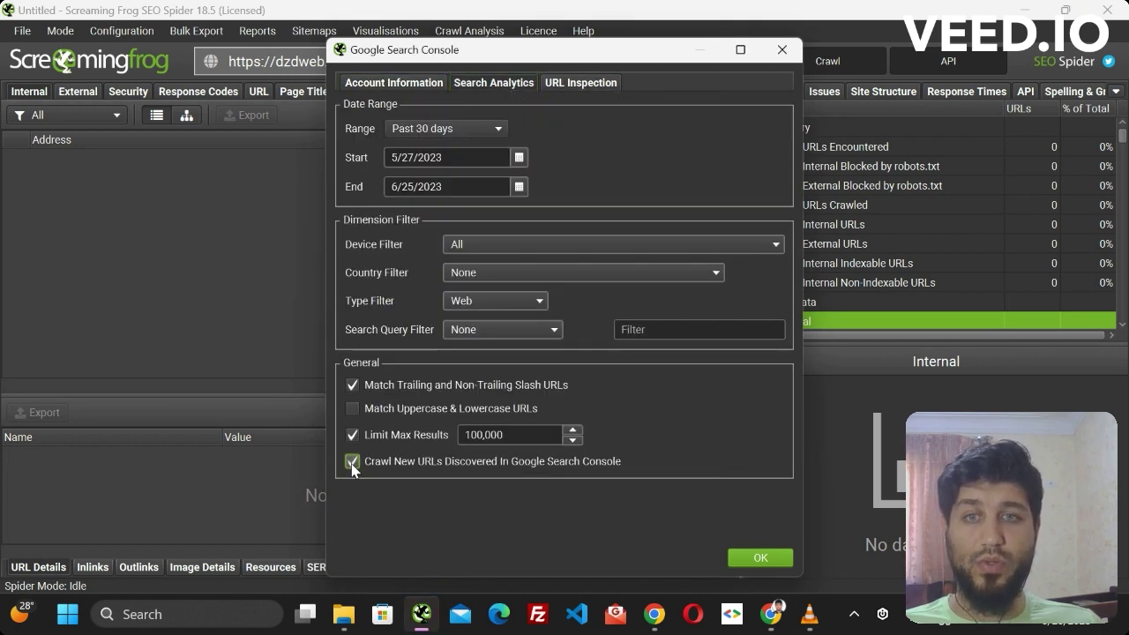
left_click(760, 558)
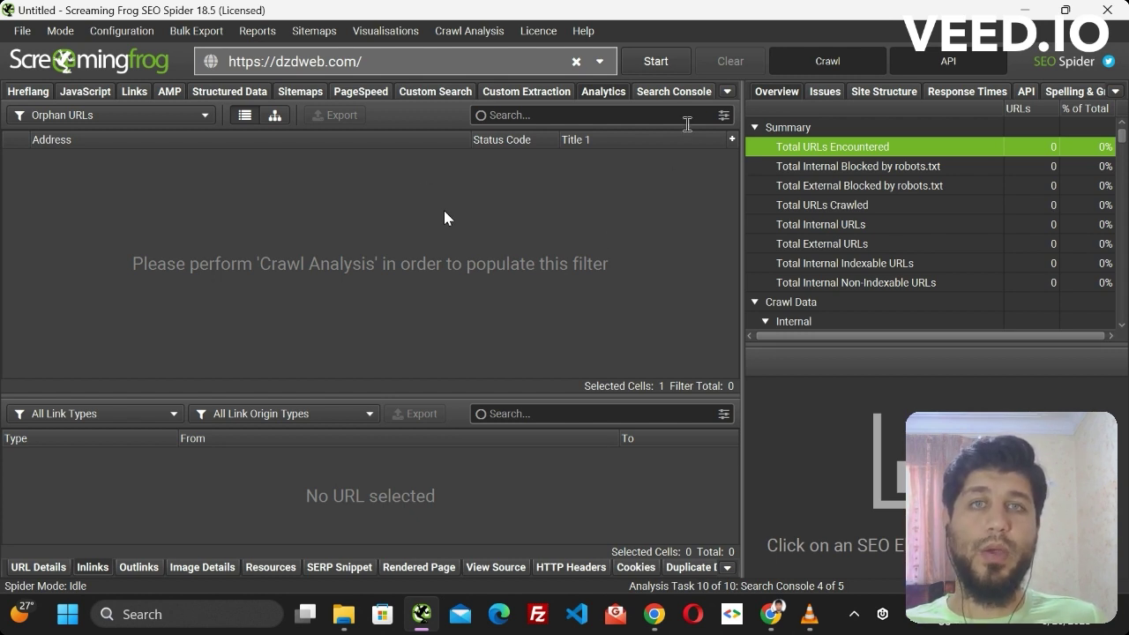
Step: Crawl dzdweb.com to 100%, checking the API panel for Analytics and Search Console fetching
left_click(658, 66)
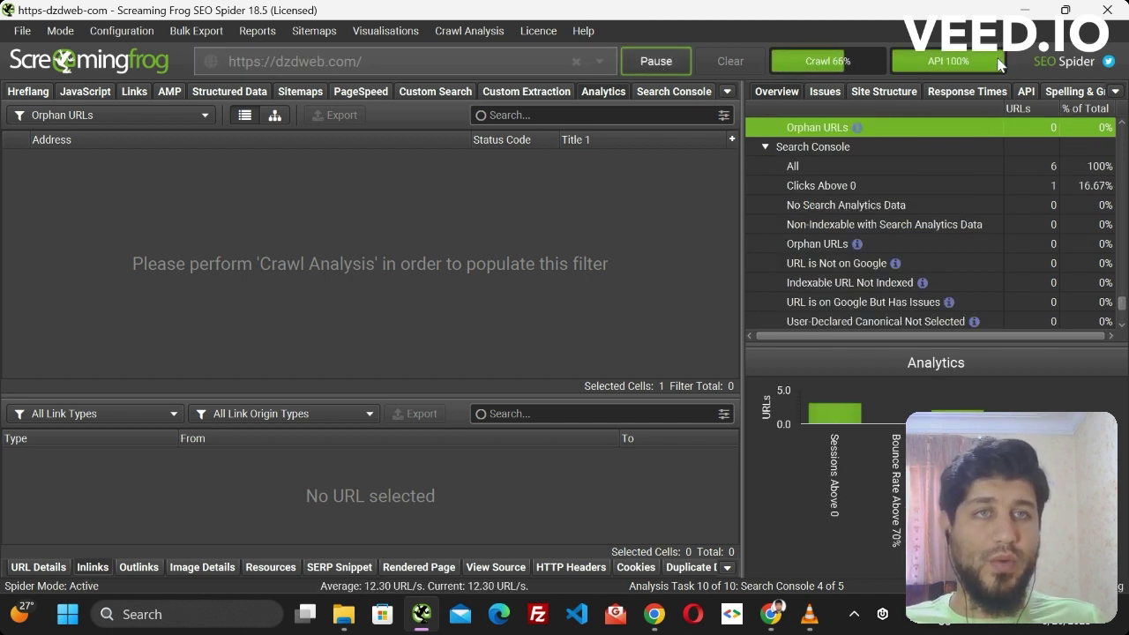
left_click(1116, 94)
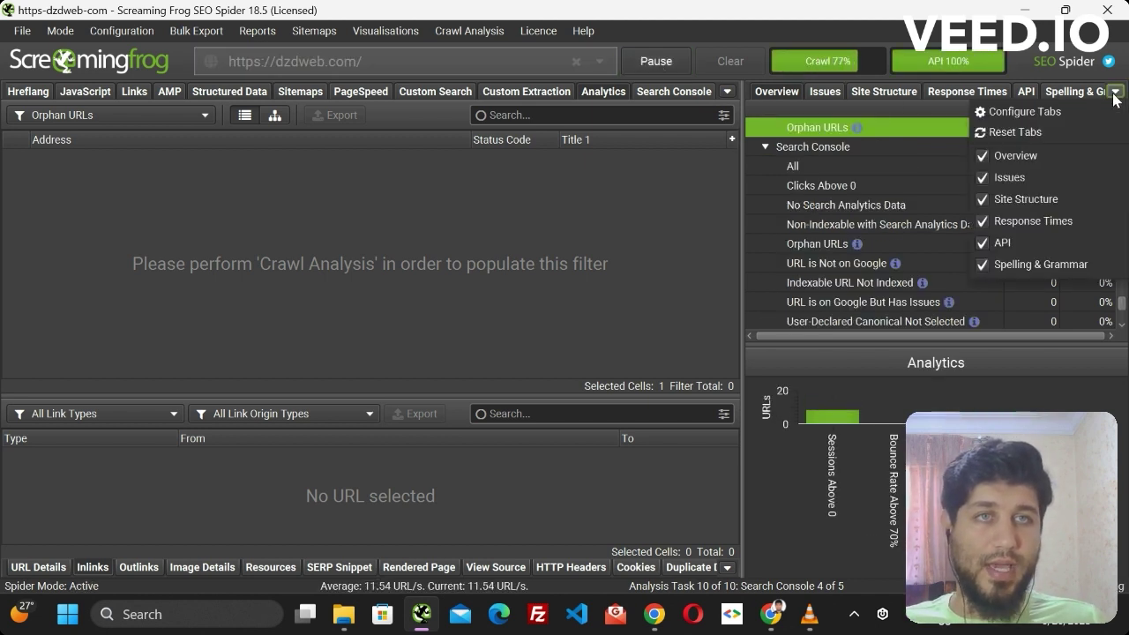
left_click(1029, 239)
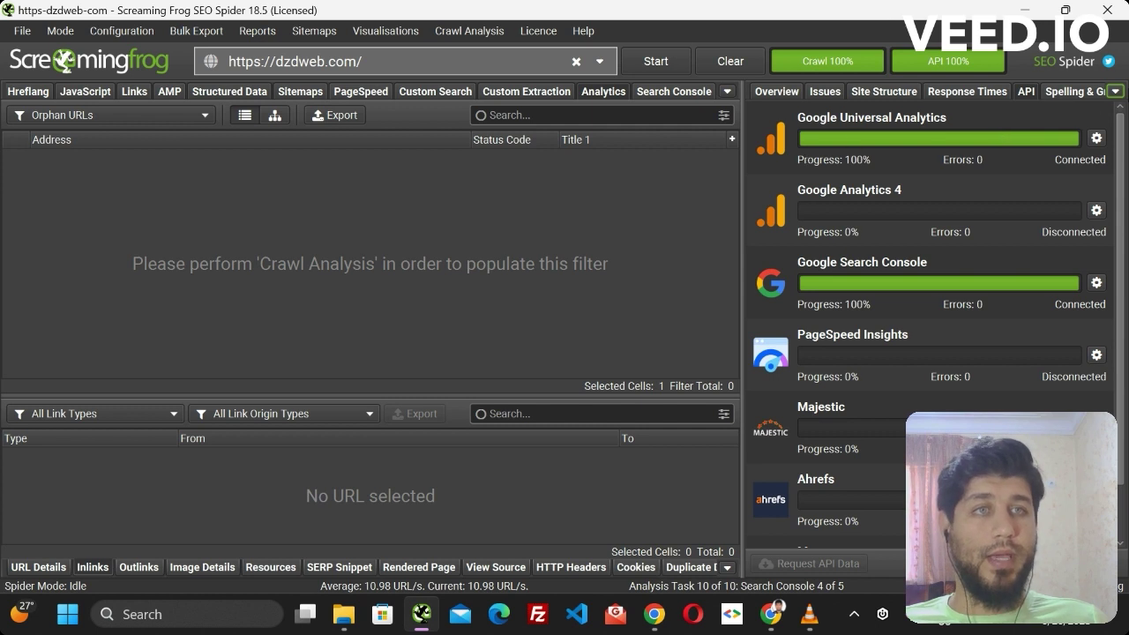
left_click(776, 92)
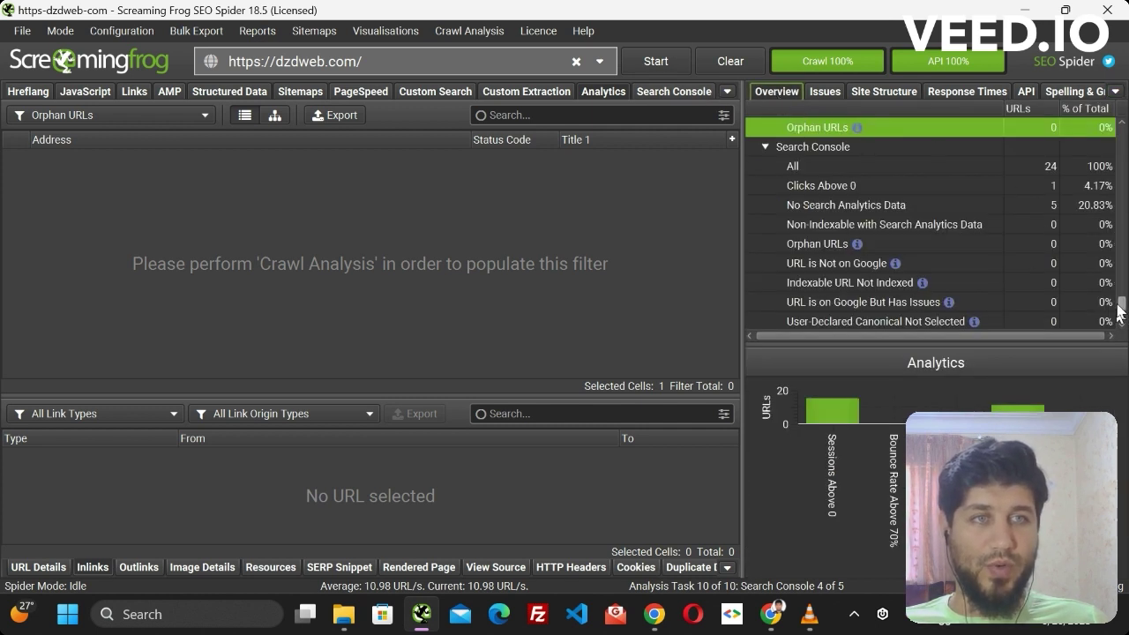
scroll(1120, 307, "up", 2)
Step: Confirm Analytics and Search Console in Crawl Analysis settings, then run it, finding 14 orphan URLs
left_click(447, 34)
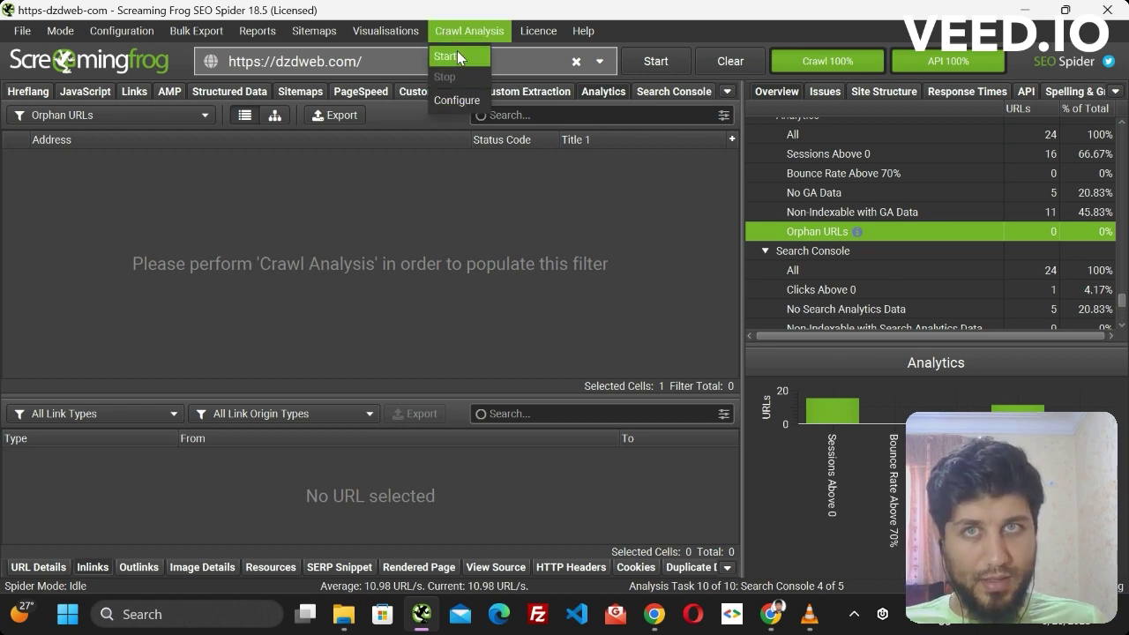
left_click(457, 100)
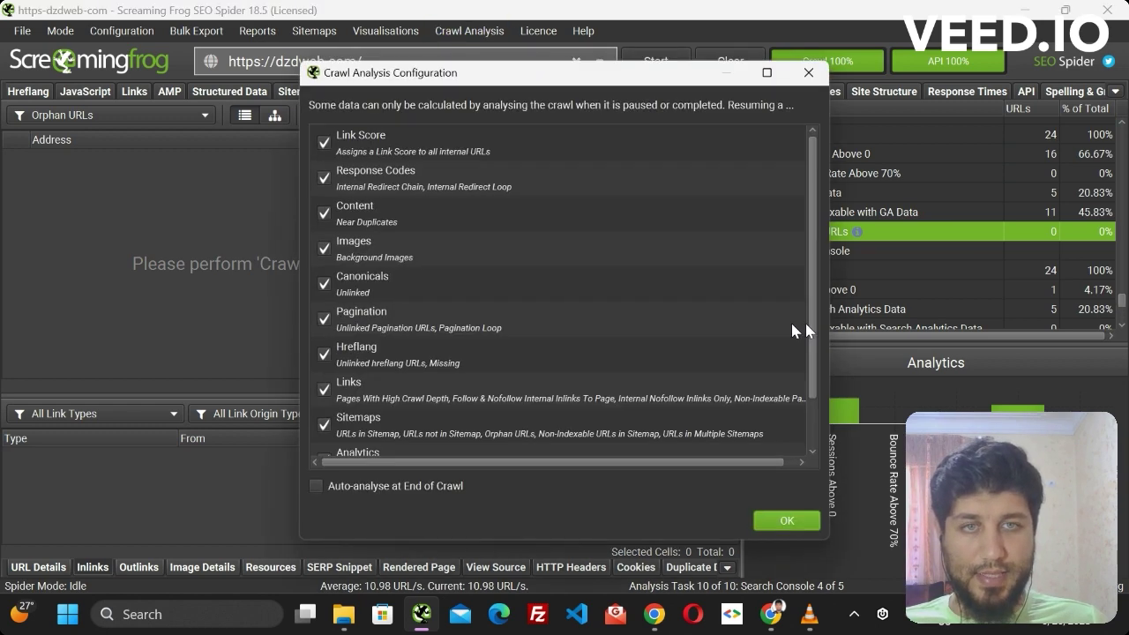
scroll(813, 318, "down", 2)
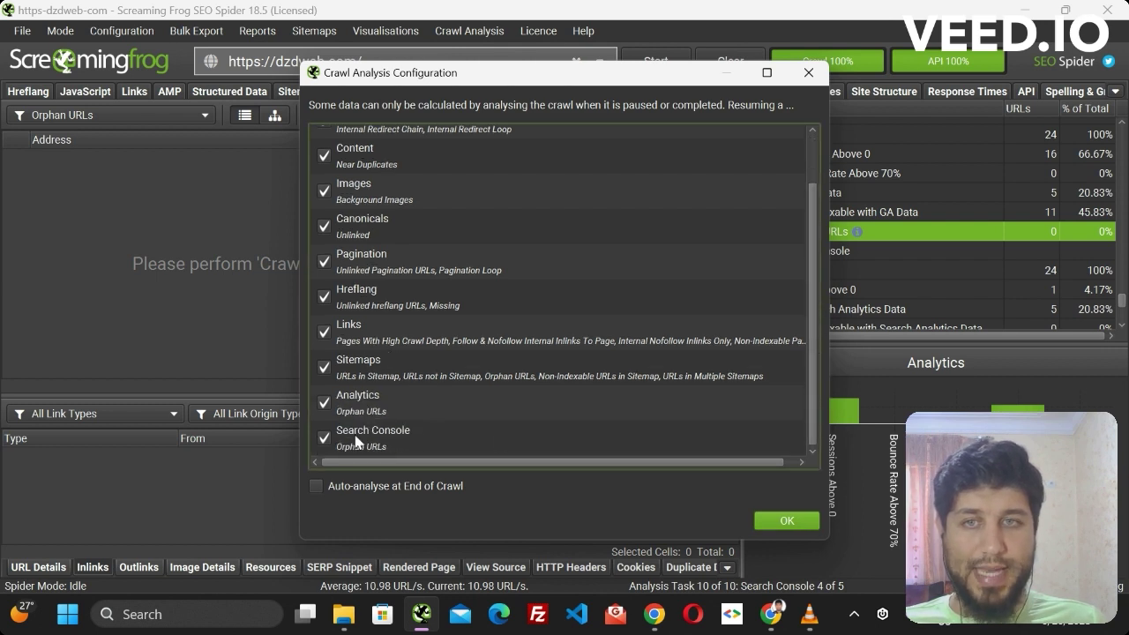
left_click(776, 522)
left_click(445, 31)
left_click(445, 56)
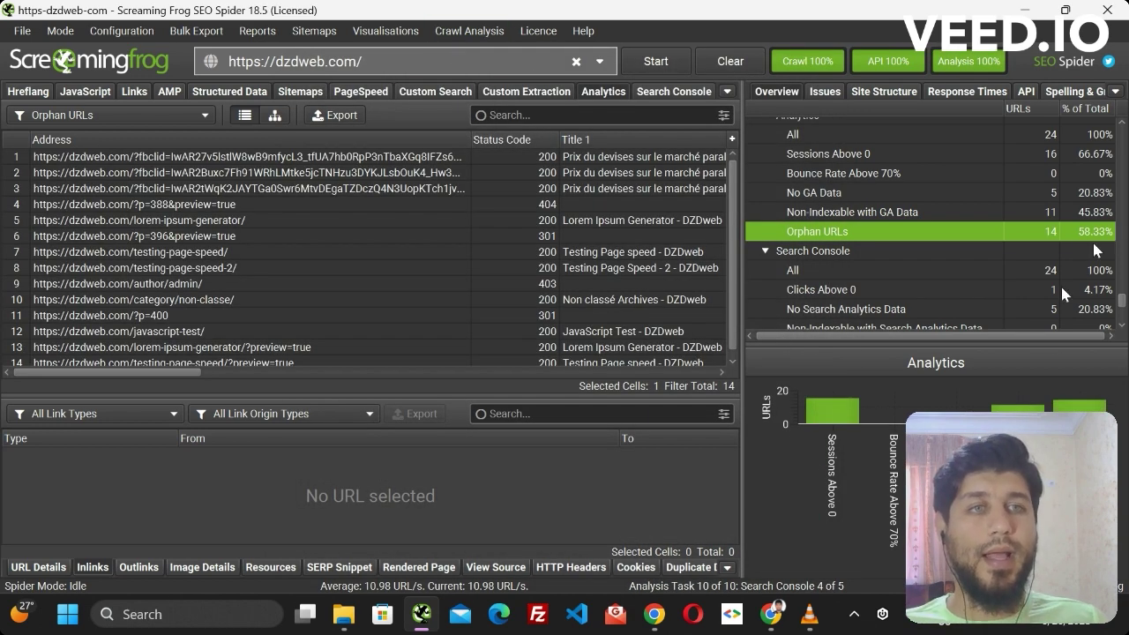
Step: Switch to the Sitemaps report and list the URLs found in the sitemap
left_click(968, 157)
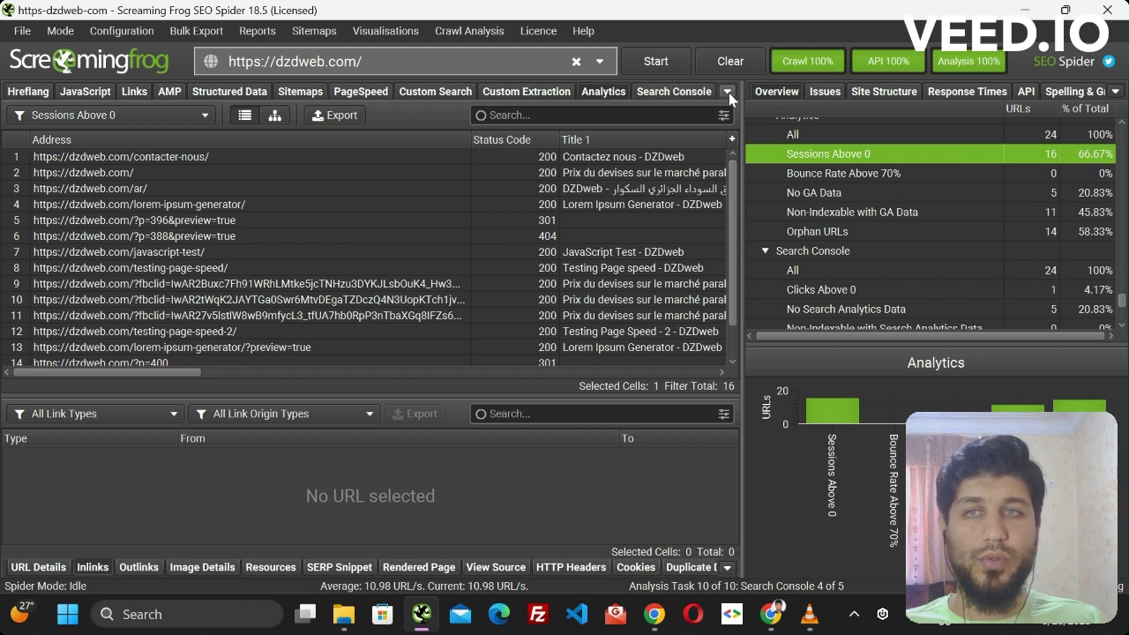
left_click(728, 92)
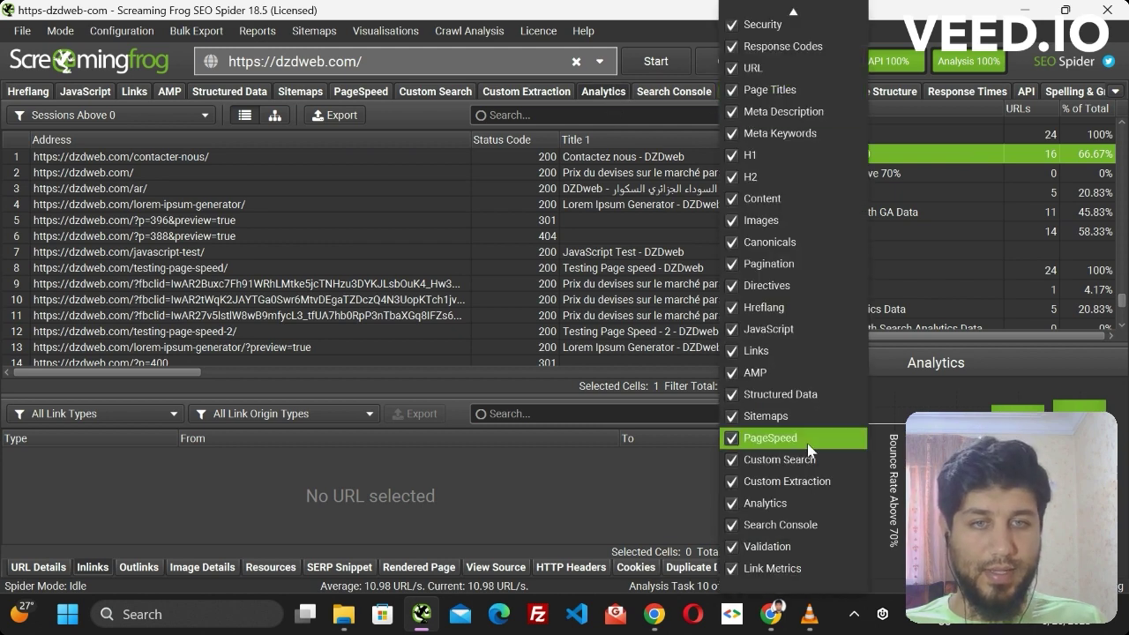
left_click(769, 414)
scroll(817, 274, "up", 3)
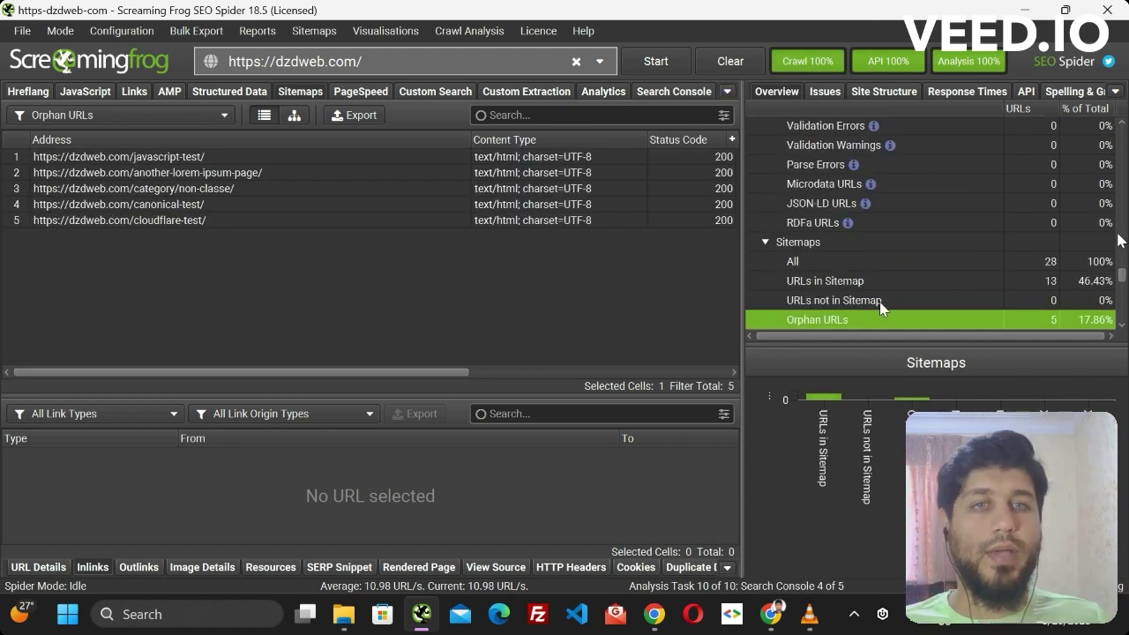
left_click(820, 281)
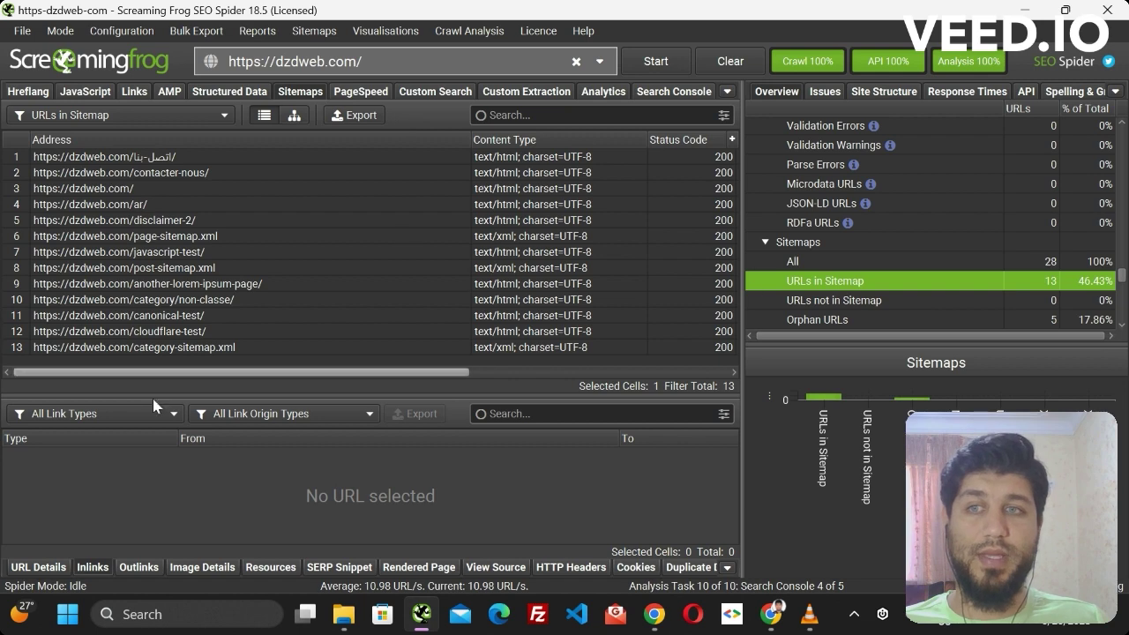
Step: Filter to the five sitemap Orphan URLs and select all their addresses
left_click(1121, 324)
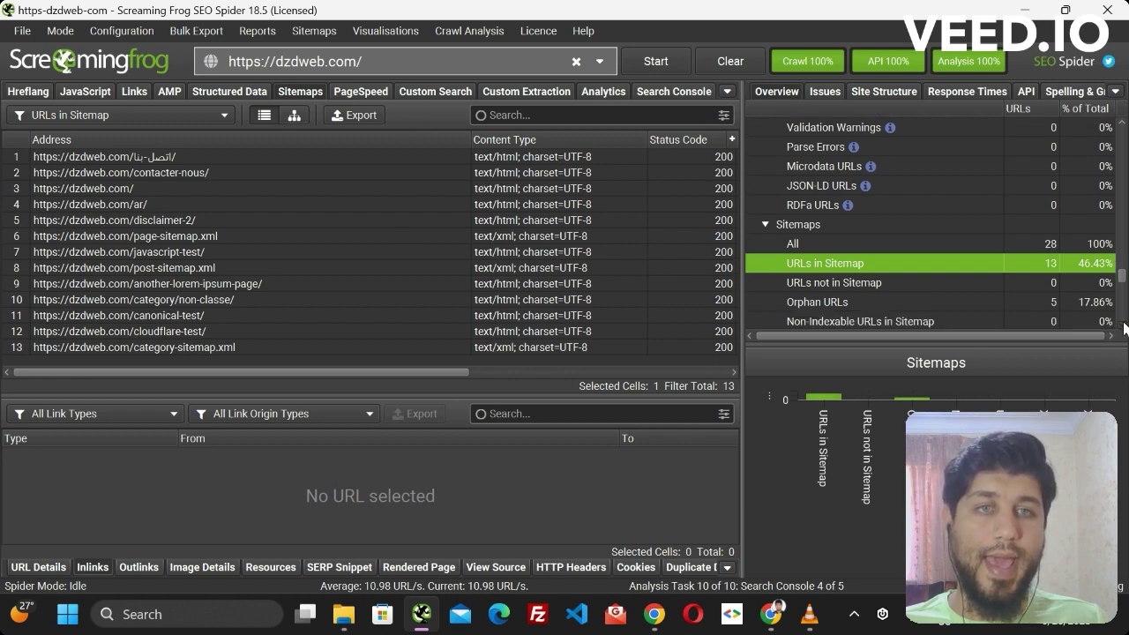
left_click(1121, 325)
left_click(837, 288)
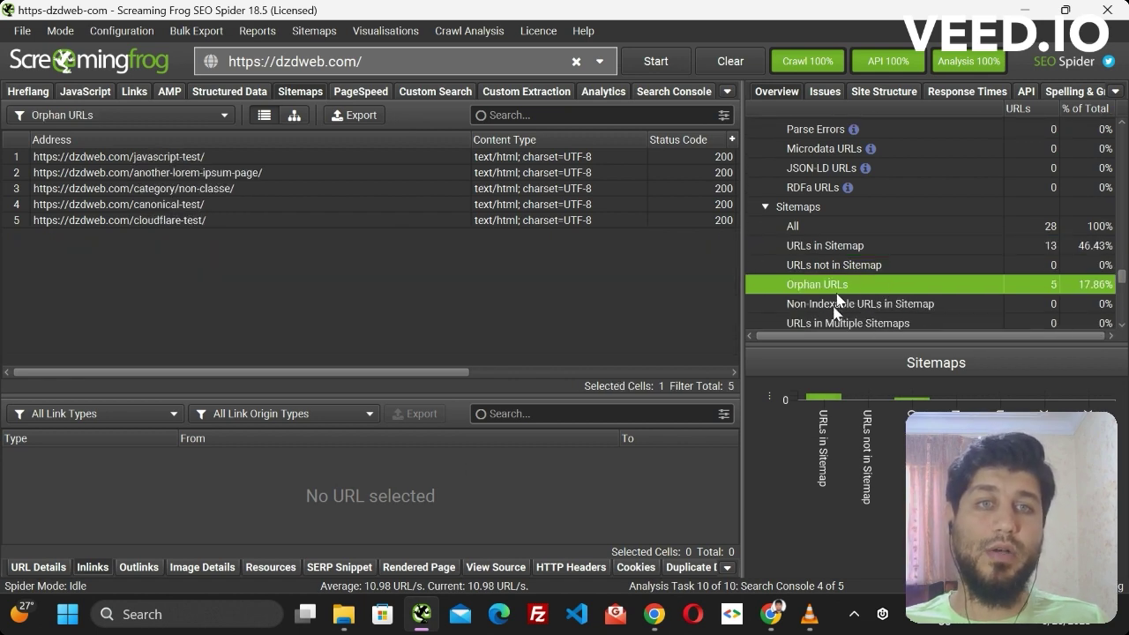
left_click(105, 115)
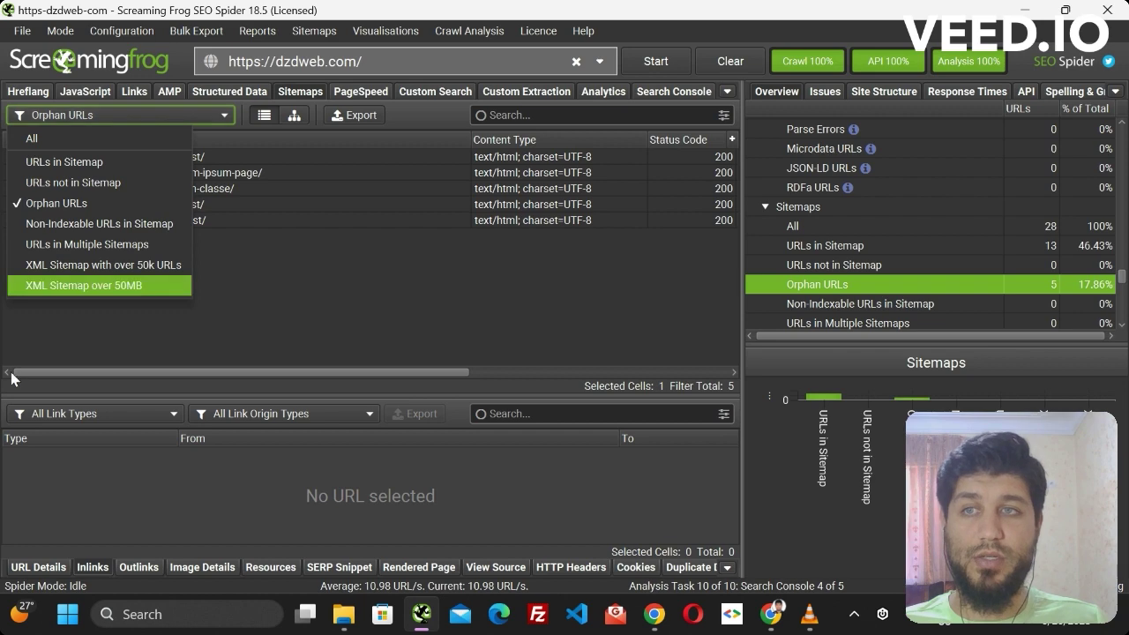
left_click(58, 204)
left_click(170, 159)
left_click_drag(170, 159, 252, 248)
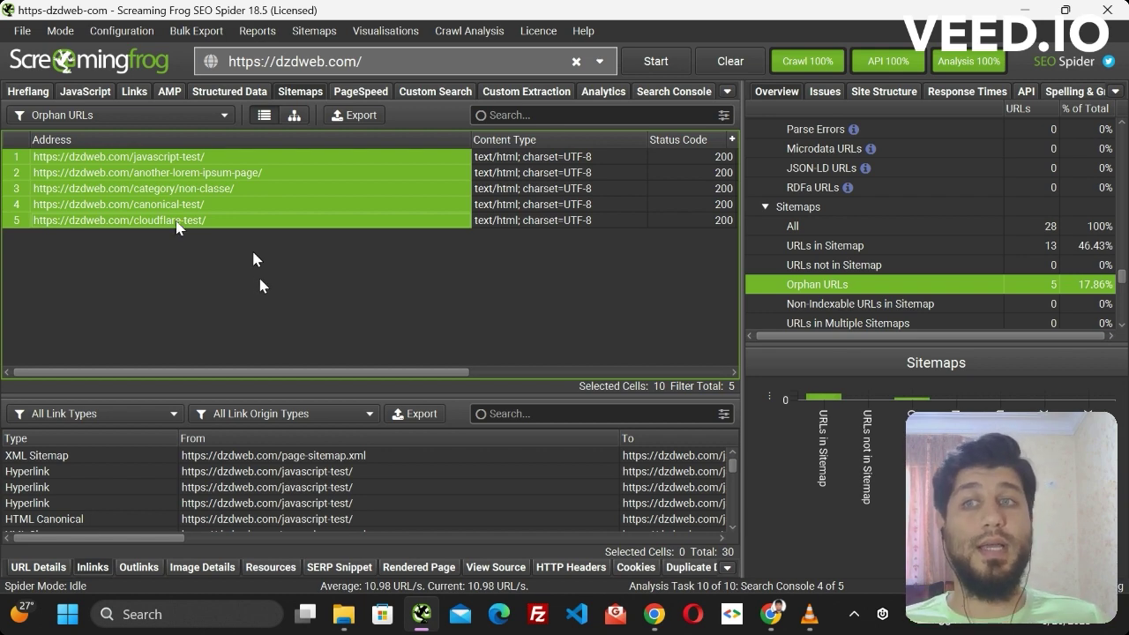
Step: Sort the orphans by address and review inlinks of canonical-test, category/non-classe and javascript-test
left_click(160, 146)
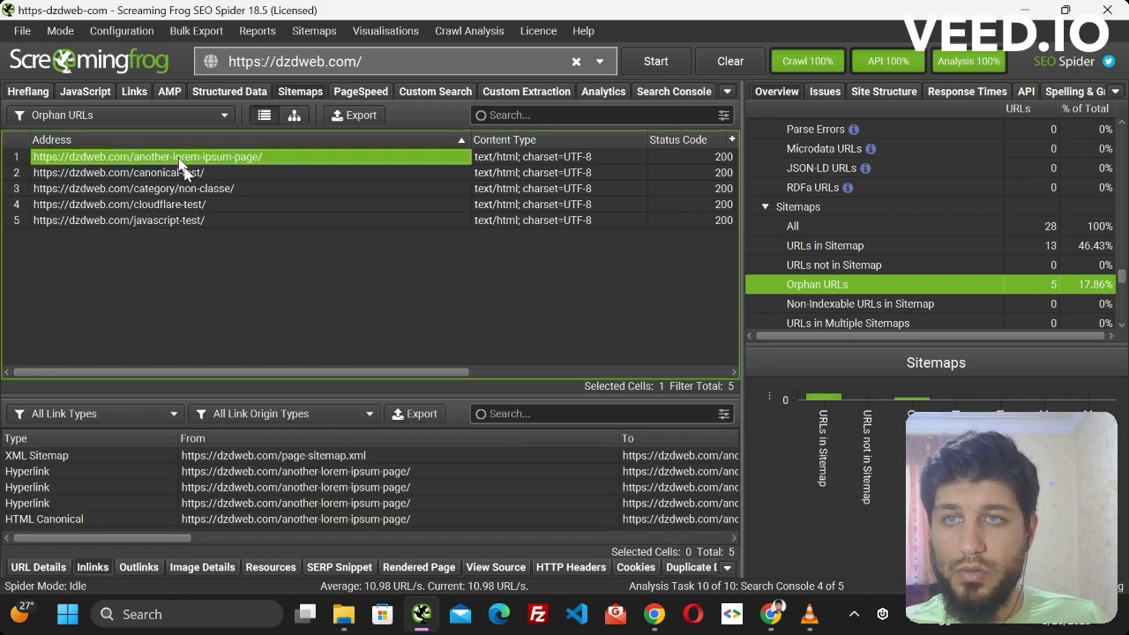
left_click(189, 176)
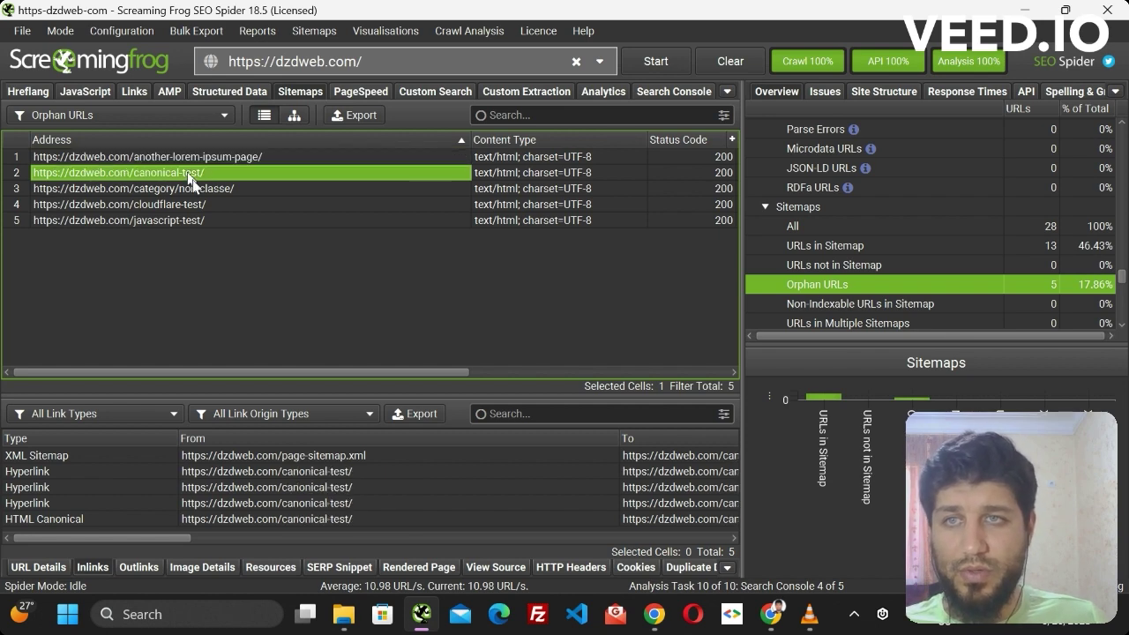
left_click(196, 189)
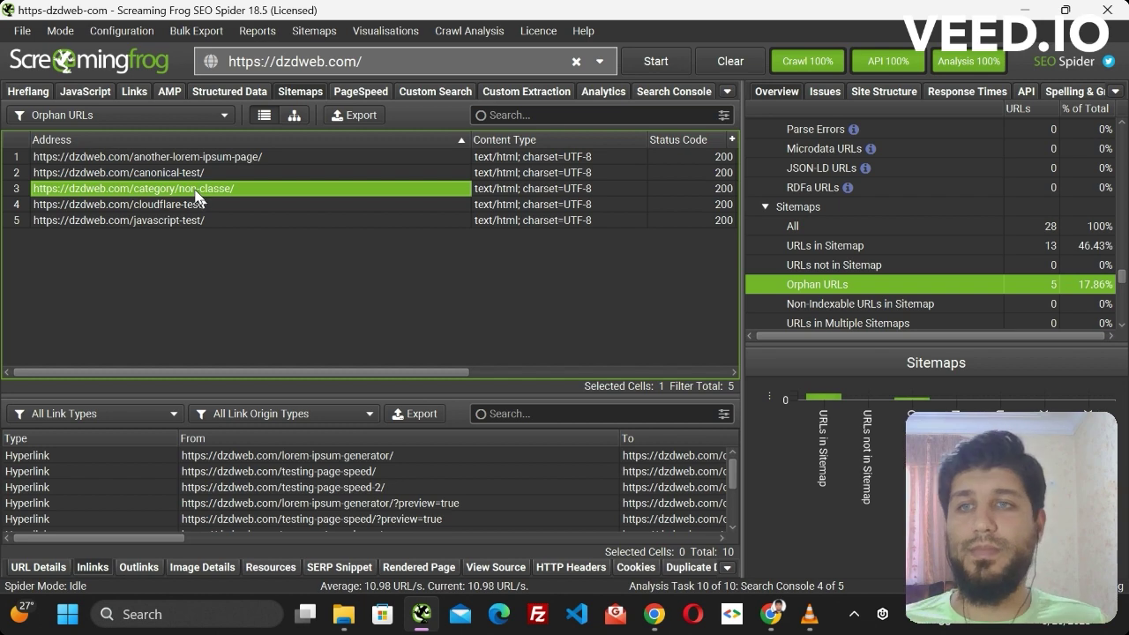
left_click(184, 221)
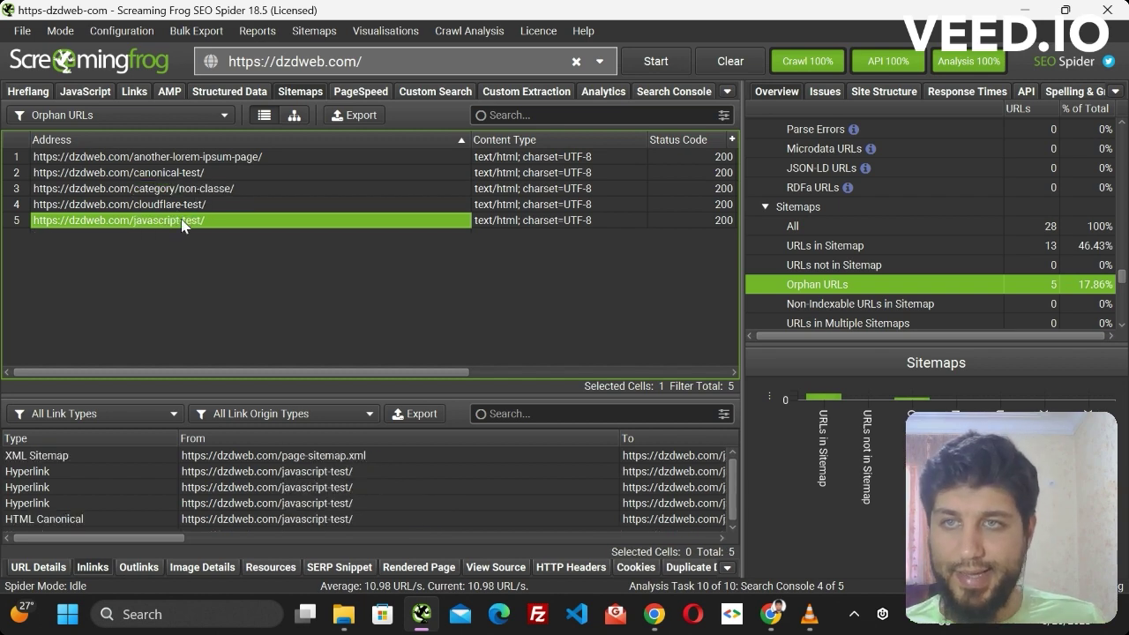
Step: Examine javascript-test's details and its page-sitemap.xml and HTML Canonical inlink sources
left_click(39, 569)
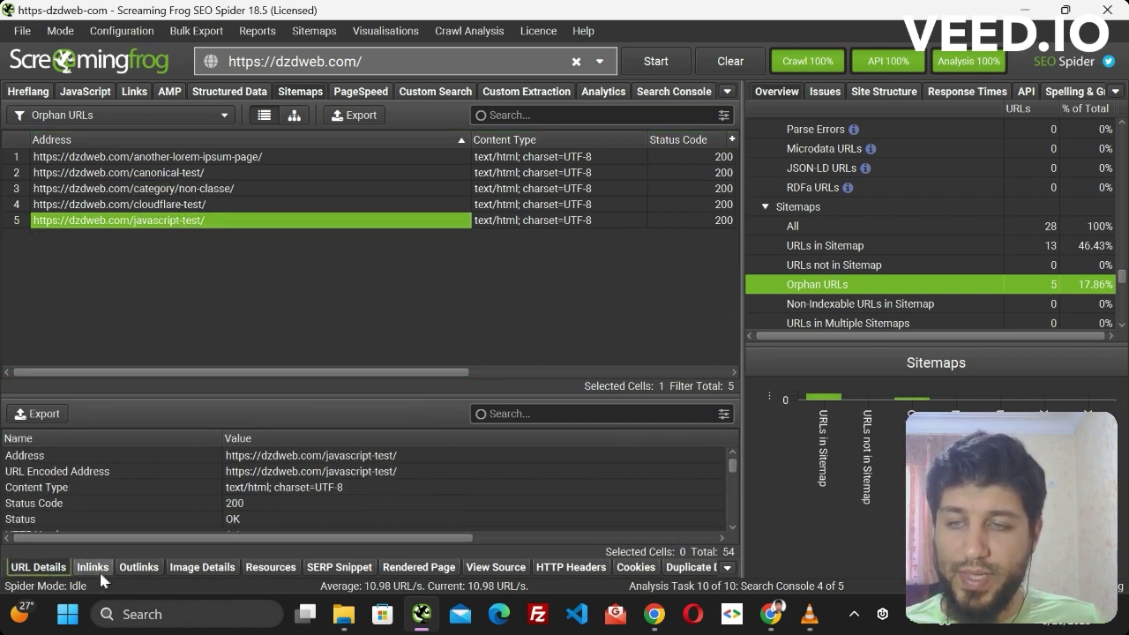
left_click(99, 570)
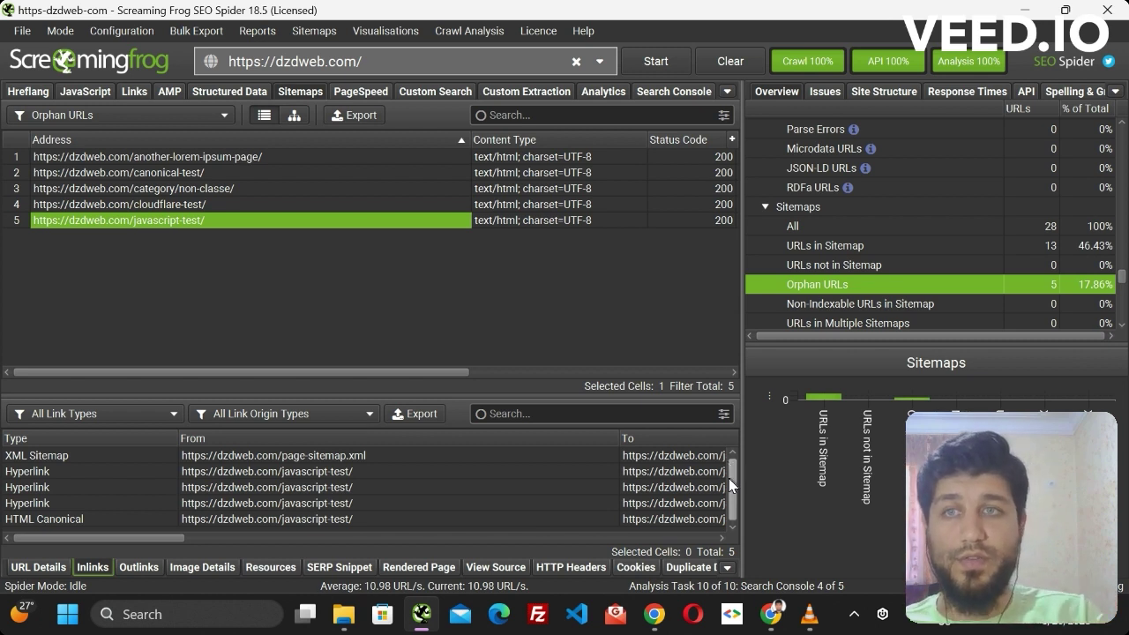
left_click(160, 220)
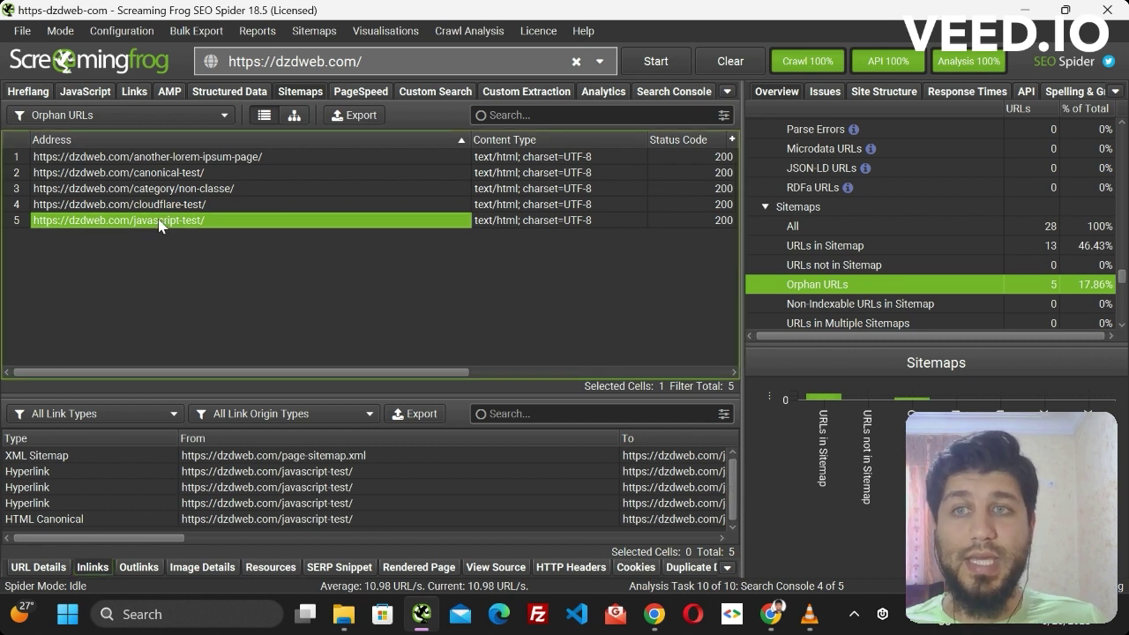
left_click(327, 473)
key("Up")
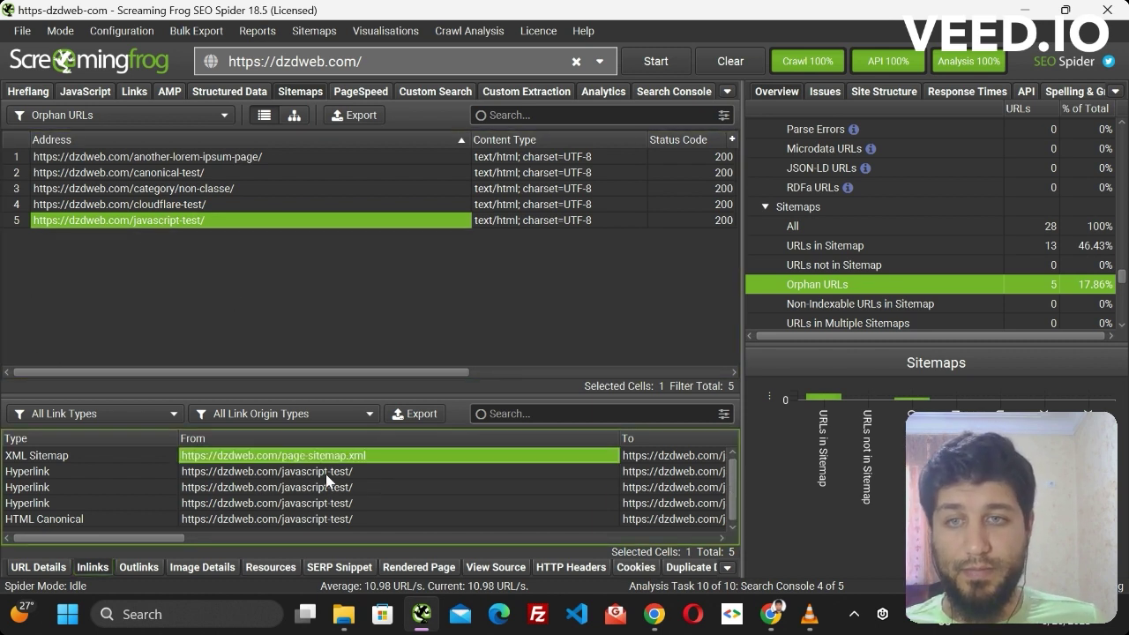
left_click(326, 475)
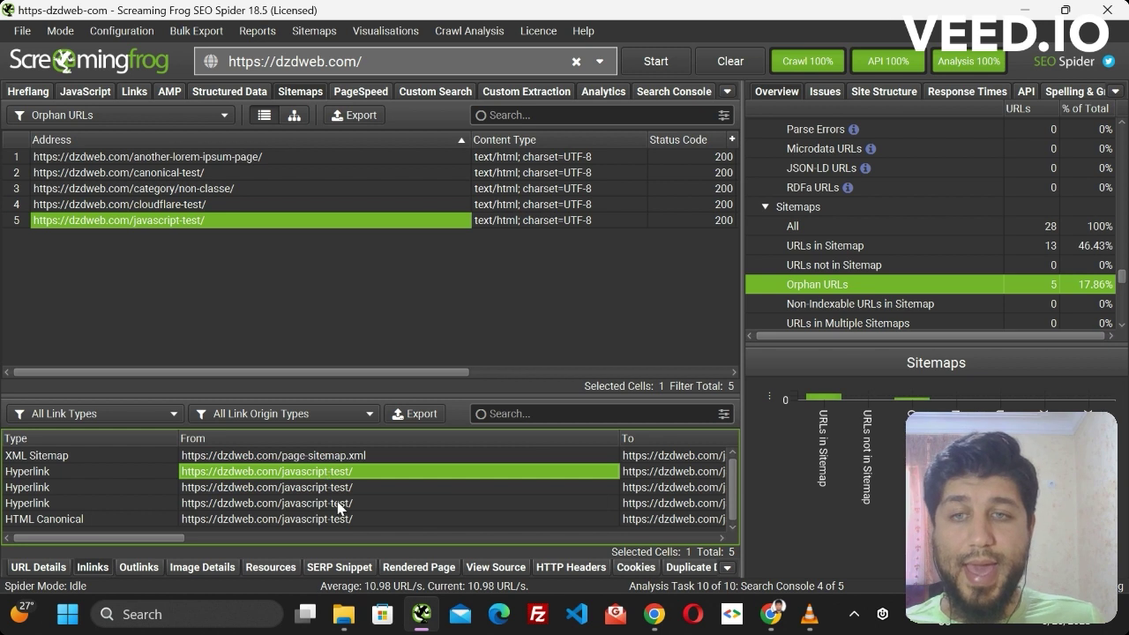
key("Down")
key("Down")
key("Down")
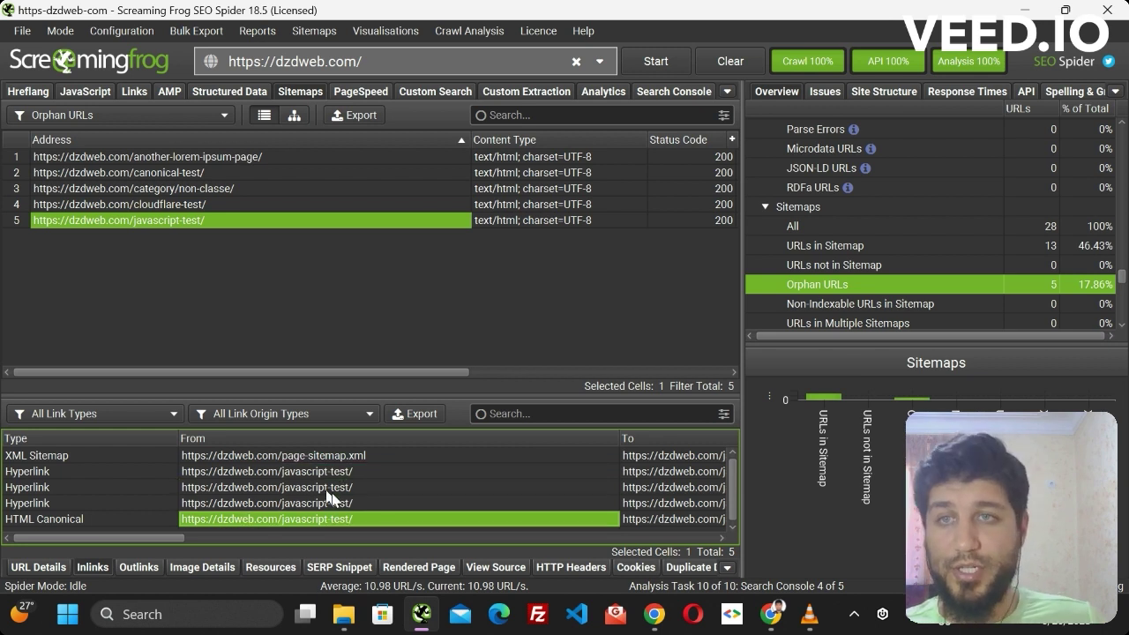
Step: Review inlinks for cloudflare-test, category/non-classe, canonical-test and another-lorem-ipsum-page
left_click(192, 205)
left_click(194, 188)
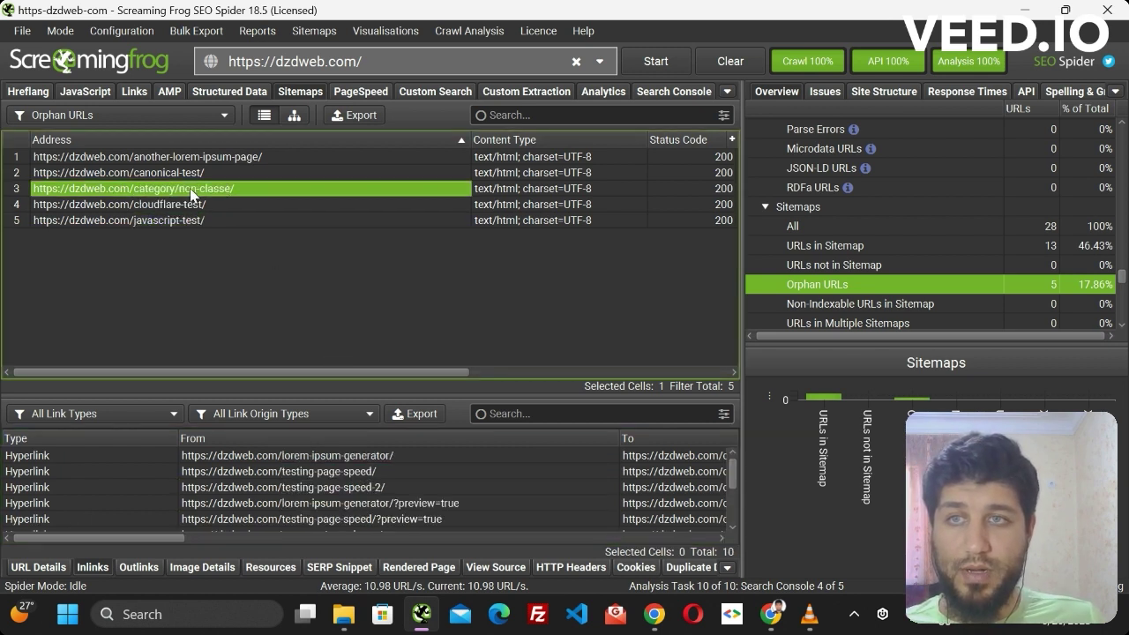
left_click(185, 173)
left_click(187, 157)
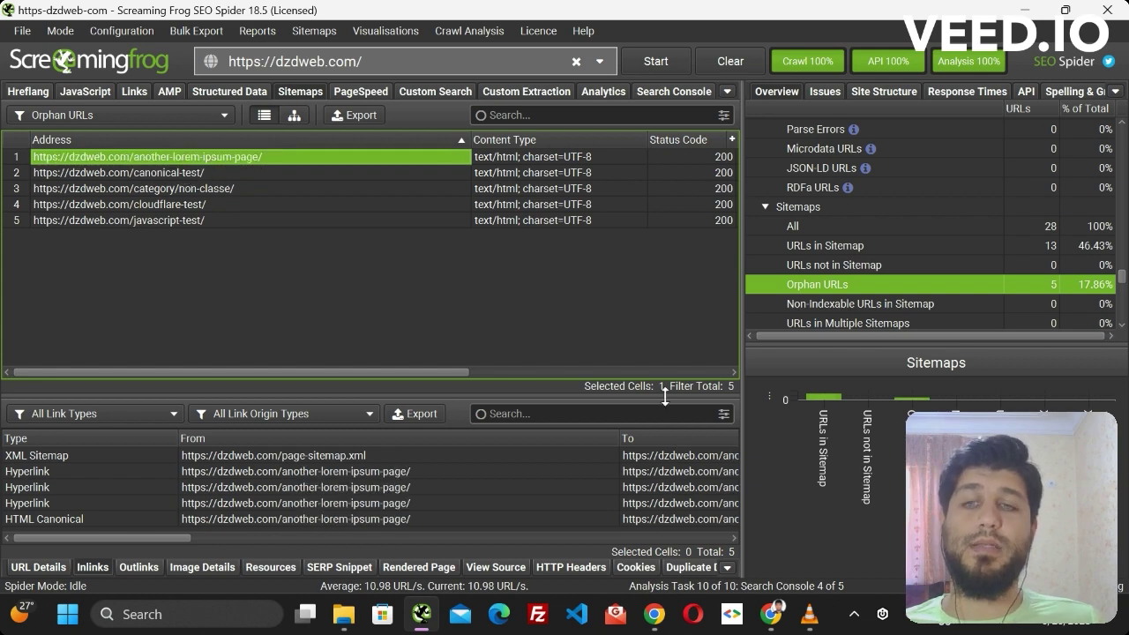
Step: Switch to the Analytics report filtered to its 14 Orphan URLs
left_click(726, 91)
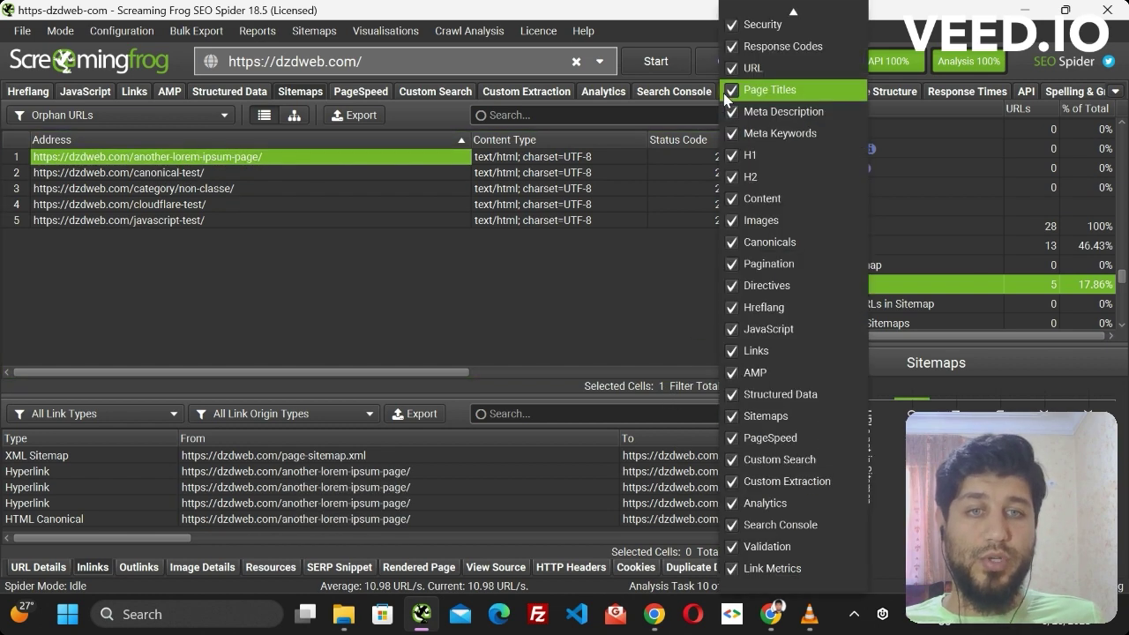
left_click(791, 510)
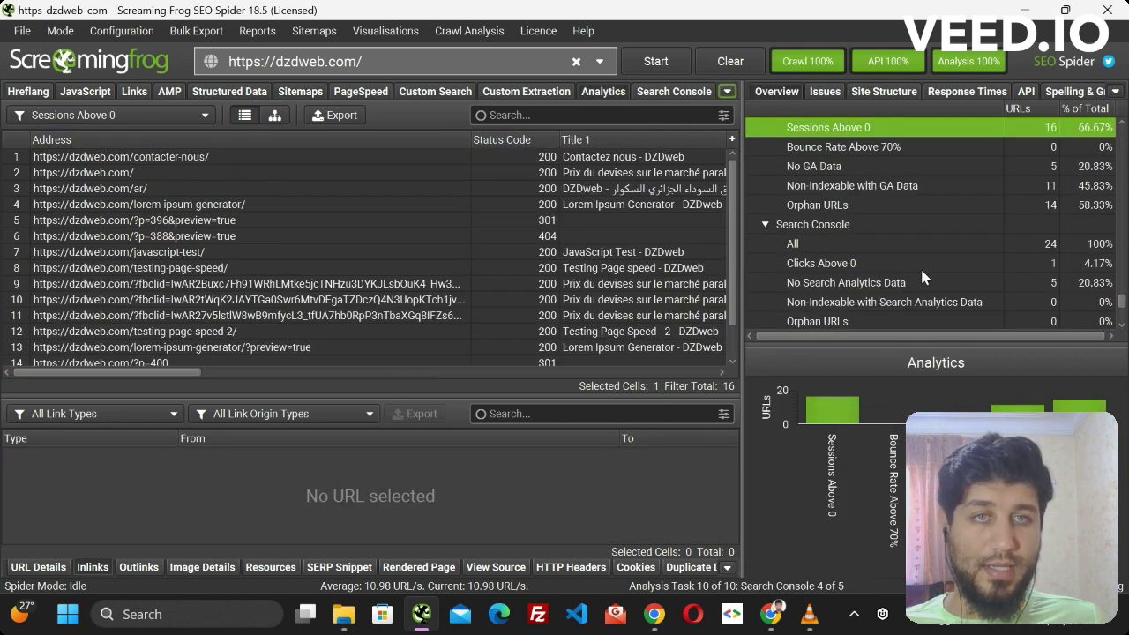
left_click(865, 204)
scroll(730, 240, "down", 1)
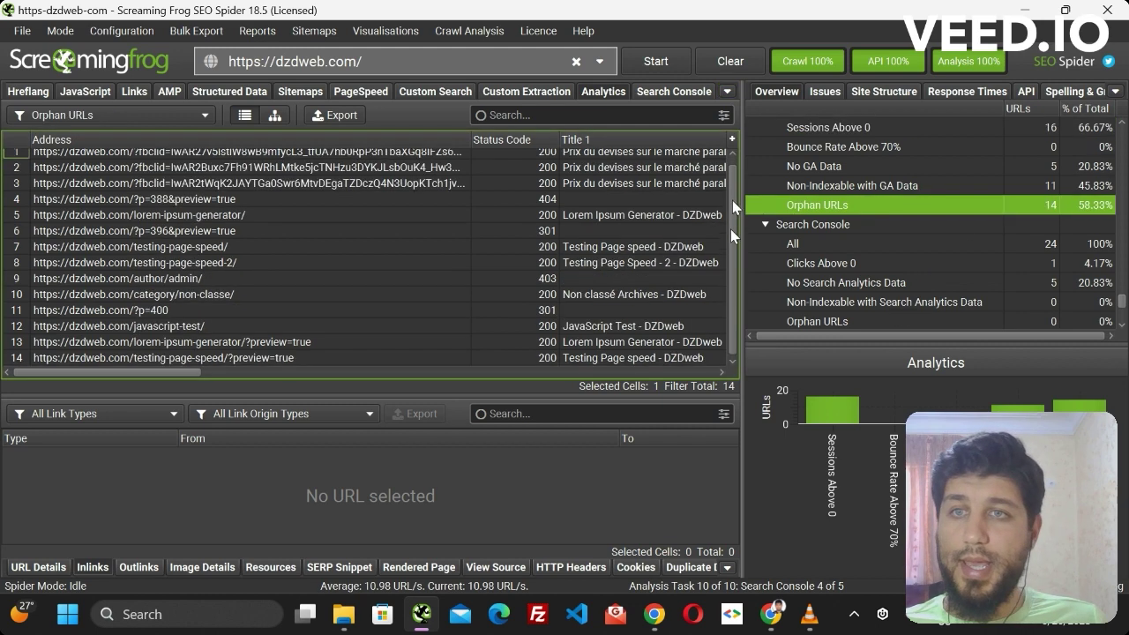
scroll(733, 209, "up", 1)
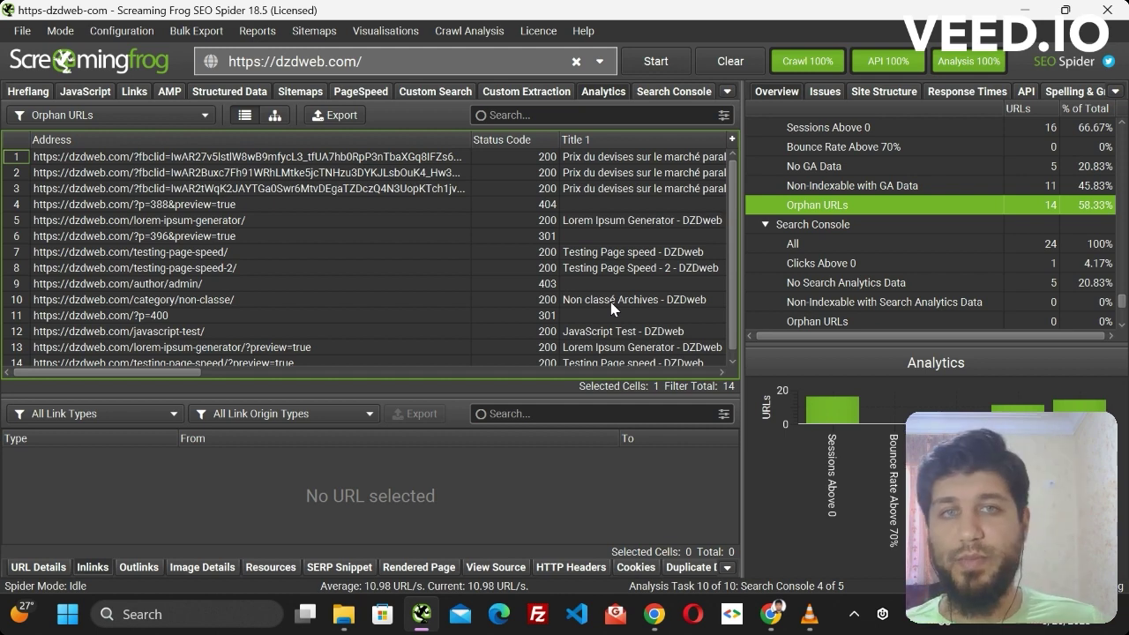
Step: Step through the p=388, p=396, testing-page-speed and fbclid orphan URLs checking their inlinks
left_click(195, 203)
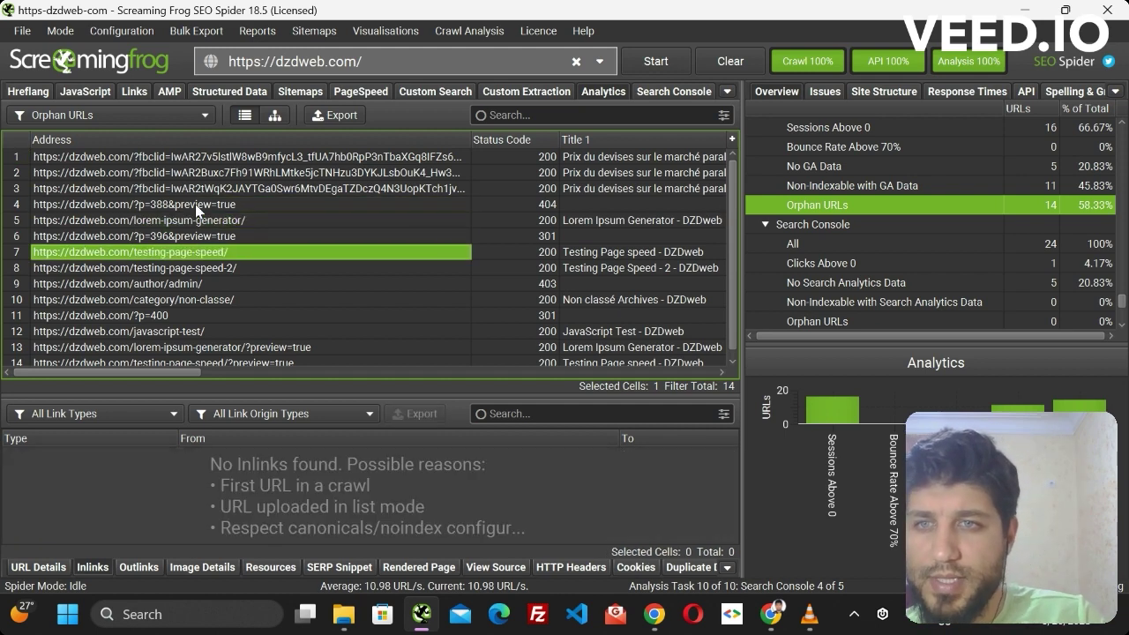
key("Down")
key("Down")
key("Down")
key("Down")
key("Down")
key("Down")
key("Down")
key("Down")
key("Up")
key("Up")
key("Up")
key("Up")
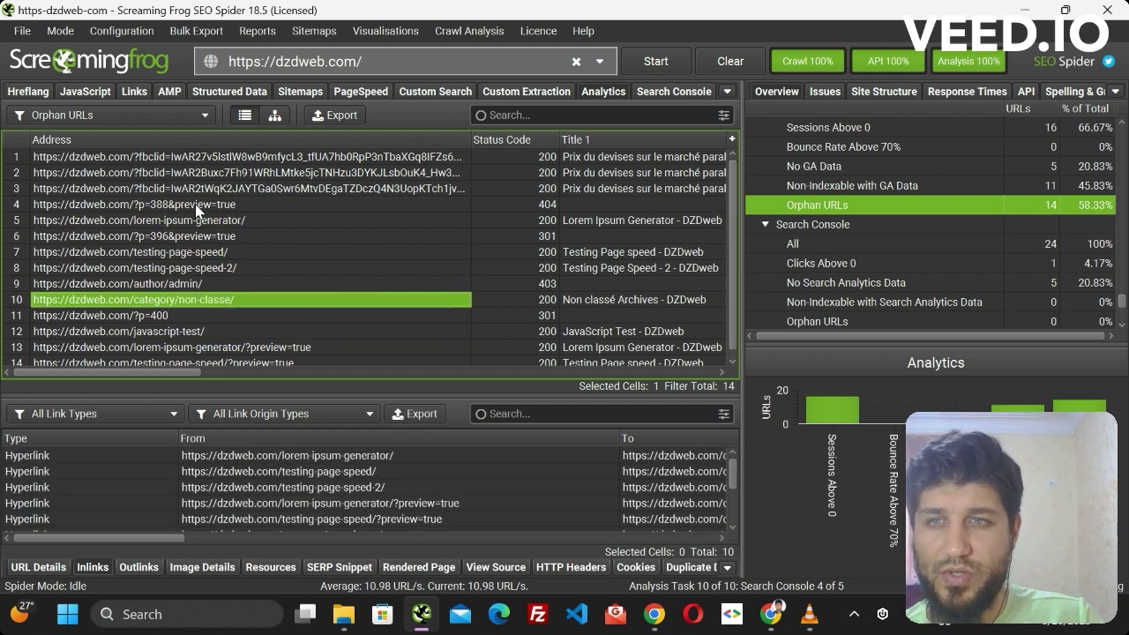
key("Up")
key("Up")
key("Up")
key("Down")
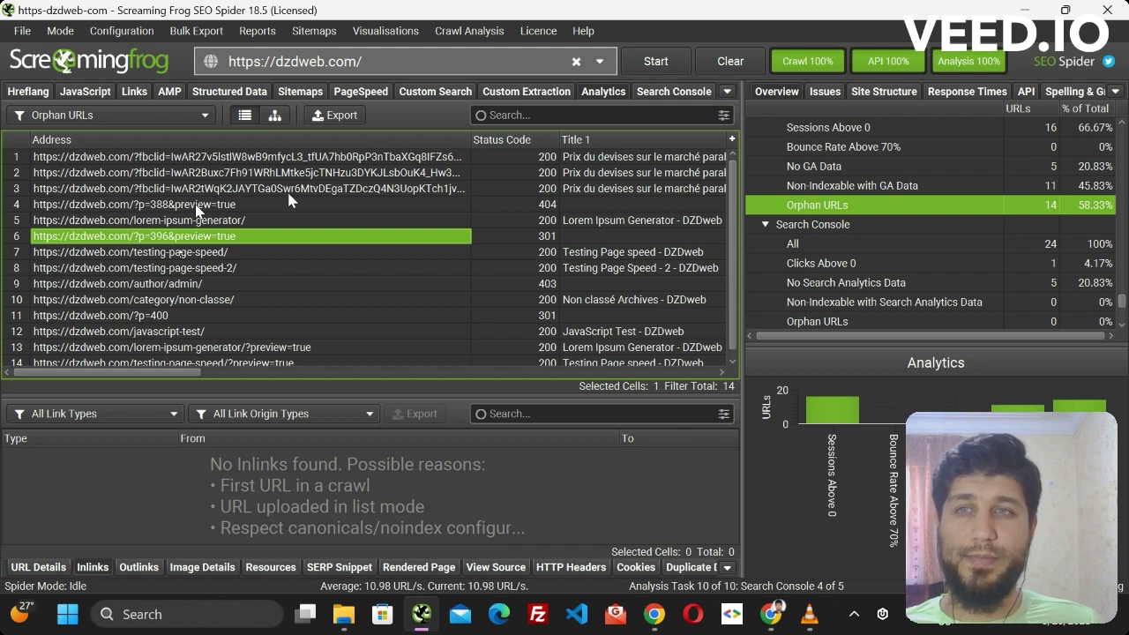
left_click(175, 189)
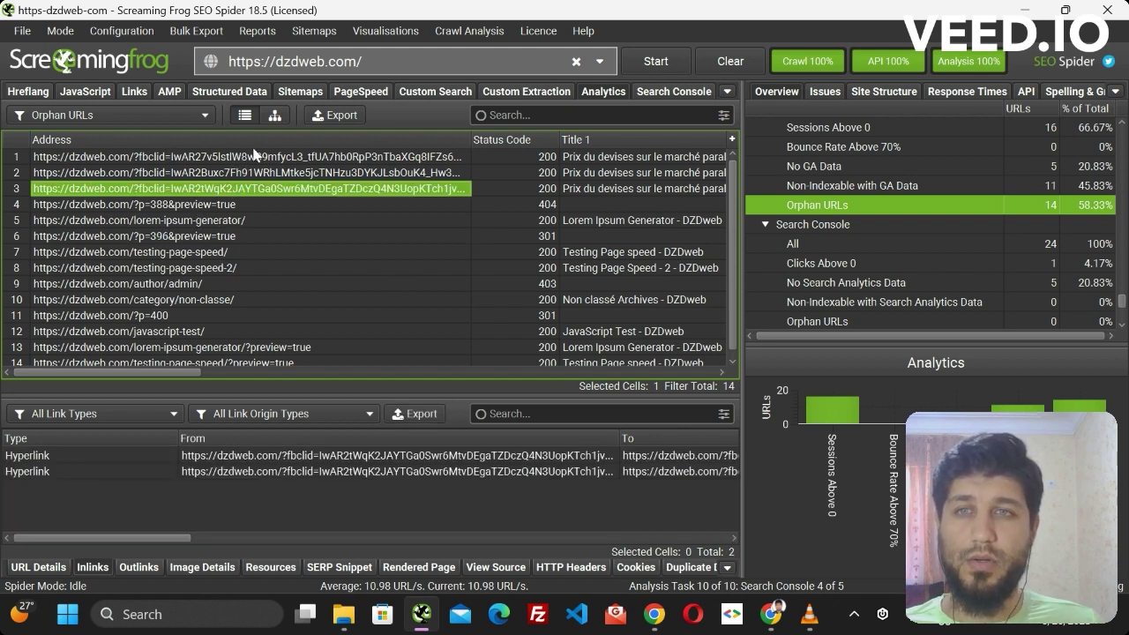
left_click(690, 92)
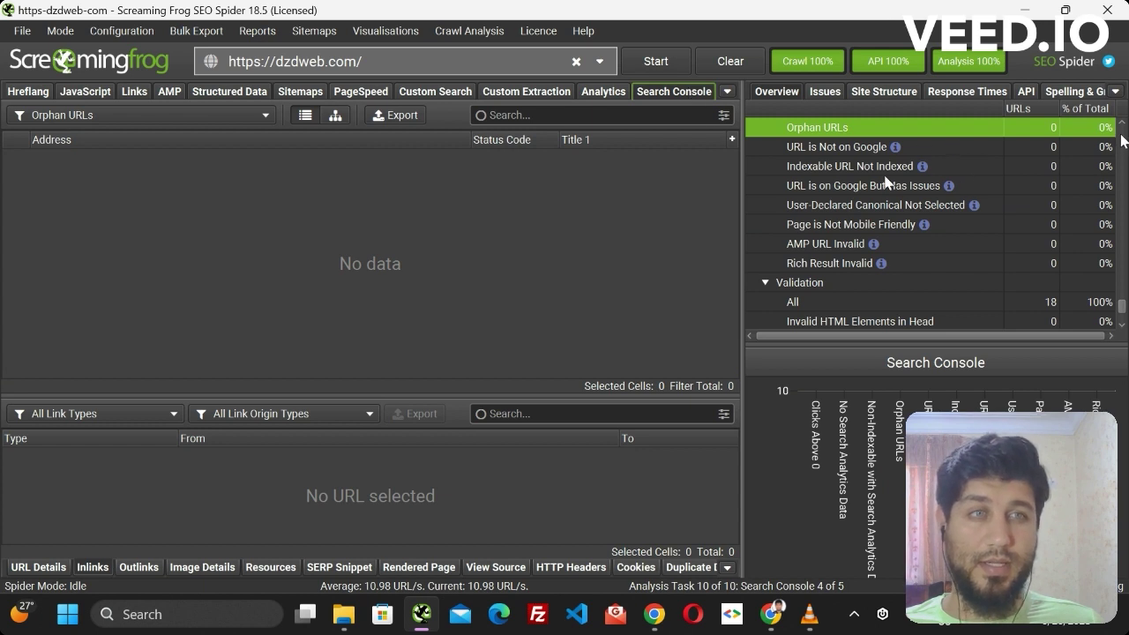
scroll(1123, 132, "up", 1)
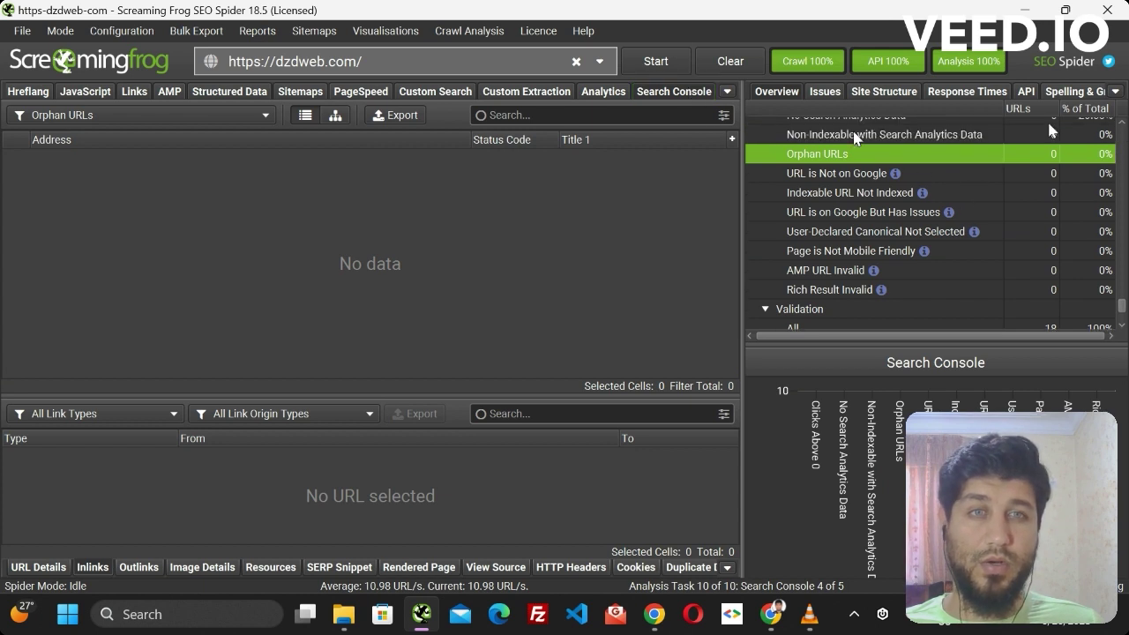
left_click(1121, 124)
left_click(1122, 125)
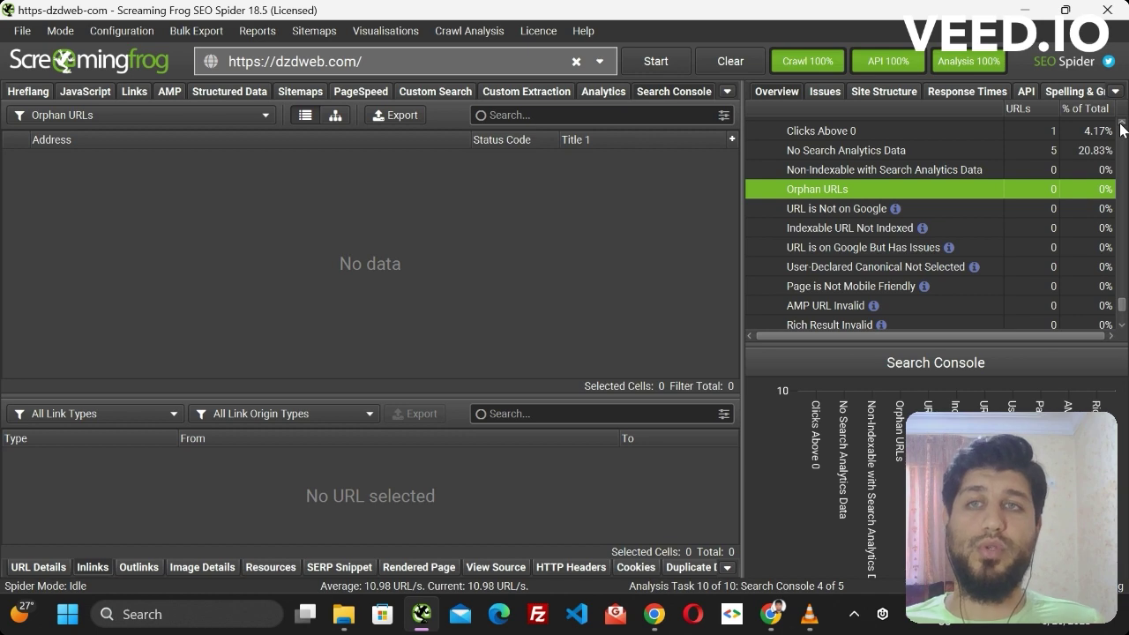
left_click(603, 91)
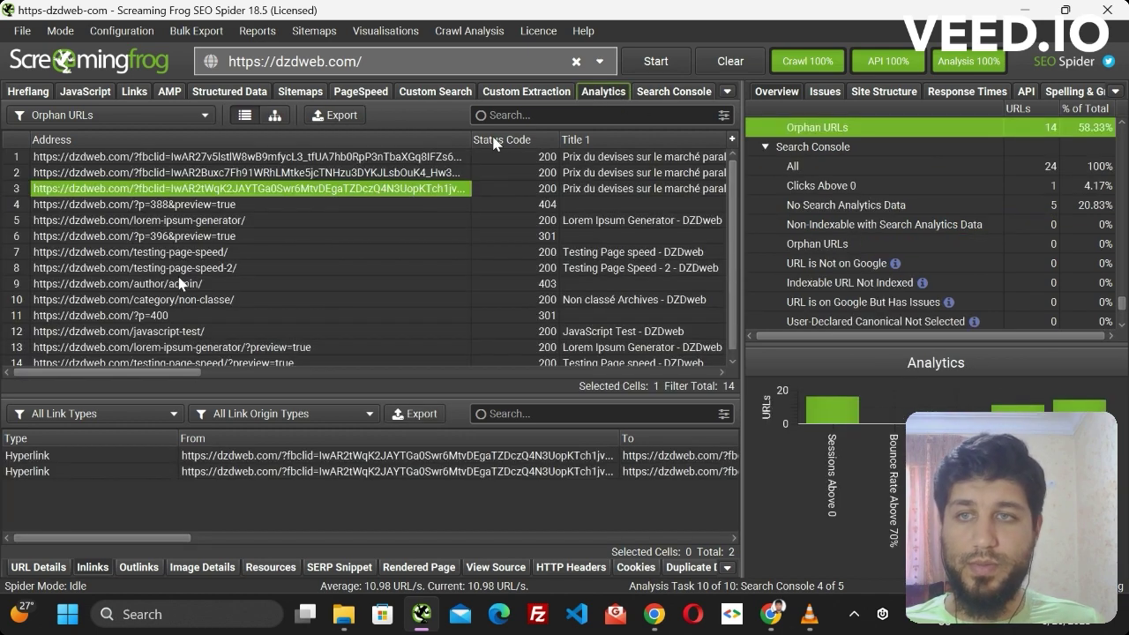
left_click(181, 332)
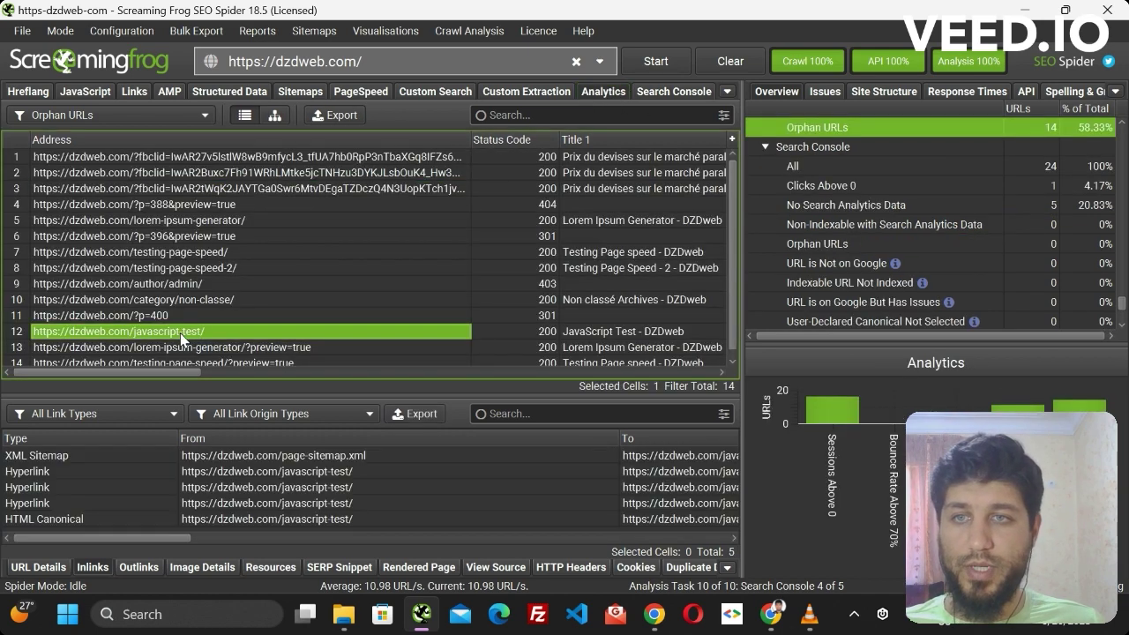
right_click(181, 331)
left_click(231, 349)
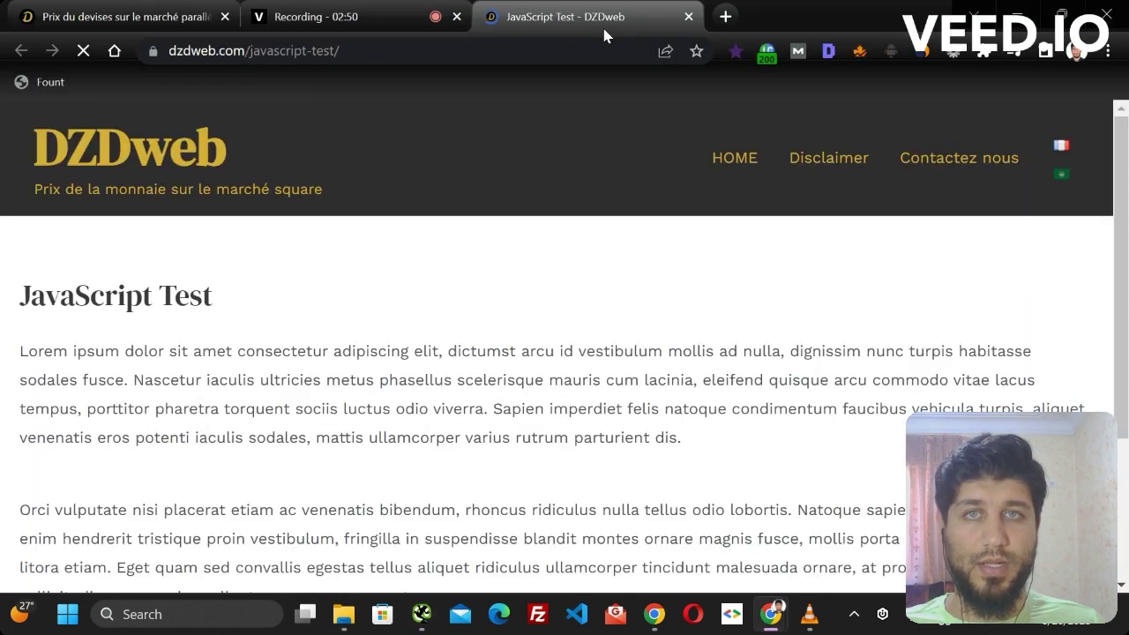
double_click(181, 50)
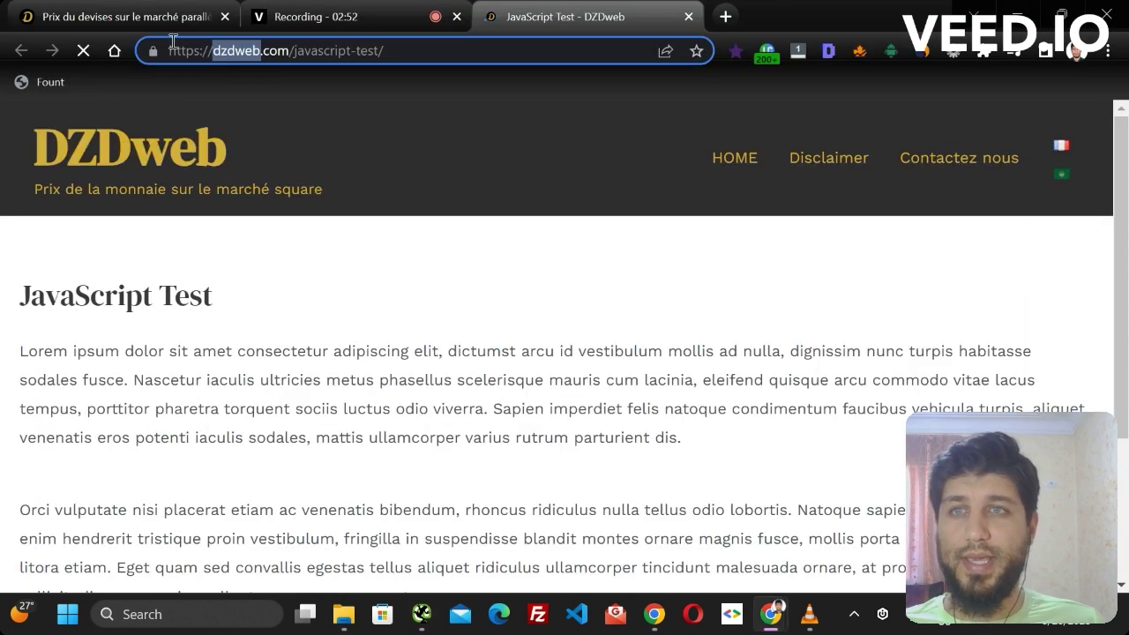
left_click(173, 44)
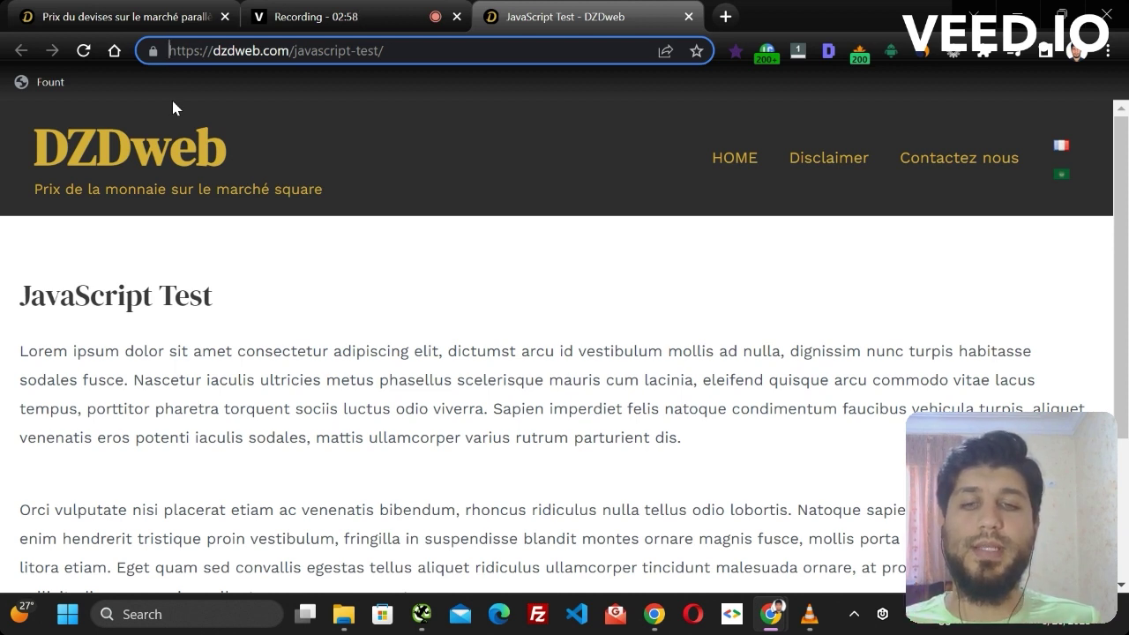
type("site\"")
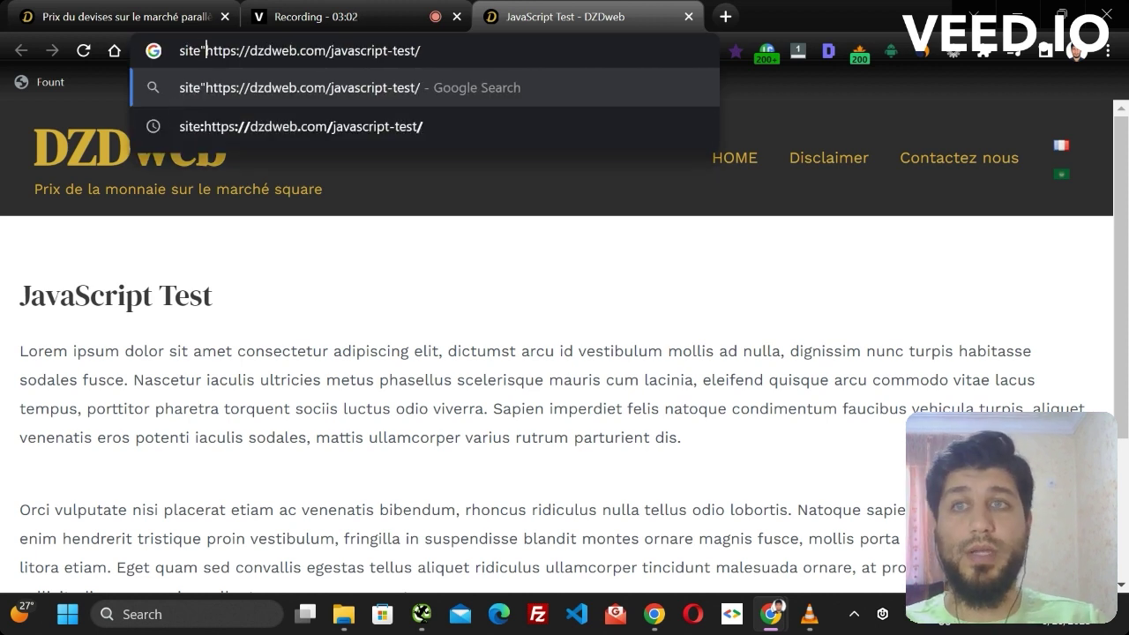
key("BackSpace")
type(":")
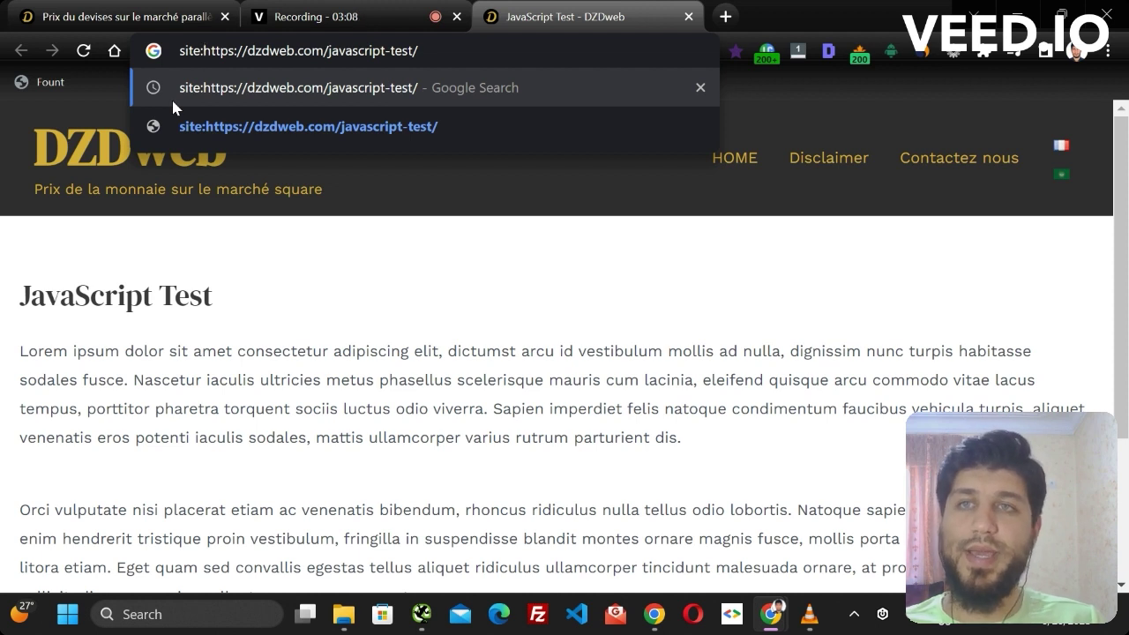
key("Return")
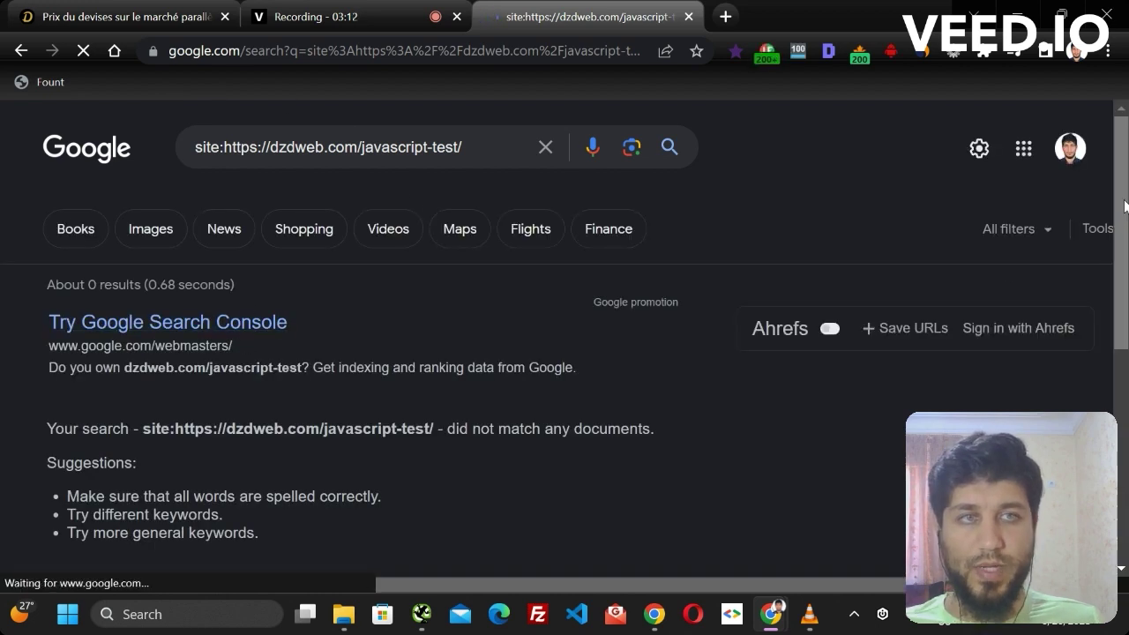
Step: Review the empty site: search results and return to Screaming Frog
scroll(1122, 205, "down", 3)
scroll(1122, 204, "up", 2)
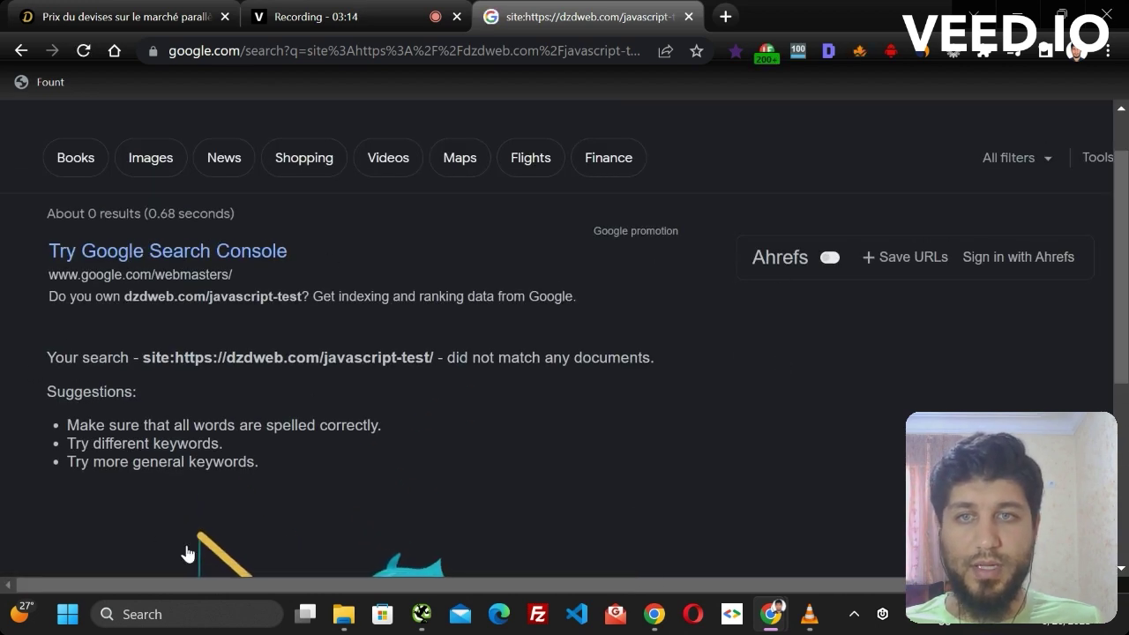
scroll(797, 569, "up", 1)
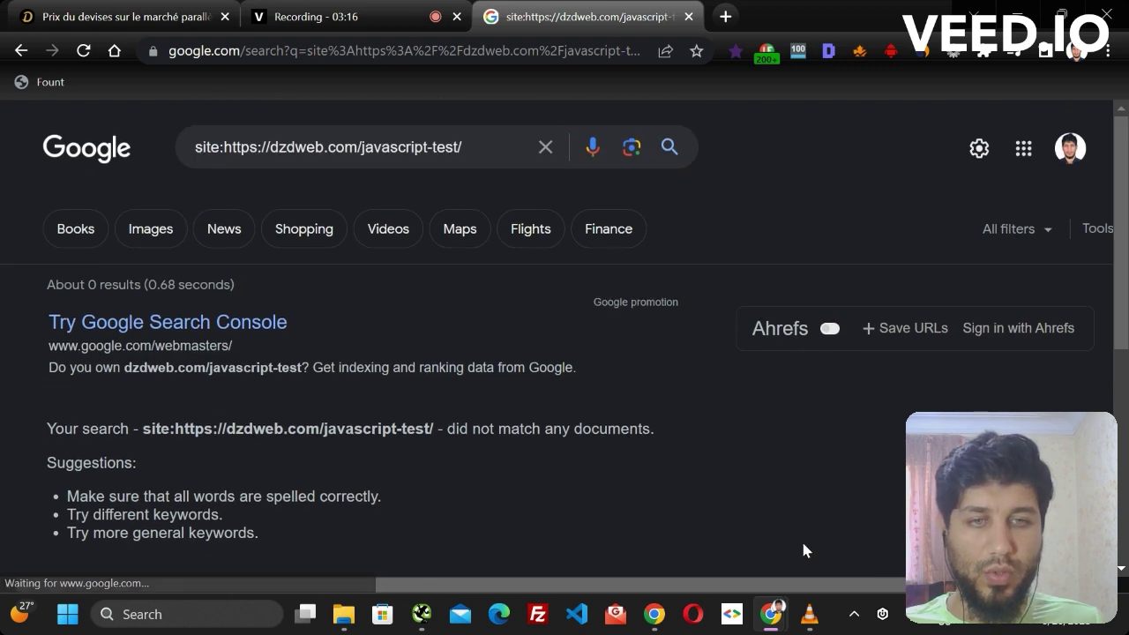
left_click(422, 614)
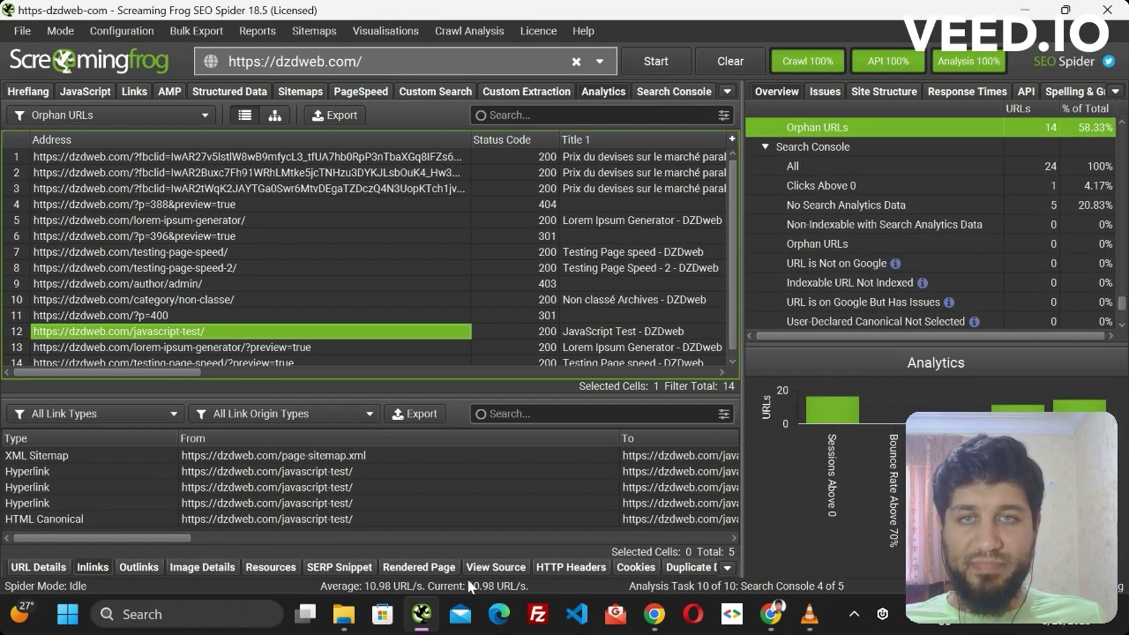
Step: Export the Orphan Pages report as orphan_pages.xls, overwriting the existing file
left_click(259, 32)
mouse_move(270, 139)
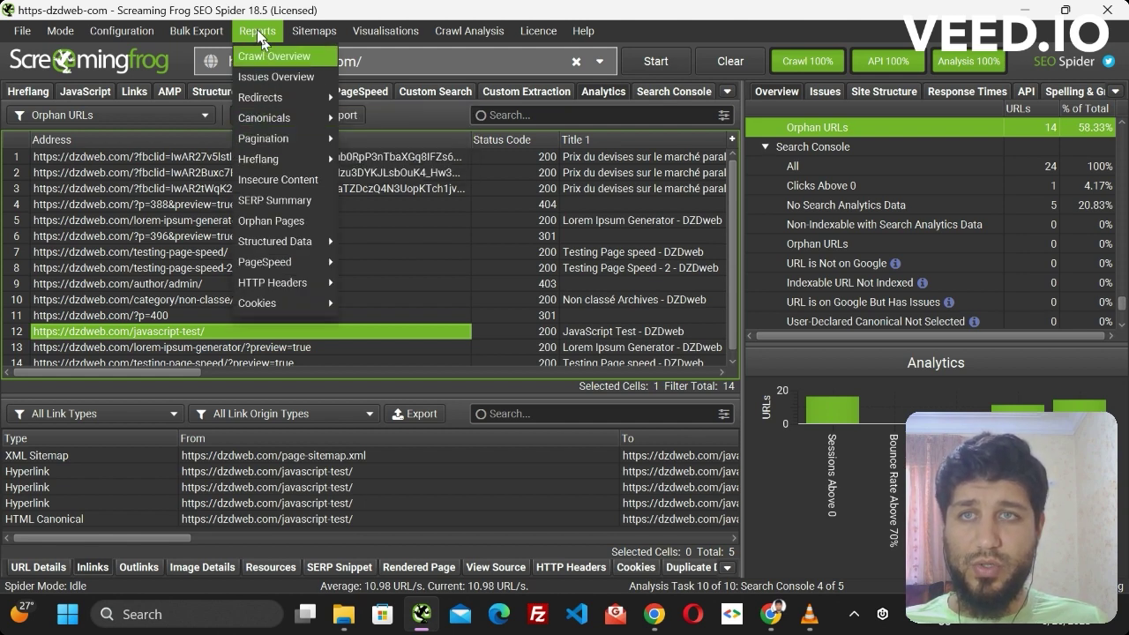
left_click(299, 219)
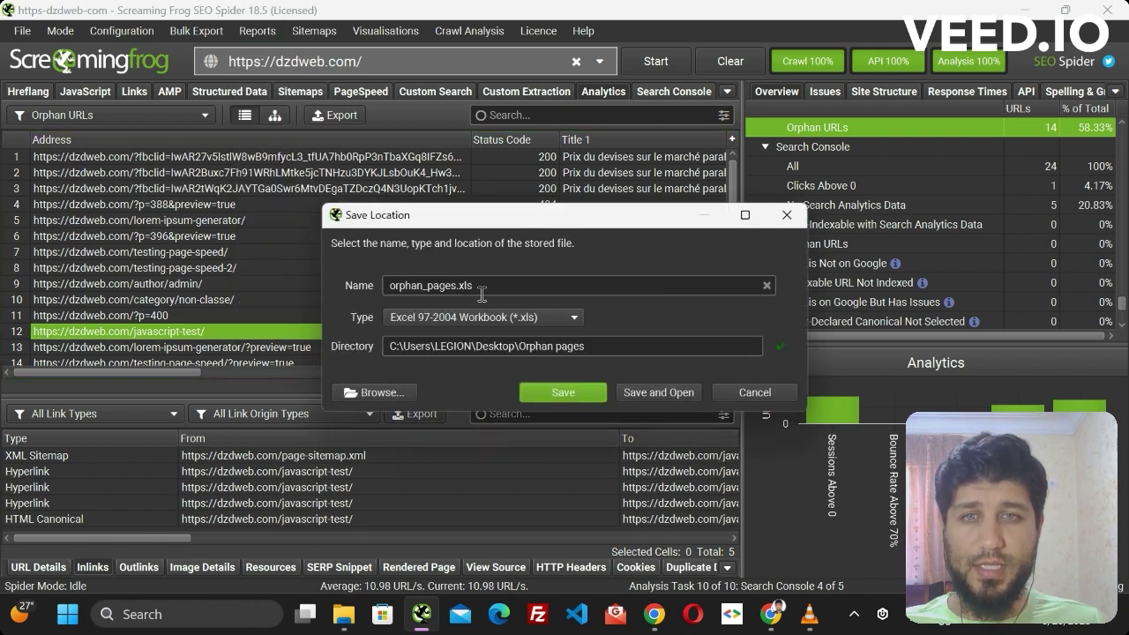
left_click(586, 393)
left_click(563, 358)
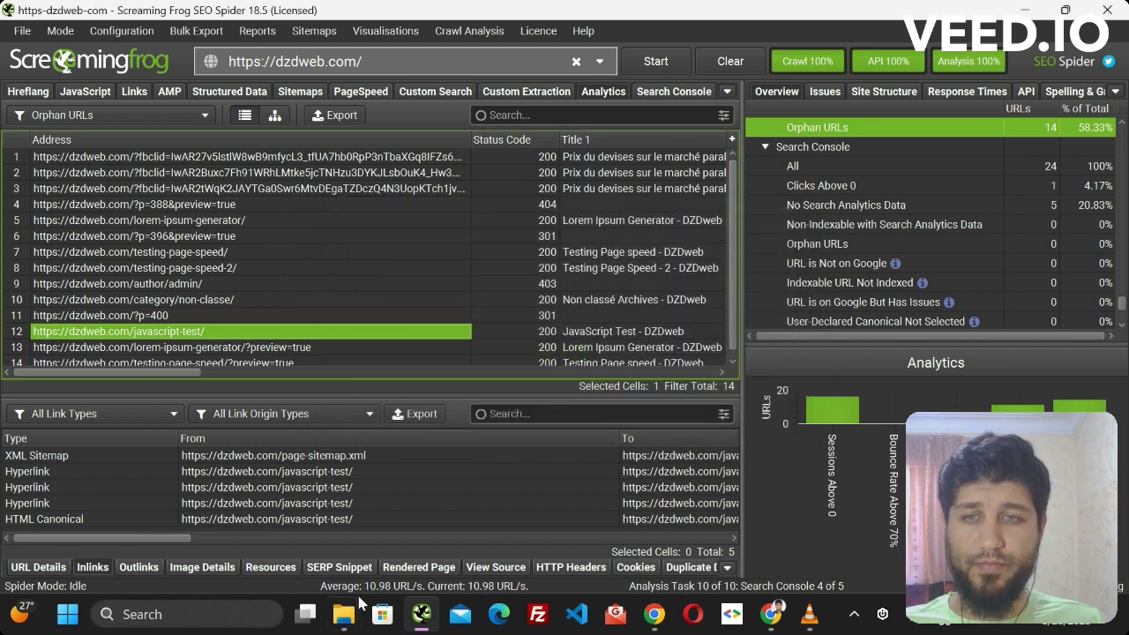
Step: Open orphan_pages.xls in Excel, widen column A to show full URLs, then return to SEO Spider
mouse_move(345, 621)
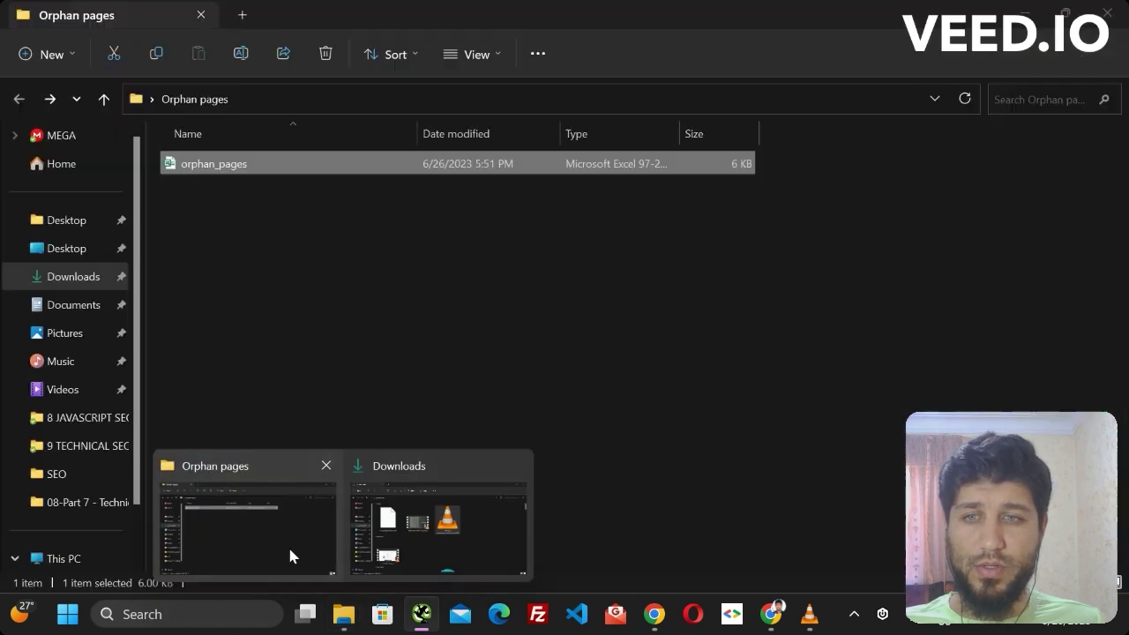
left_click(288, 544)
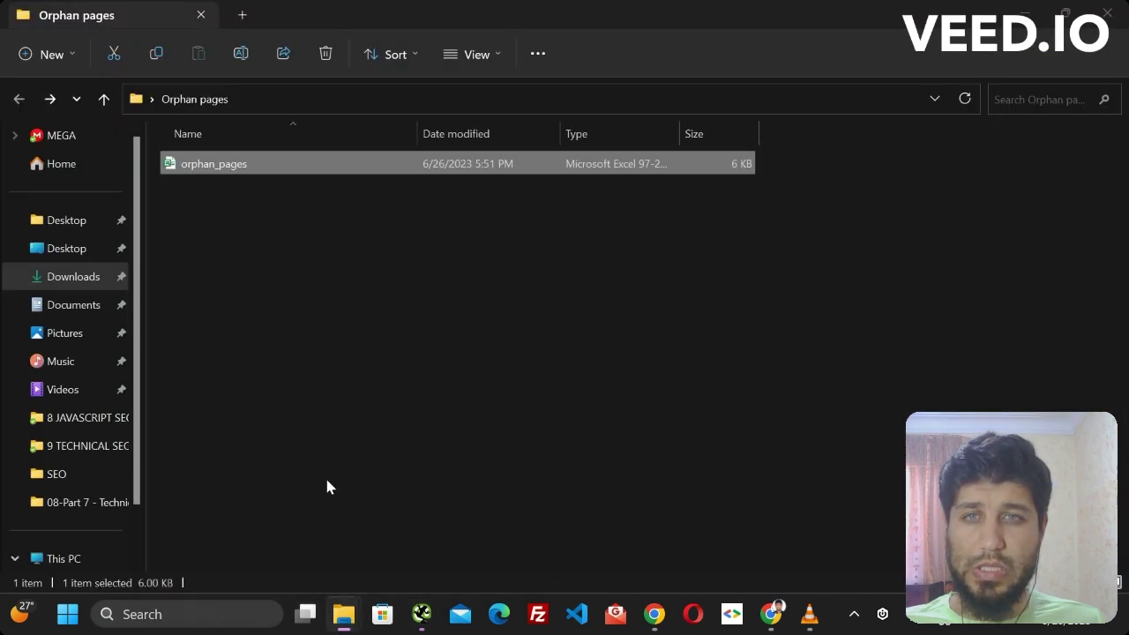
left_click(319, 245)
double_click(249, 170)
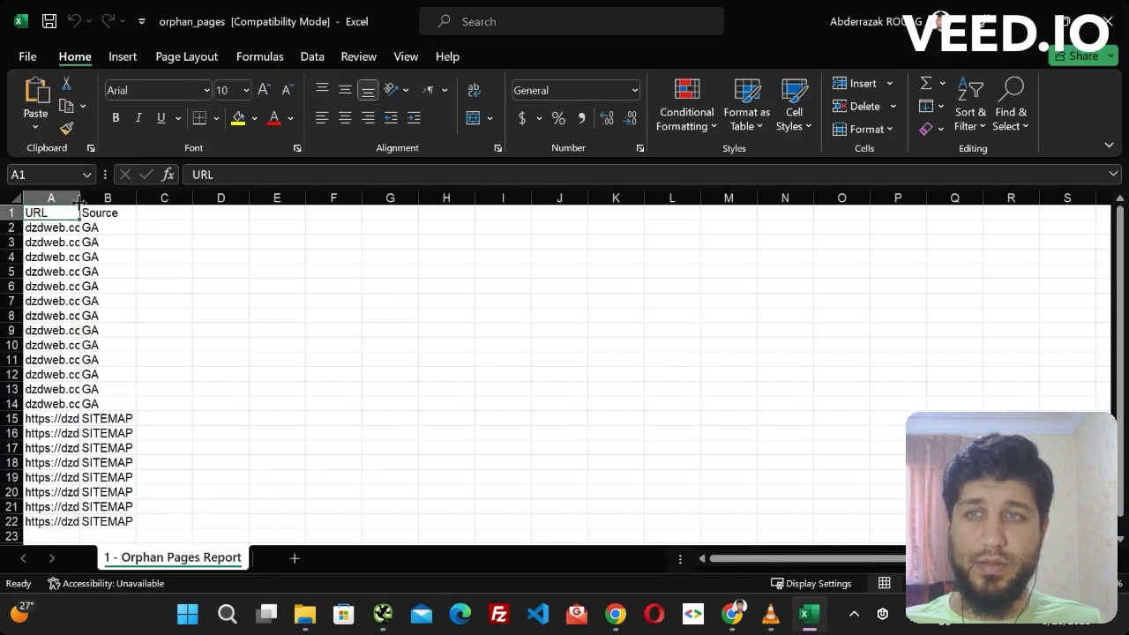
left_click_drag(79, 199, 380, 212)
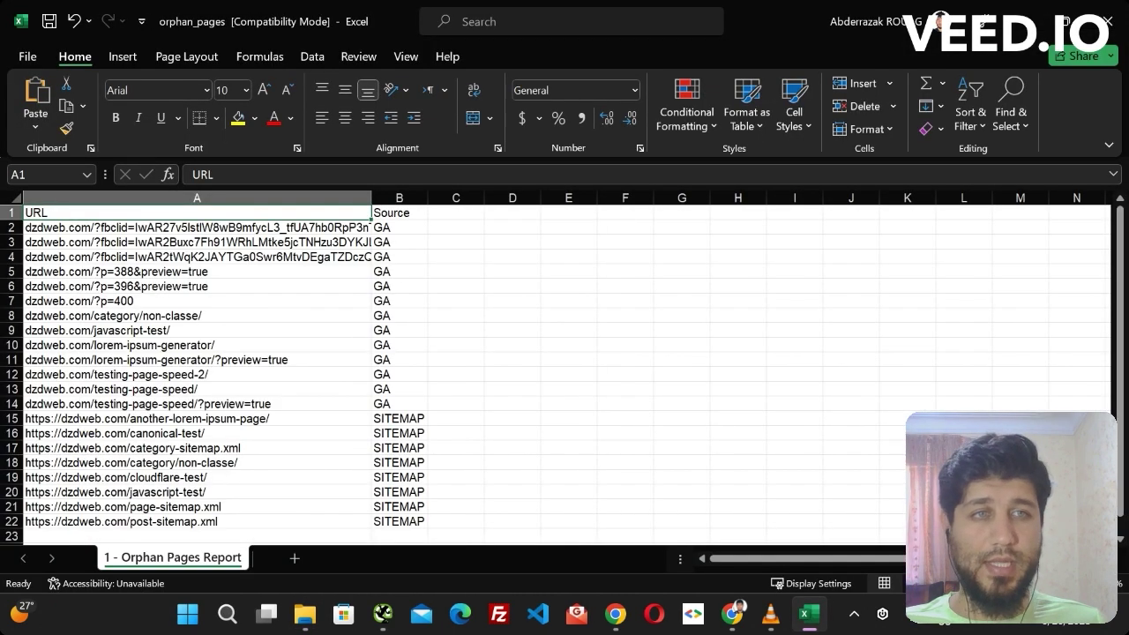
mouse_move(1118, 269)
left_mouse_down()
mouse_move(1102, 275)
mouse_move(1104, 298)
mouse_move(1100, 268)
mouse_move(1117, 285)
left_mouse_up()
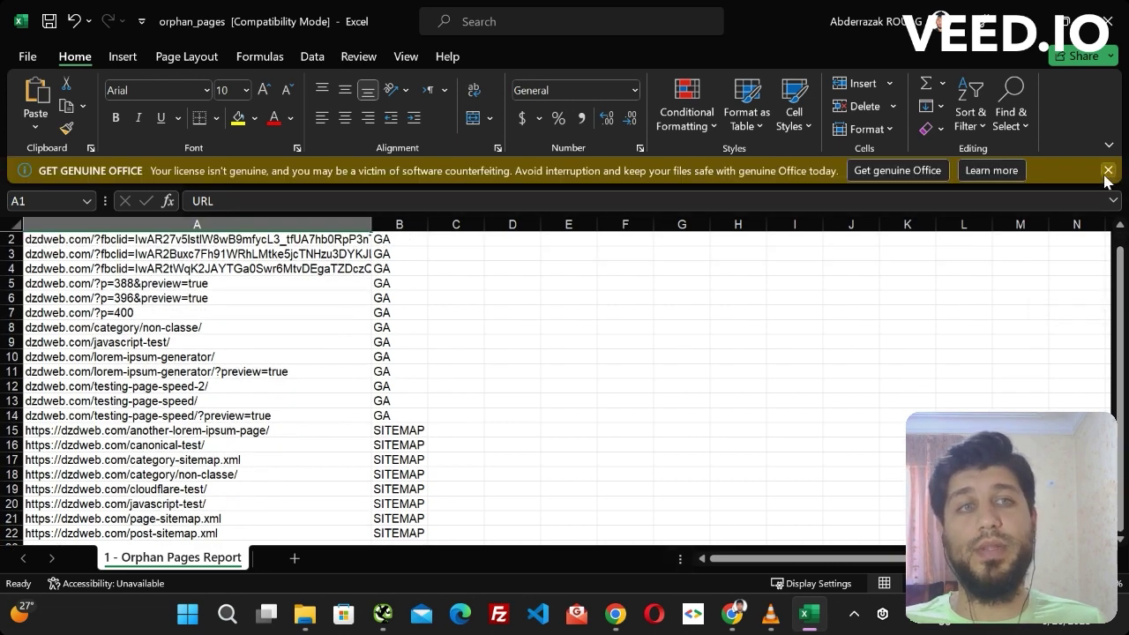
left_click(1108, 170)
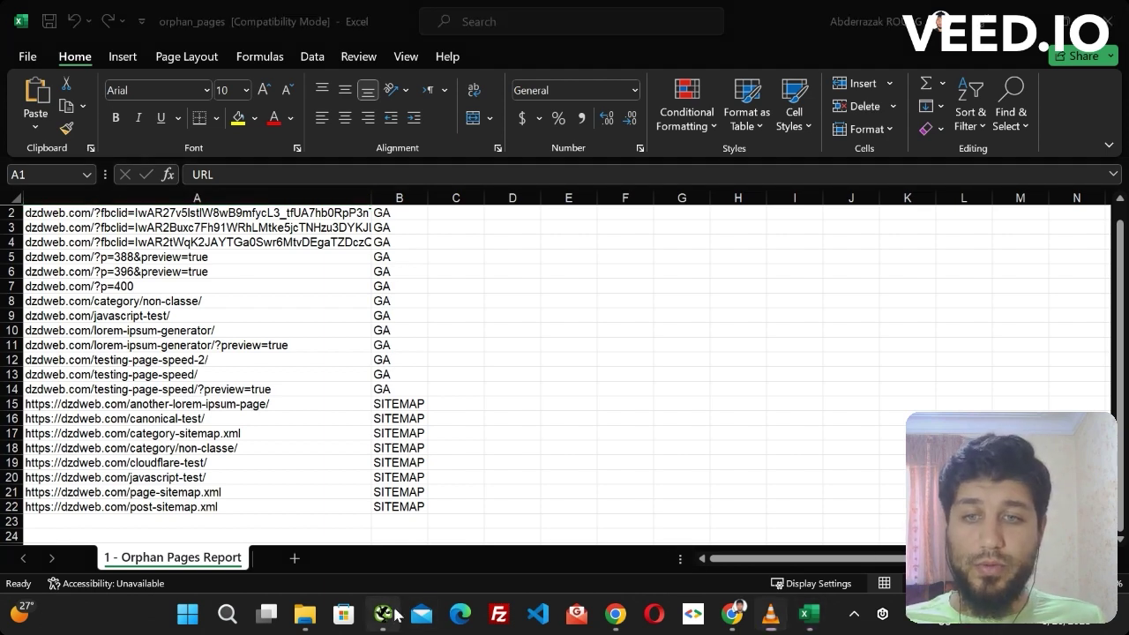
left_click(383, 612)
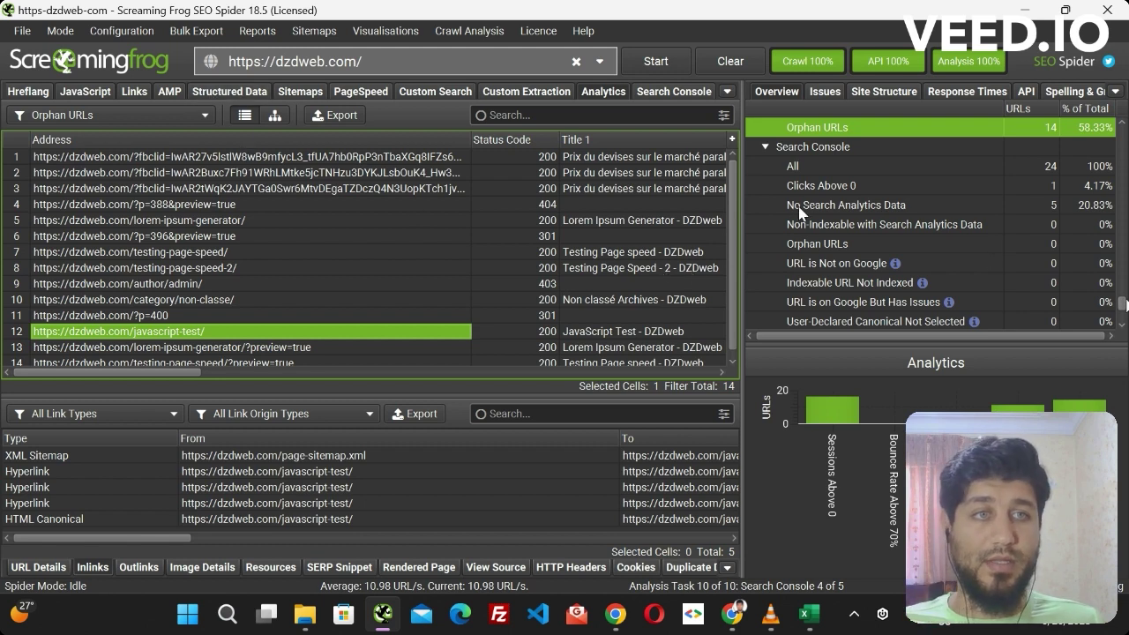
Step: Show the 23-URL Internal HTML list and scroll right to the Crawl Depth column
left_click_drag(1123, 305, 1107, 151)
scroll(838, 281, "down", 2)
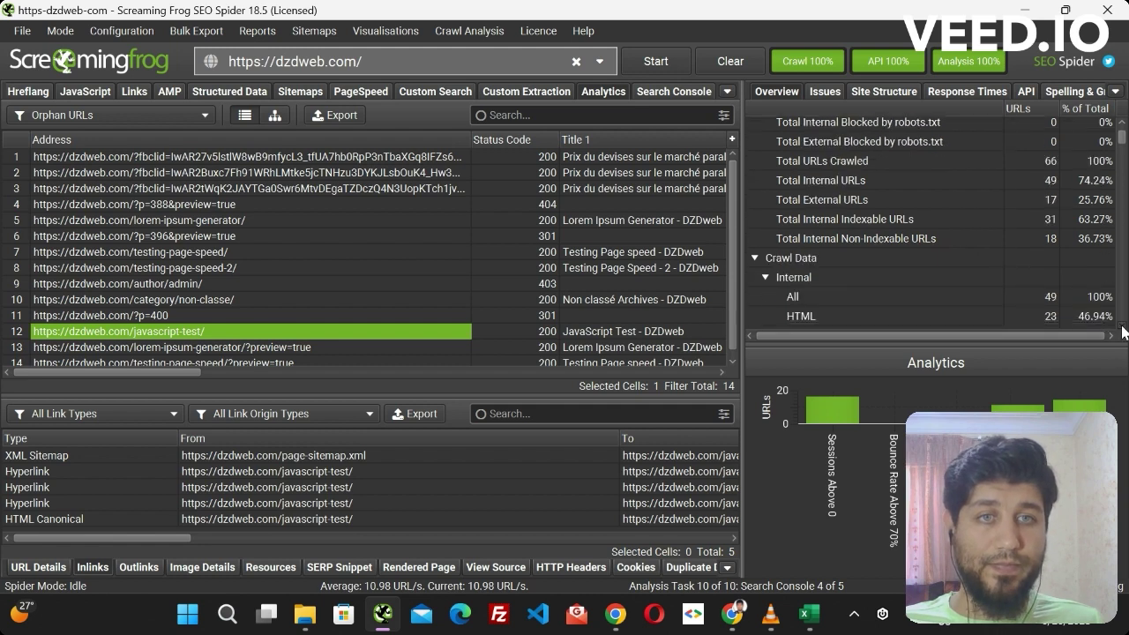
left_click(834, 285)
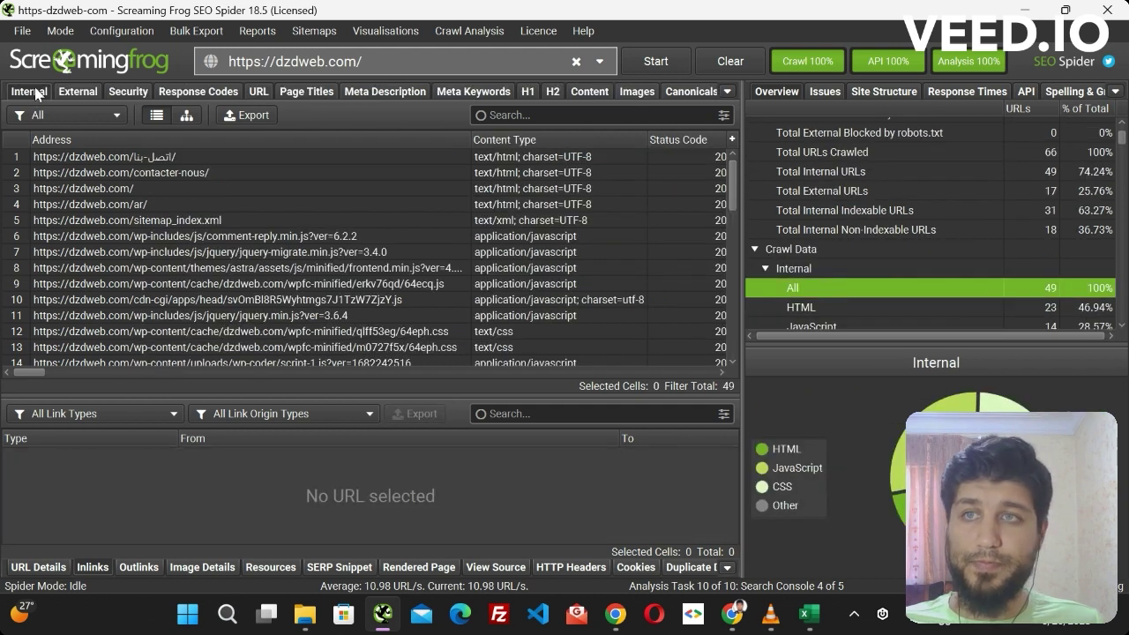
left_click(814, 314)
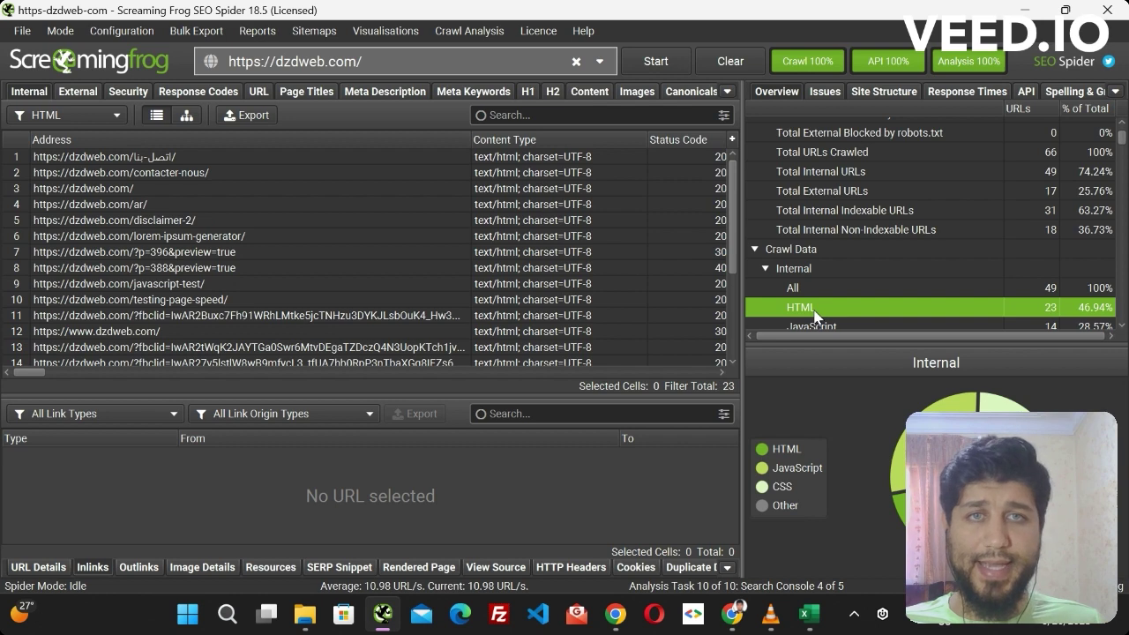
left_click_drag(32, 371, 448, 371)
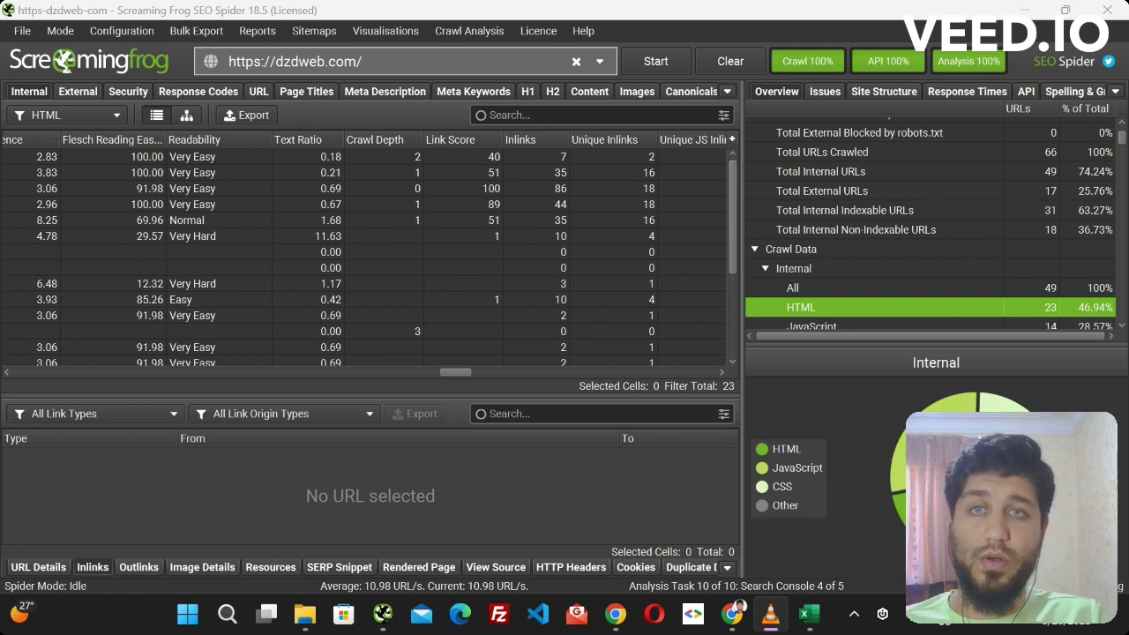
Step: Compare inlinks of HTML rows with and without crawl depth, such as lorem-ipsum-generator
left_click(402, 235)
left_click(405, 251)
left_click(411, 261)
left_click(391, 236)
left_click(400, 252)
left_click(396, 237)
left_click_drag(396, 236, 1, 320)
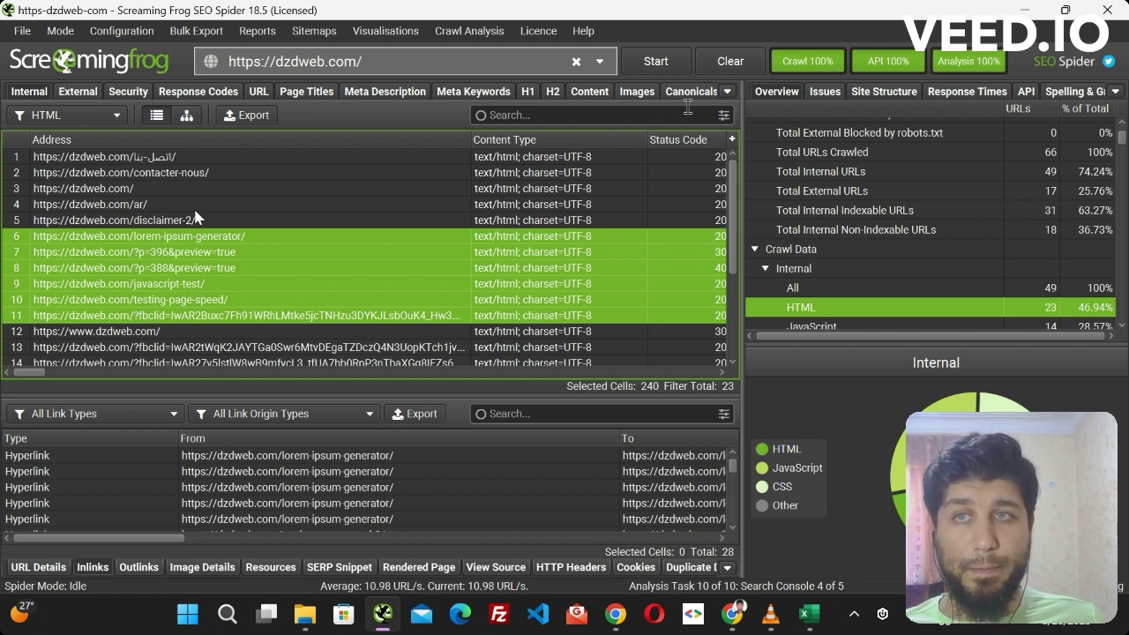
Step: Export the Internal HTML list as internal_html.xls into the Orphan pages folder
left_click(246, 115)
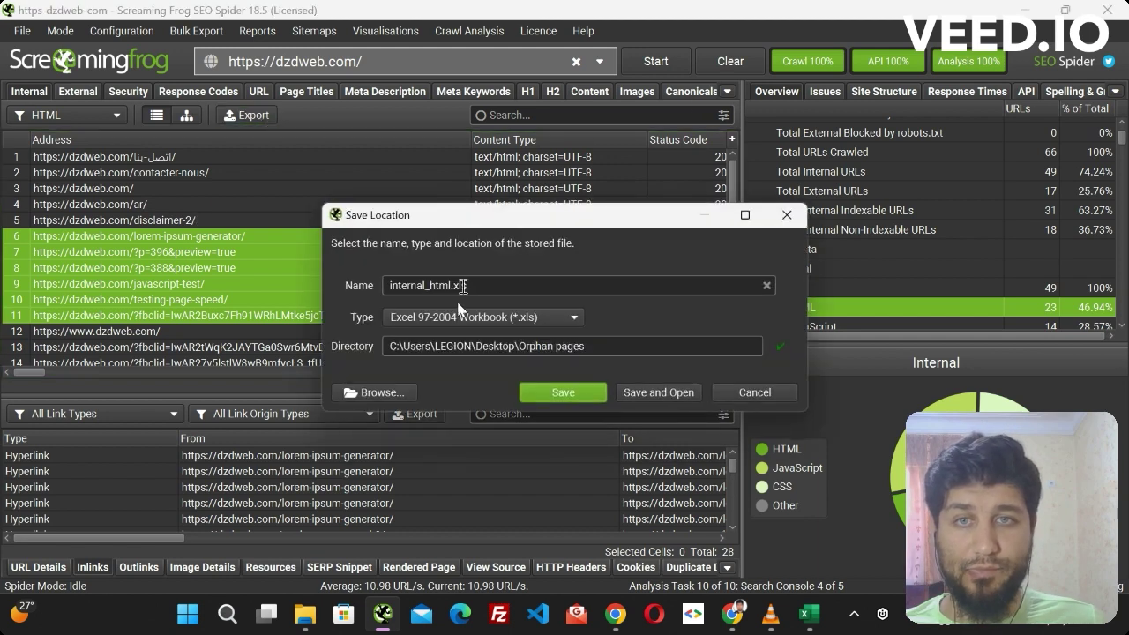
left_click(565, 392)
mouse_move(615, 622)
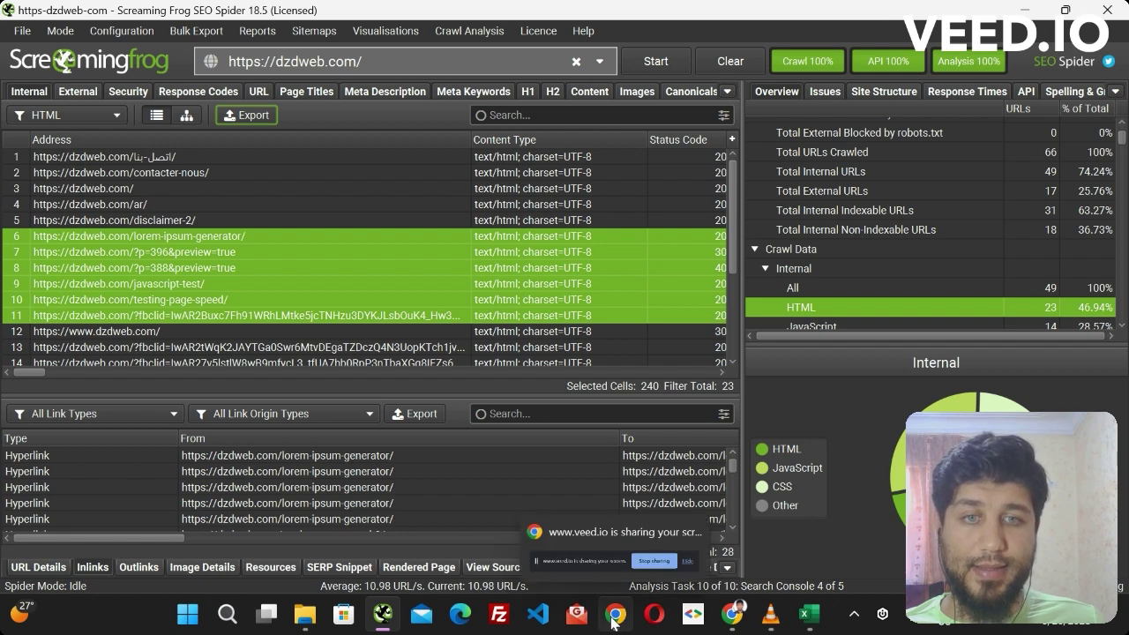
left_click(726, 568)
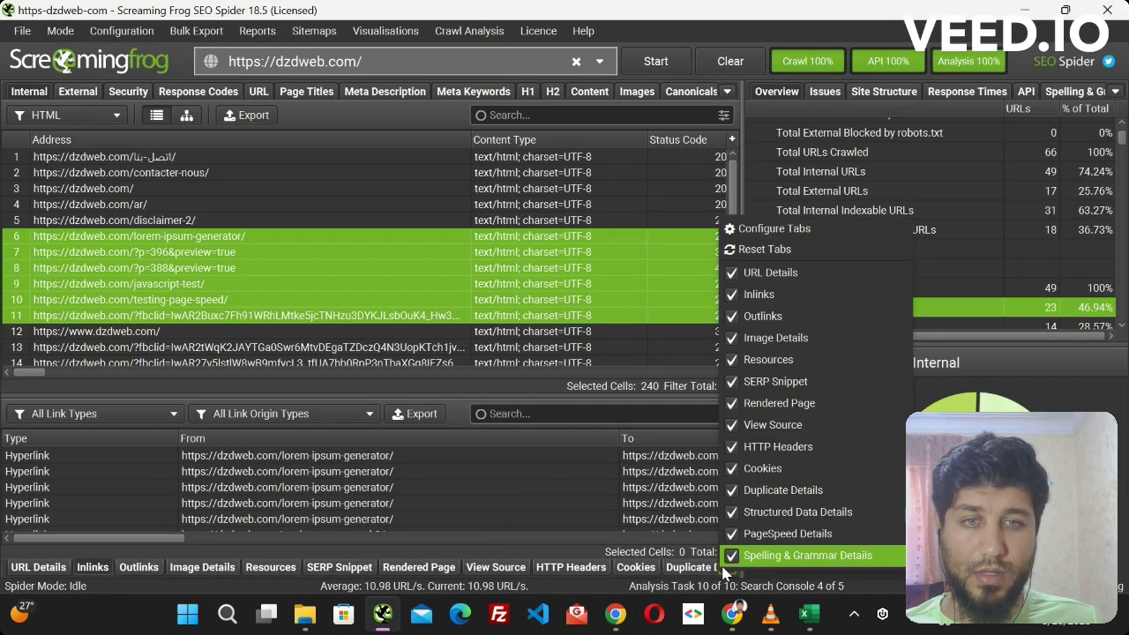
Step: Start a new blank Google Sheets spreadsheet in Chrome and bring up the file Upload panel
mouse_move(732, 613)
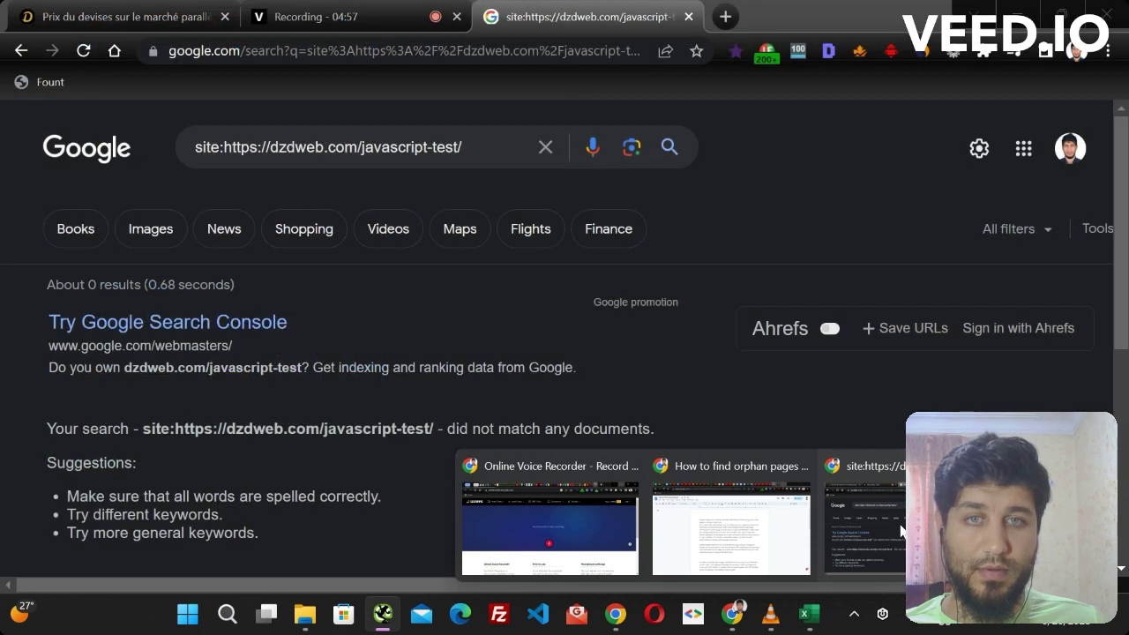
left_click(873, 520)
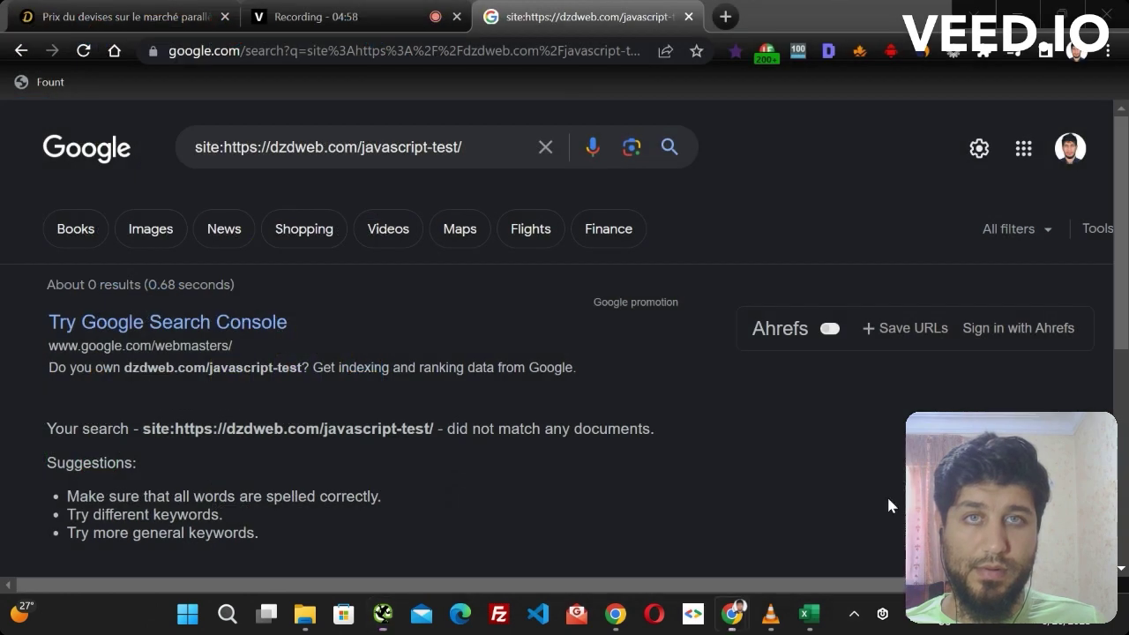
left_click(725, 17)
left_click(1032, 130)
left_click(1030, 229)
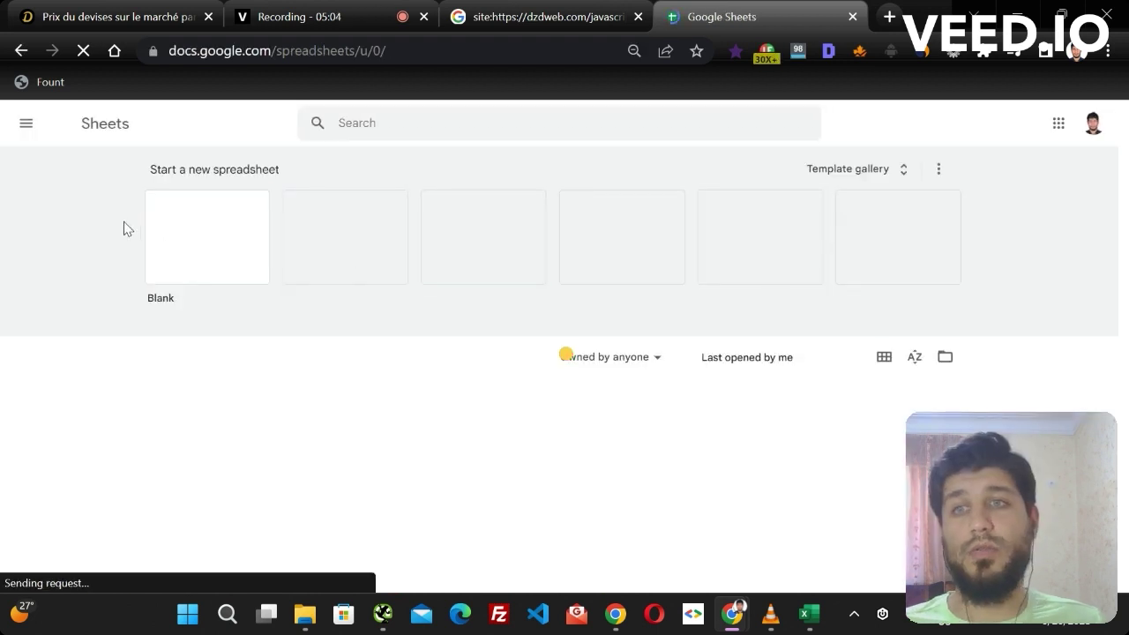
left_click(190, 234)
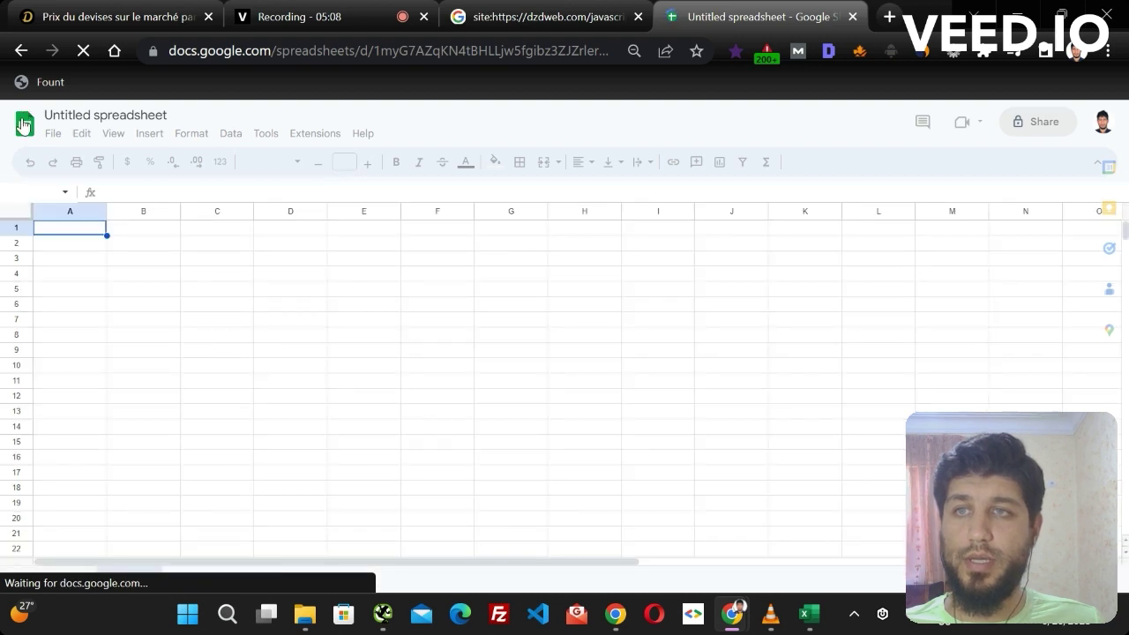
left_click(41, 135)
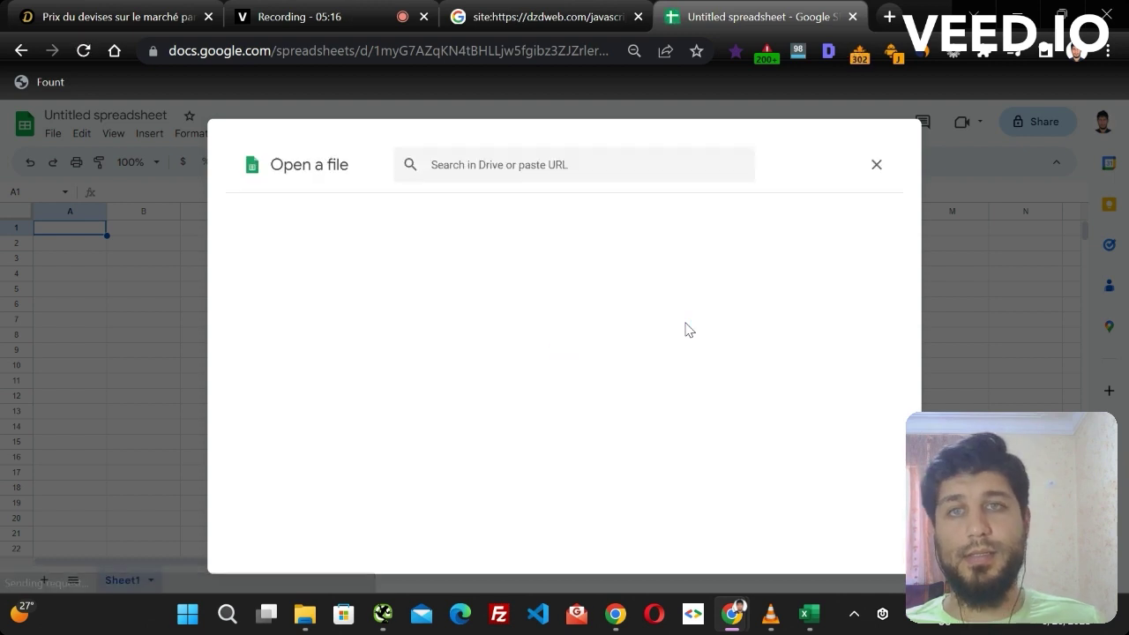
left_click(628, 209)
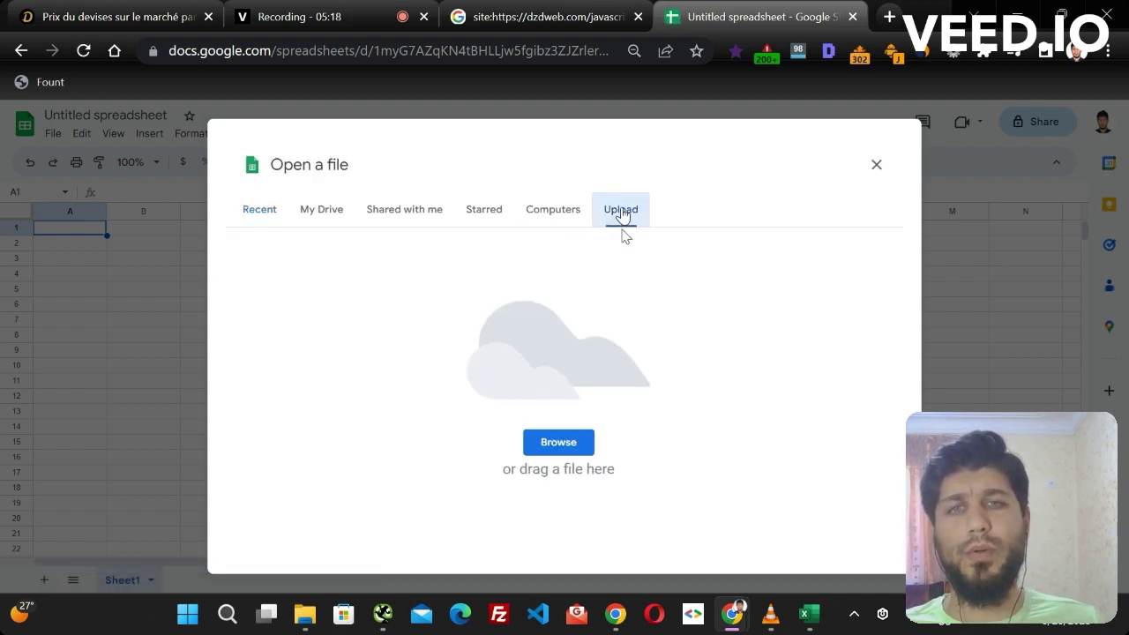
Step: Upload internal_html from Desktop > Orphan pages into Google Sheets
left_click(572, 446)
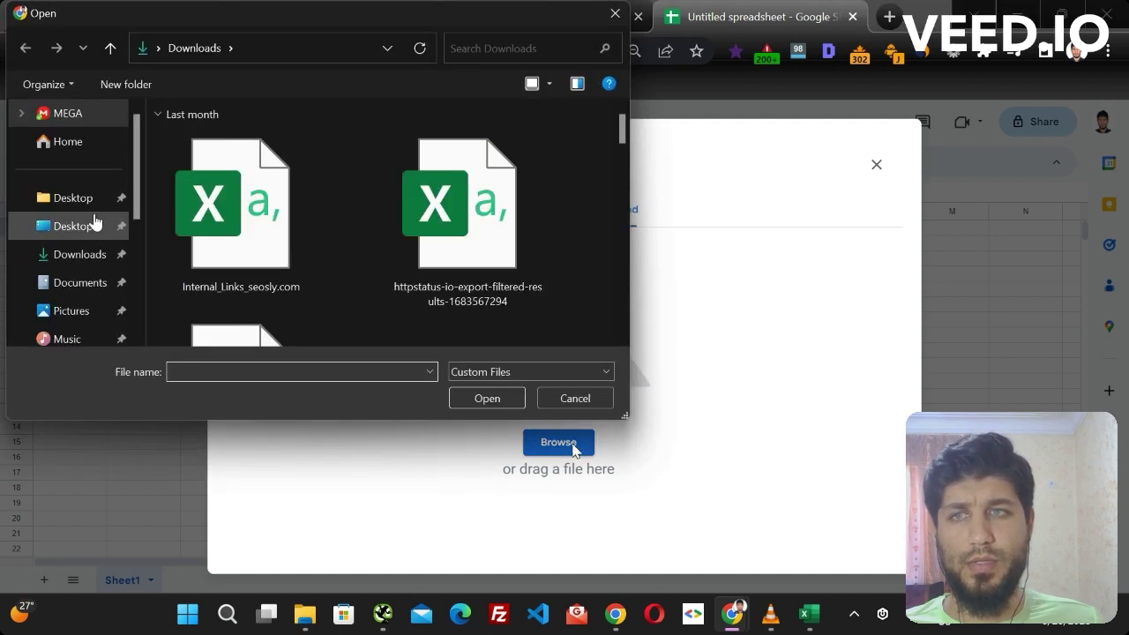
left_click_drag(133, 202, 100, 207)
left_click(99, 199)
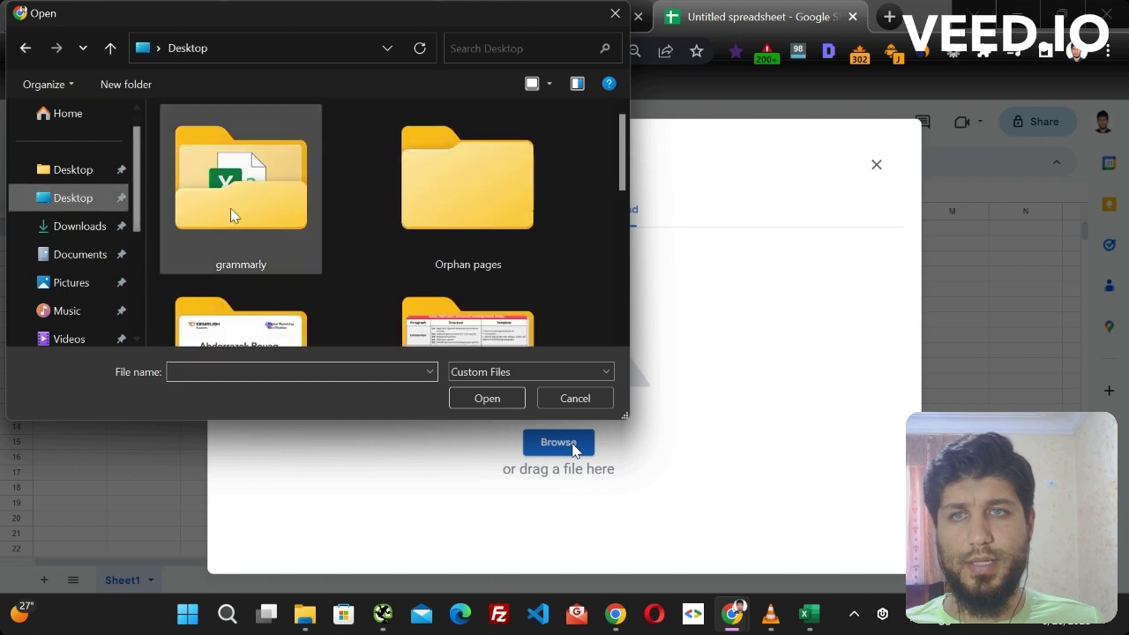
double_click(490, 203)
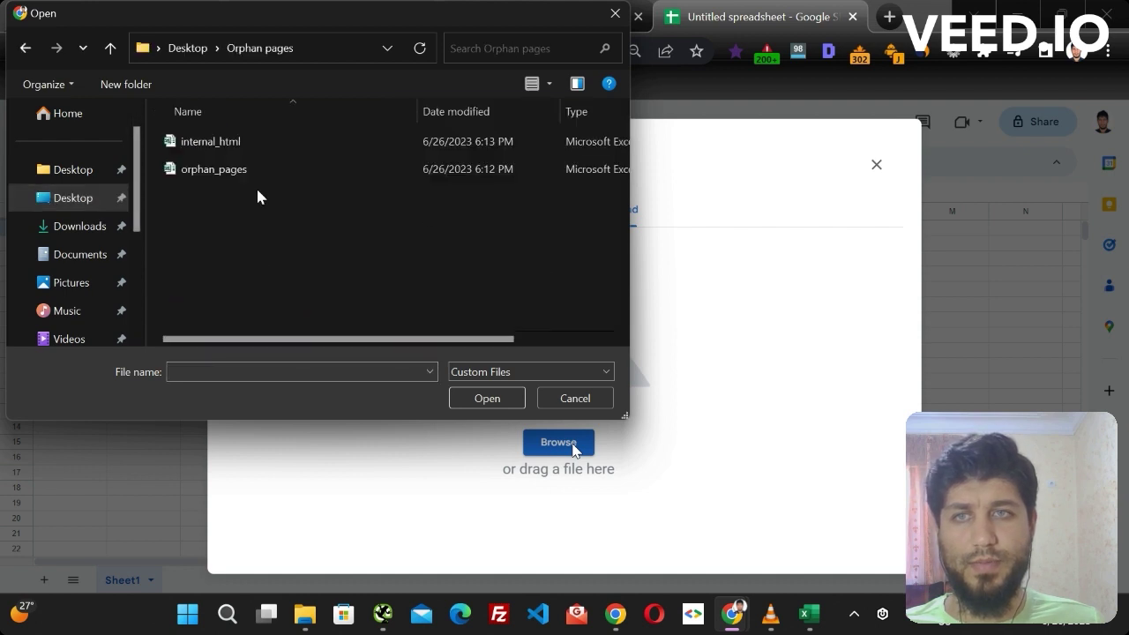
double_click(204, 149)
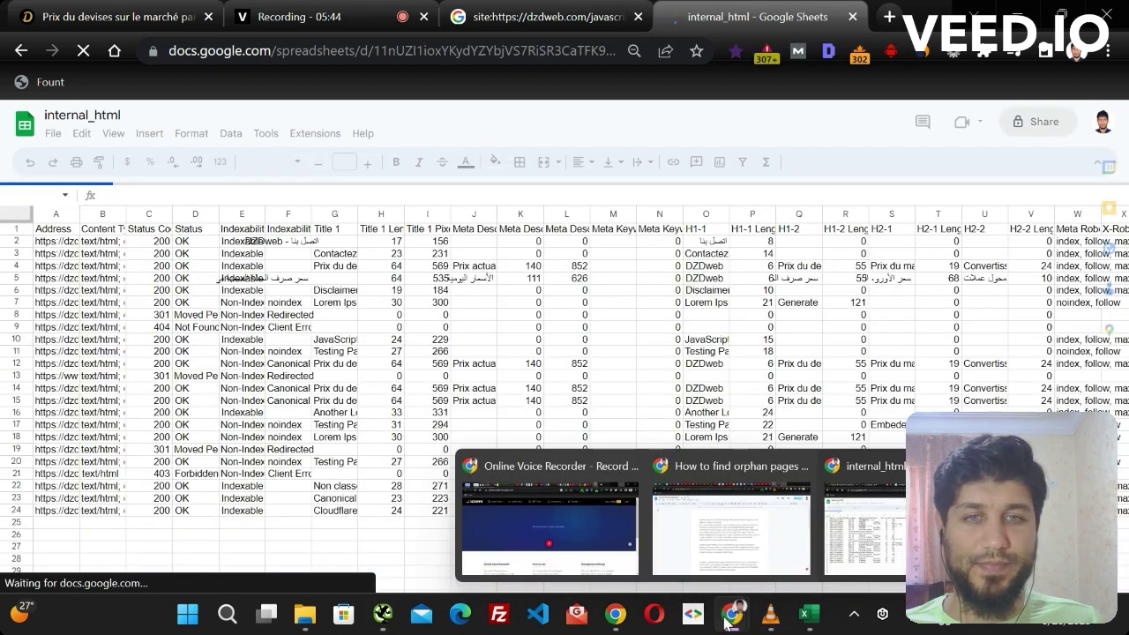
Step: Return to the internal_html spreadsheet and widen column A so the URLs are readable
left_click(396, 625)
left_click(396, 625)
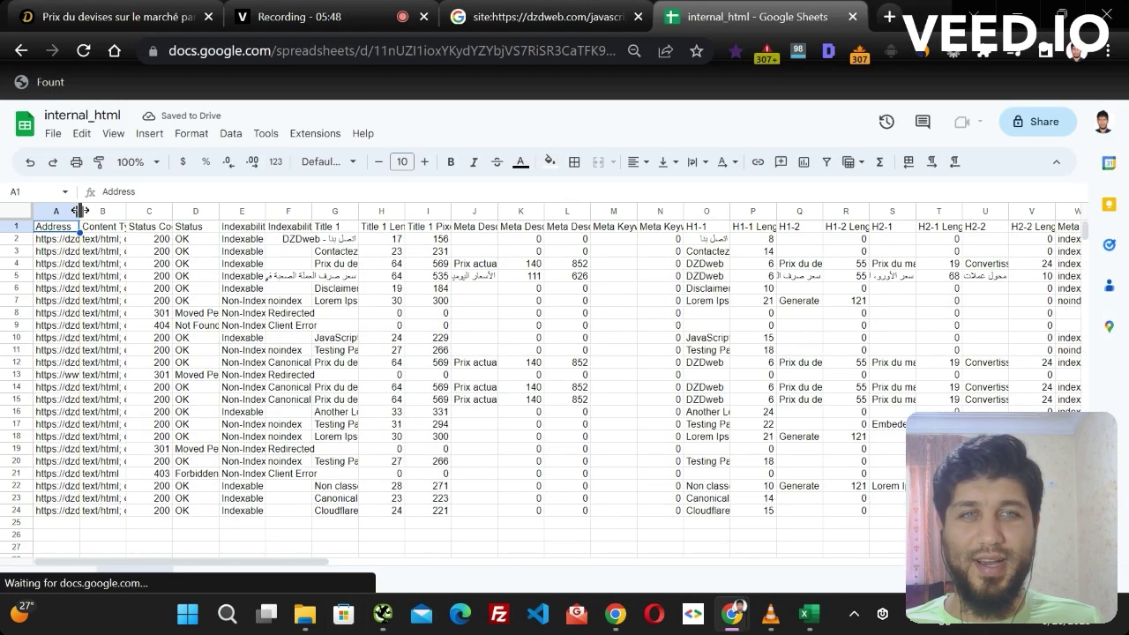
left_click_drag(80, 210, 245, 209)
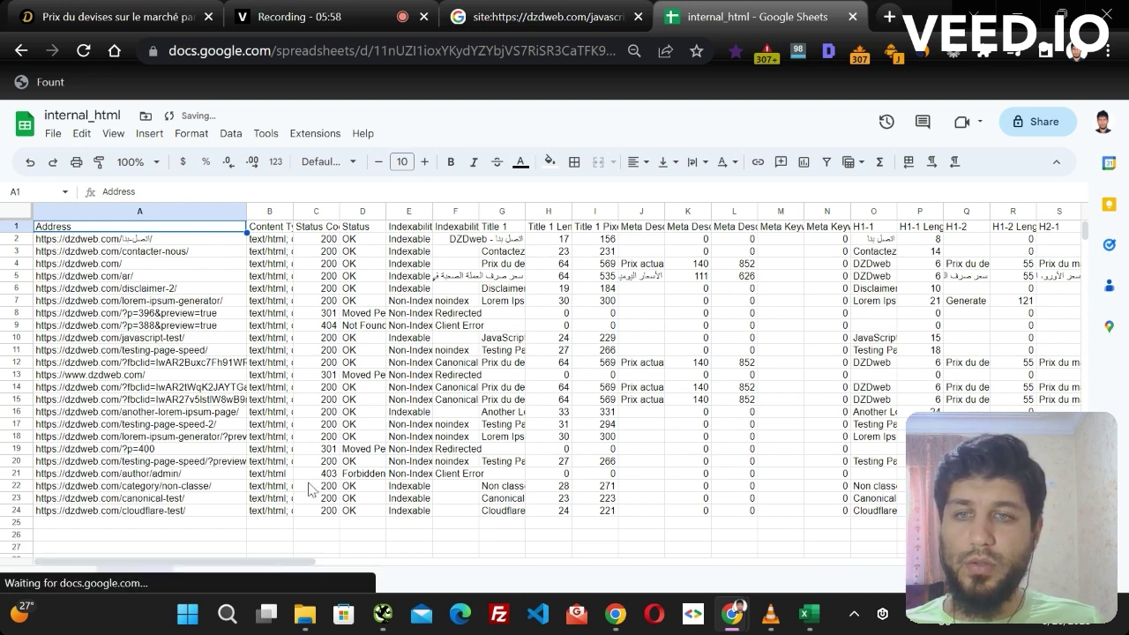
Step: Search the sheet for 'crawl' to reach the Crawl Depth column AM and select blank cells AM7–AM11
key("ctrl+f")
type("cra")
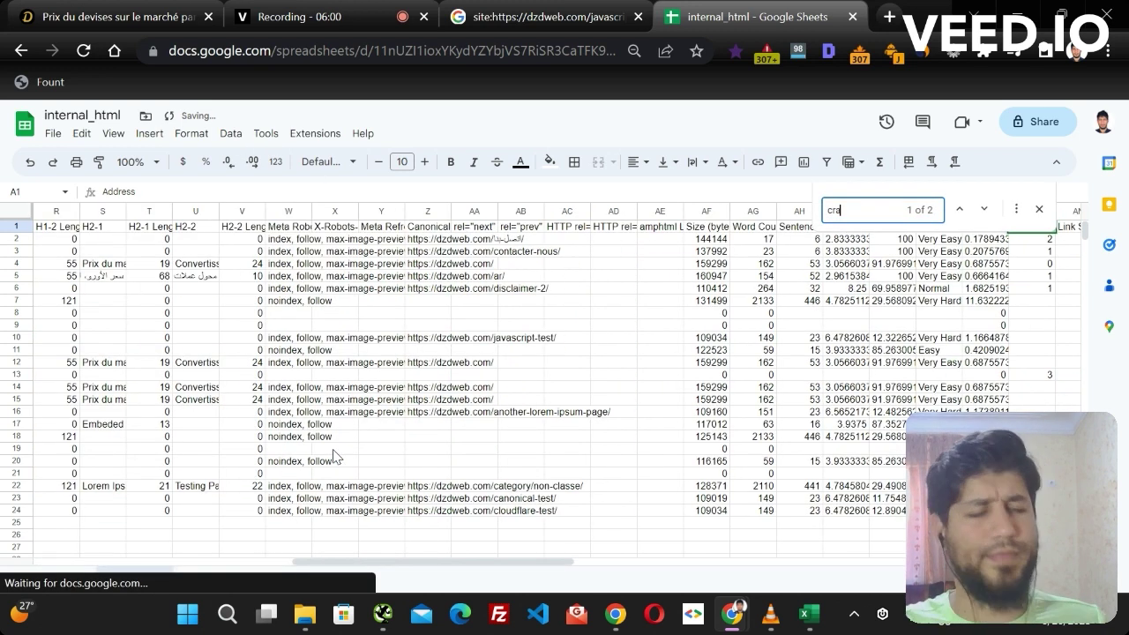
type("w")
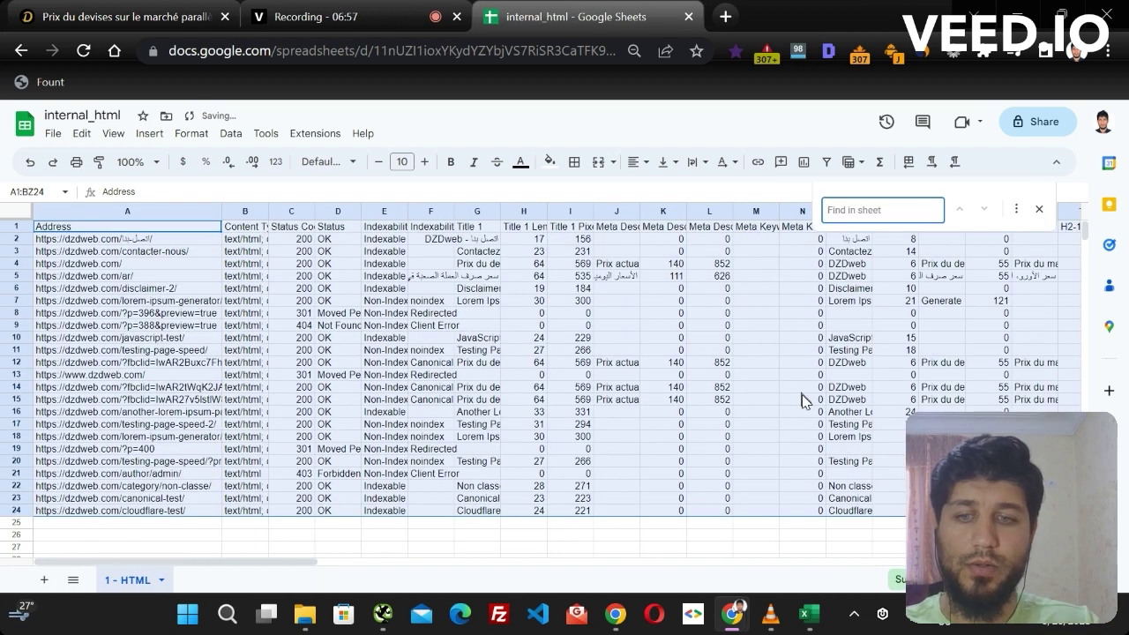
type("crawl")
left_click(1038, 210)
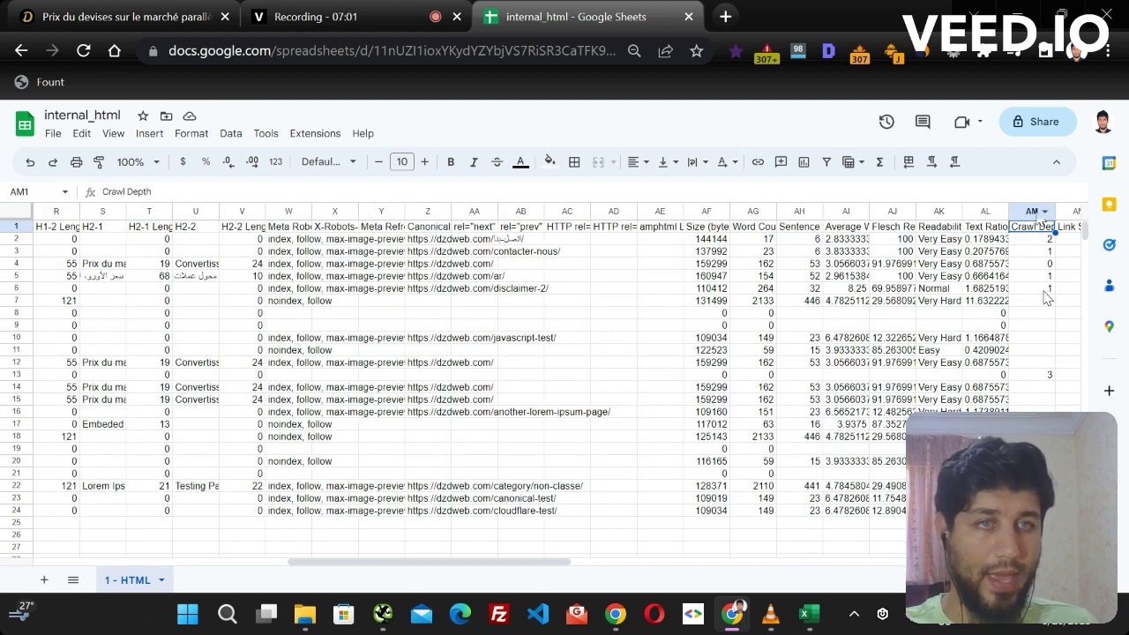
left_click_drag(1044, 301, 1042, 363)
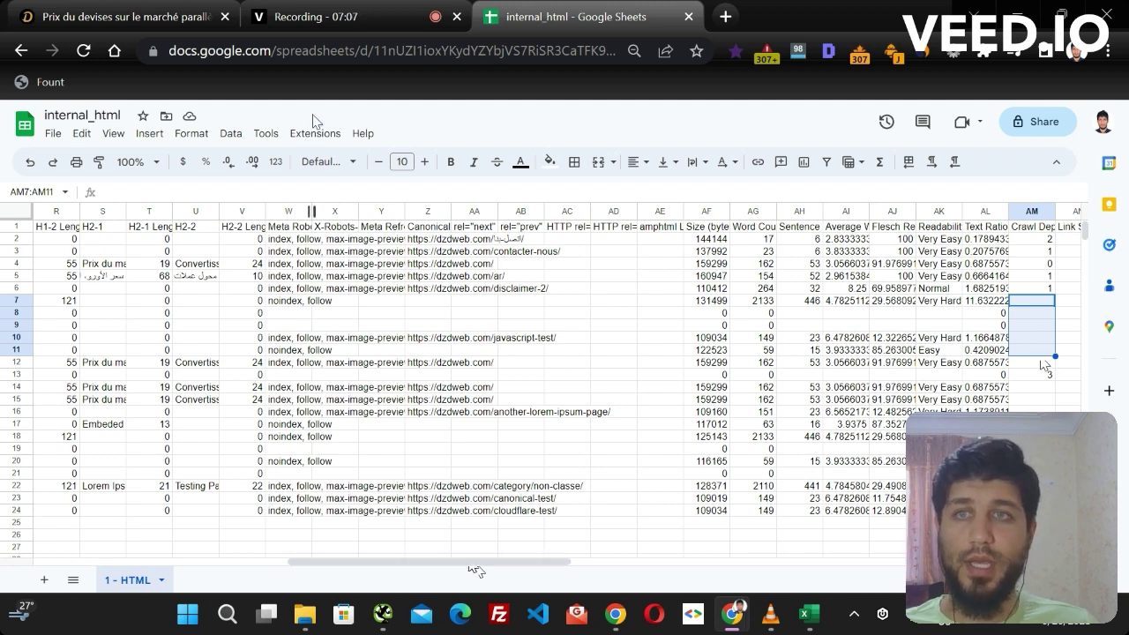
Step: Create a filter, limit Crawl Depth (AM1) to blank values only, and widen column A
left_click(1031, 424)
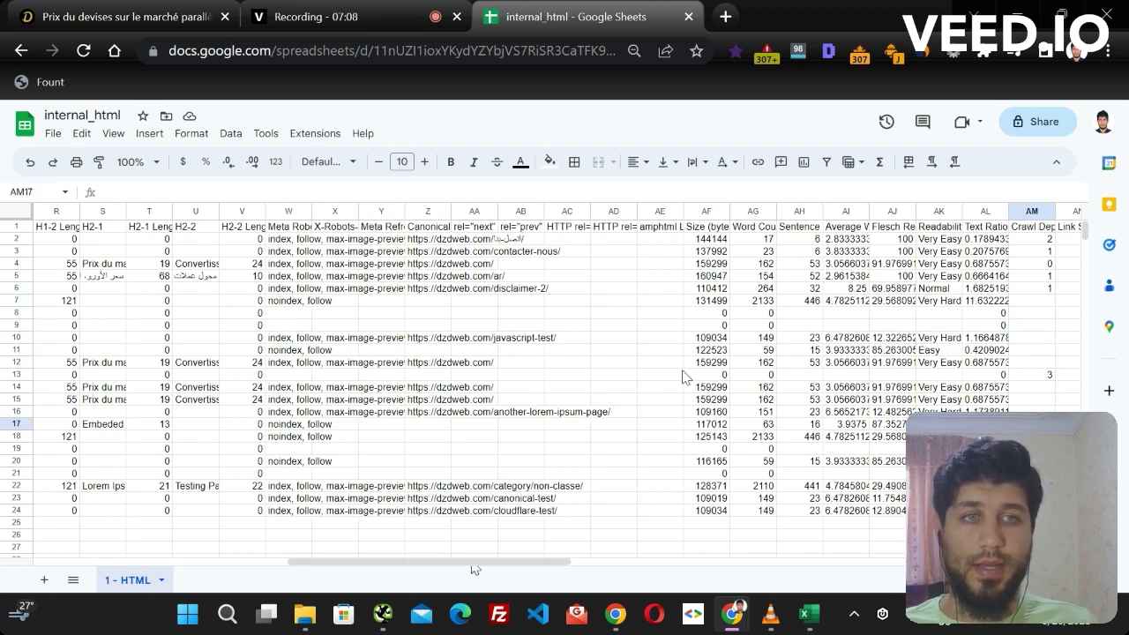
left_click(231, 134)
left_click(251, 214)
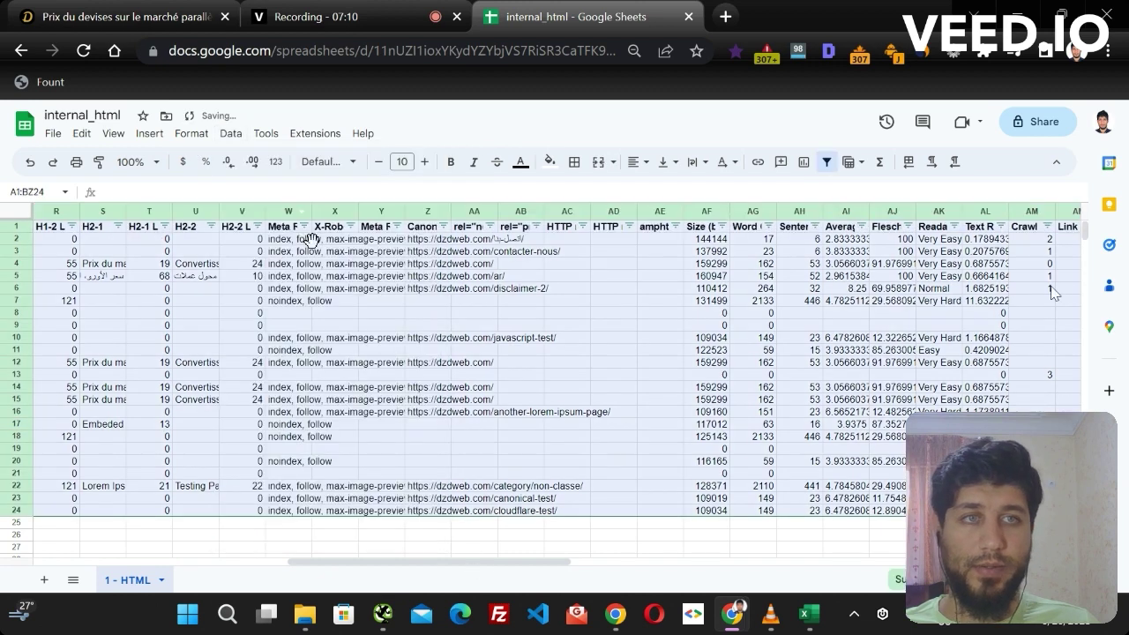
left_click(1047, 227)
scroll(1045, 335, "down", 1)
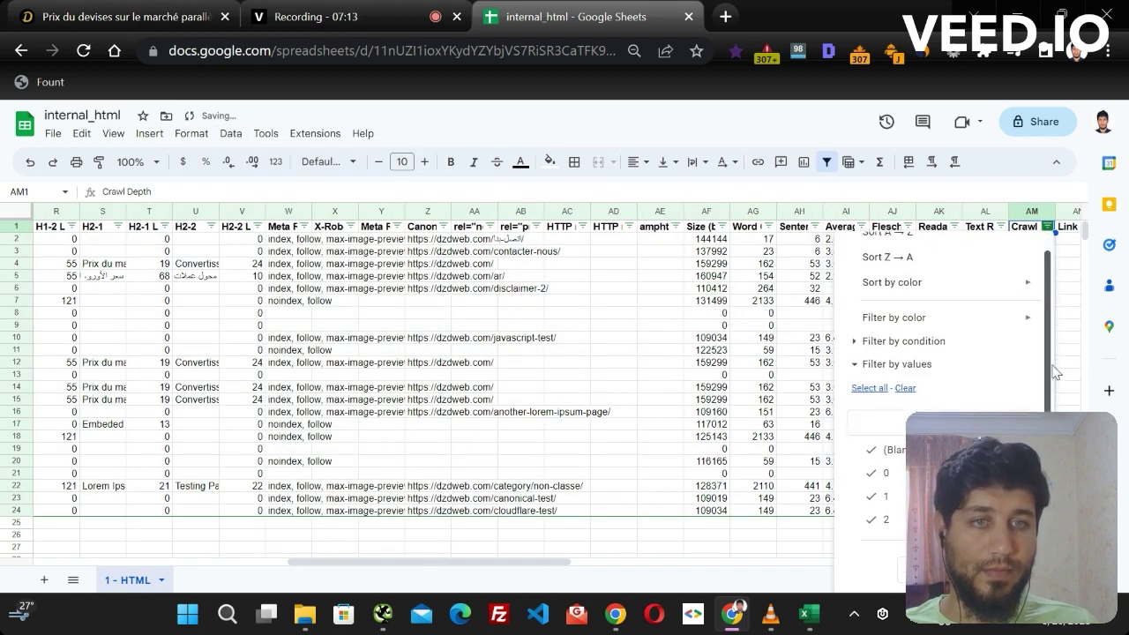
left_click(903, 388)
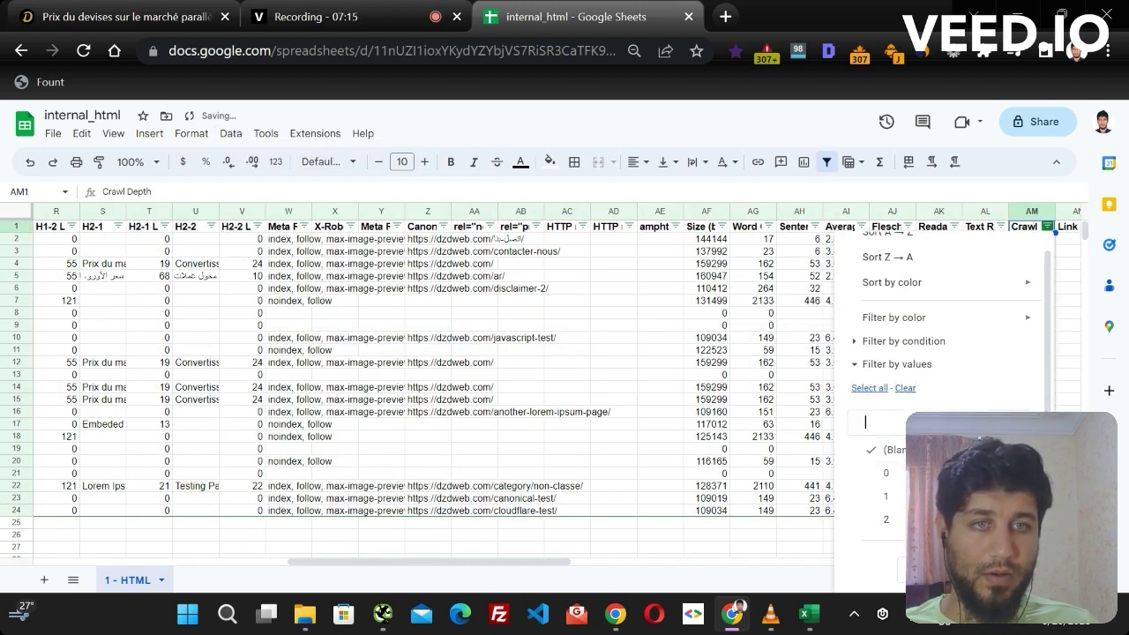
left_click(1006, 570)
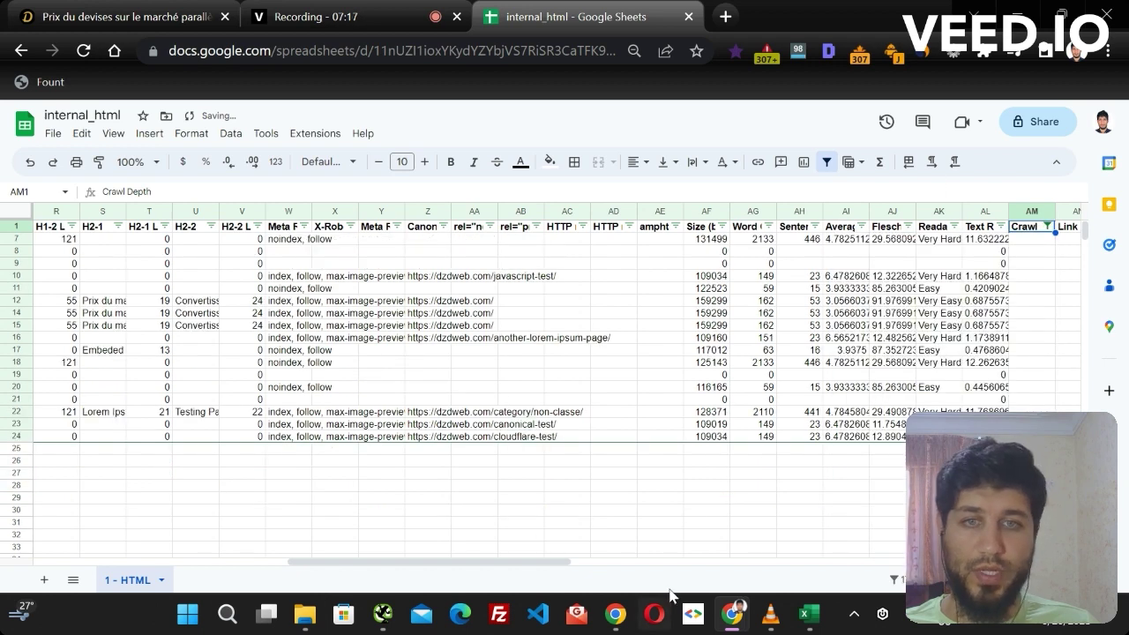
left_click_drag(546, 571, 270, 564)
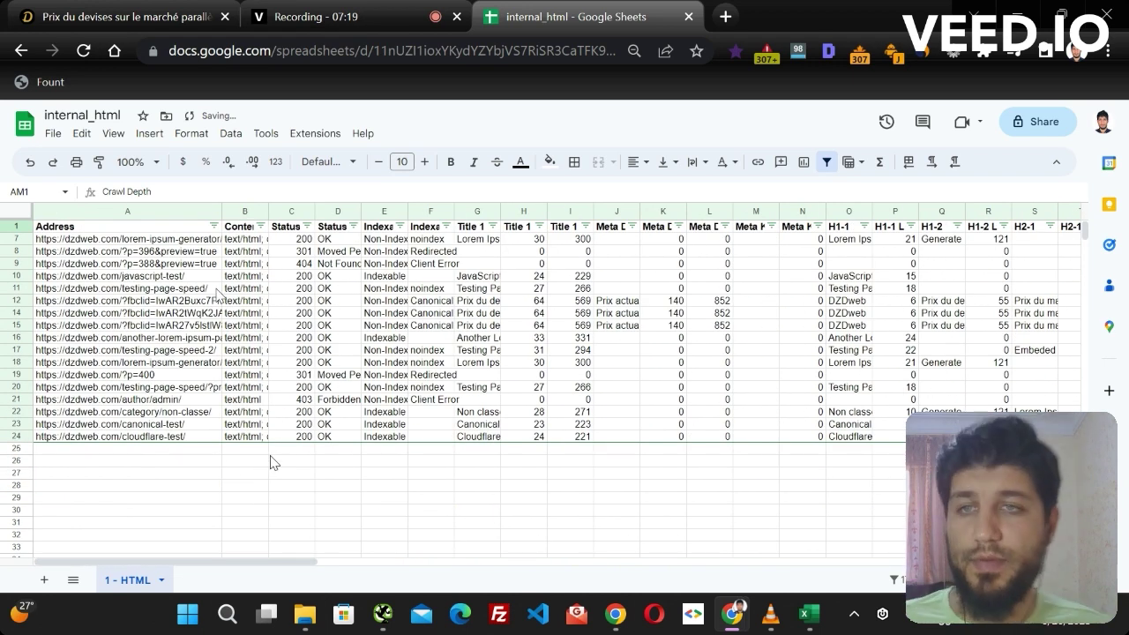
left_click_drag(223, 212, 356, 214)
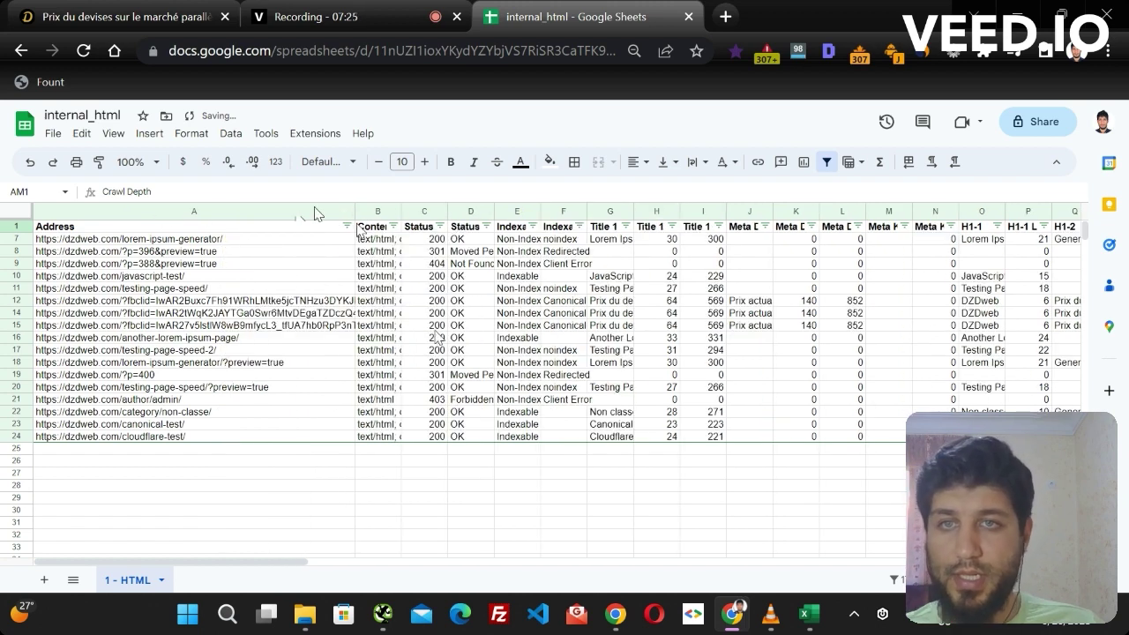
Step: Inspect the Address URLs in rows 8, 9, 10 and 12, including the preview and fbclid URLs
left_click(347, 227)
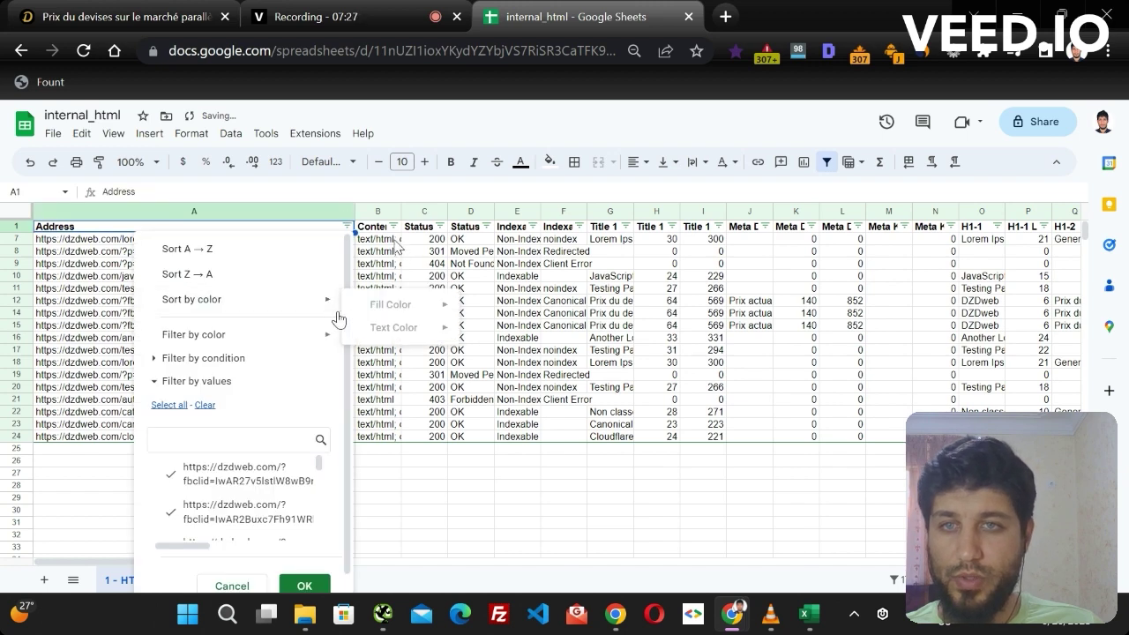
left_click(121, 275)
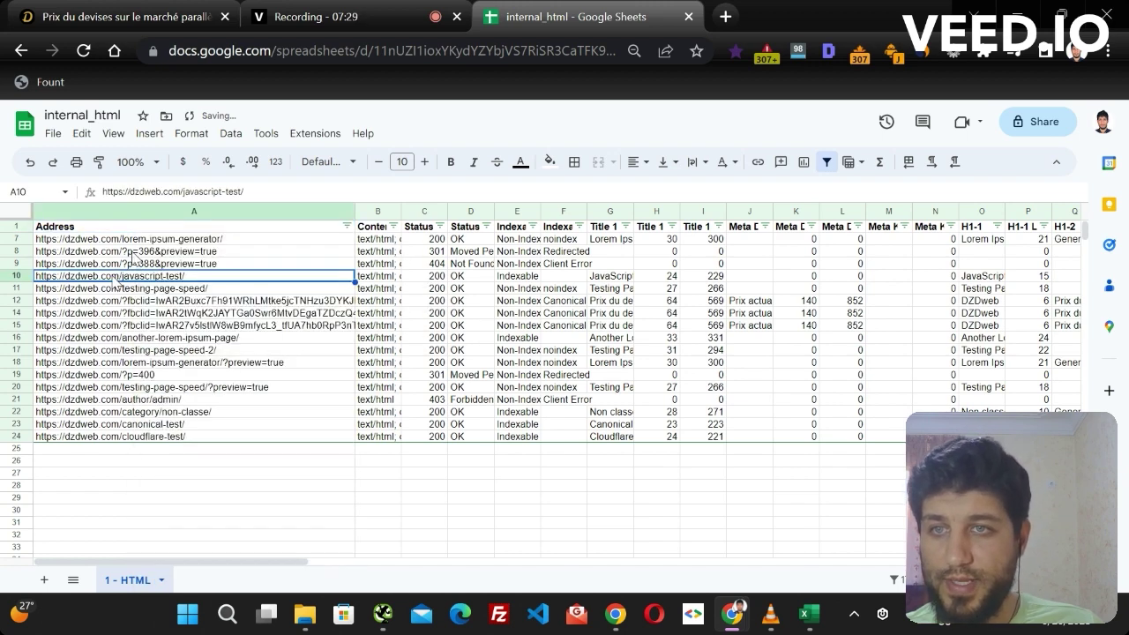
left_click(134, 253)
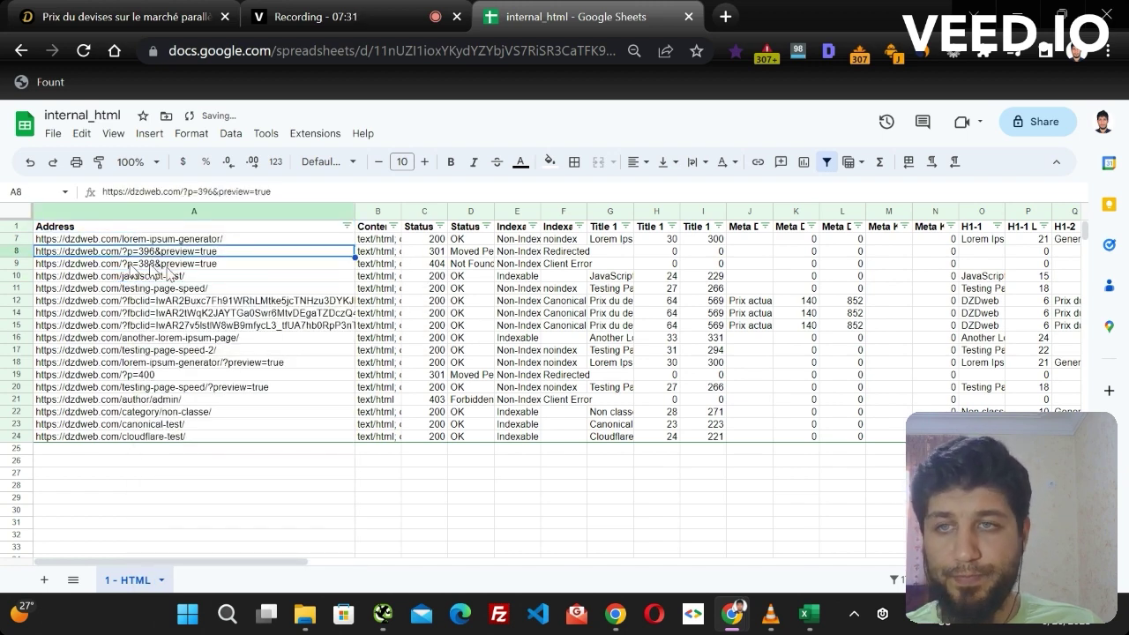
left_click(132, 265)
left_click(150, 301)
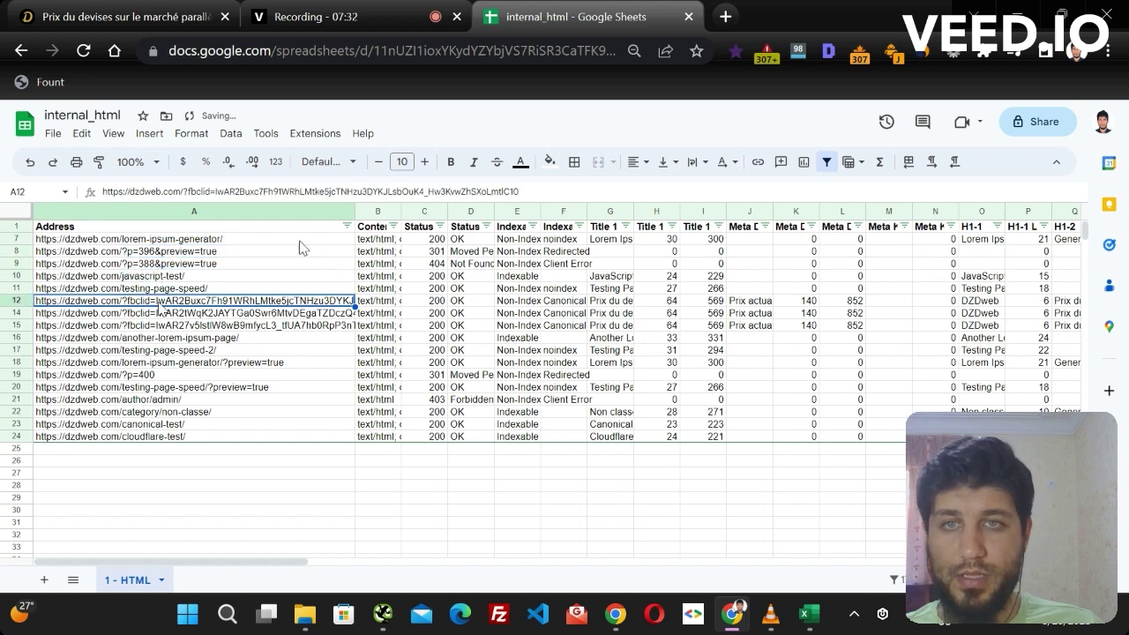
Step: Filter Address with 'Text does not contain' = and select the remaining orphan URLs A7:A24
left_click(346, 226)
left_click(189, 361)
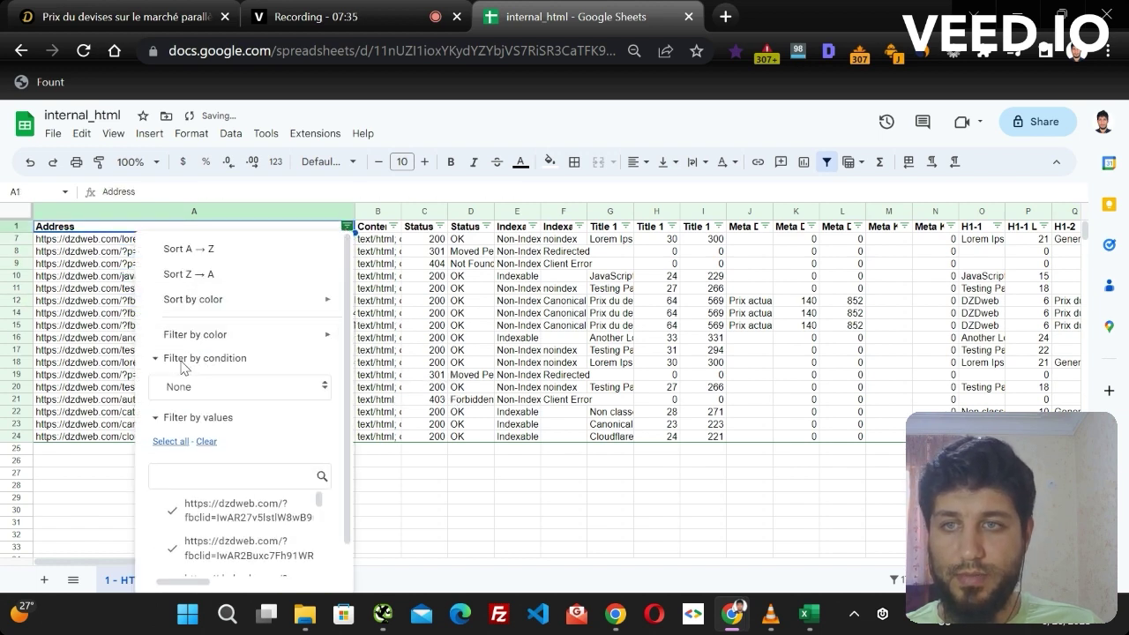
left_click(321, 388)
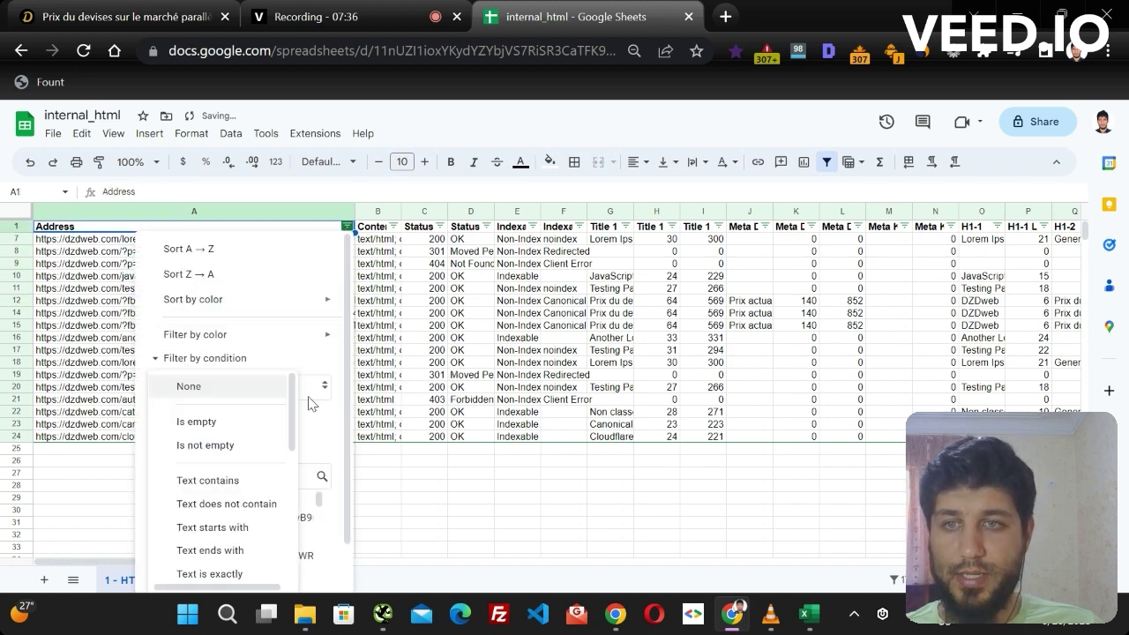
left_click(261, 505)
left_click(240, 422)
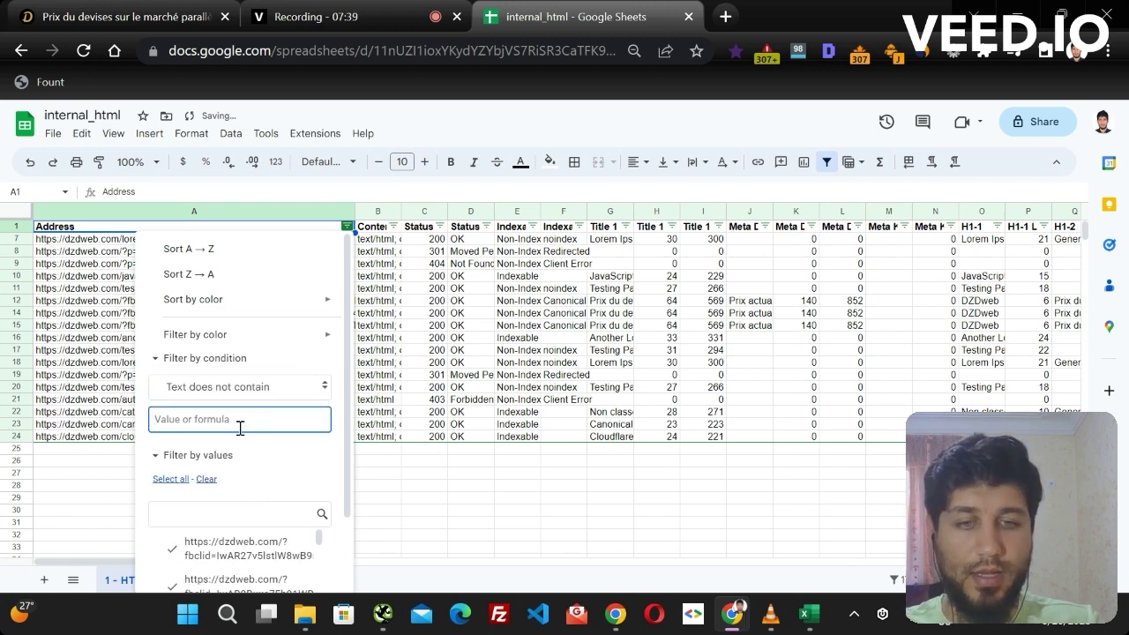
scroll(260, 504, "down", 2)
left_click(304, 570)
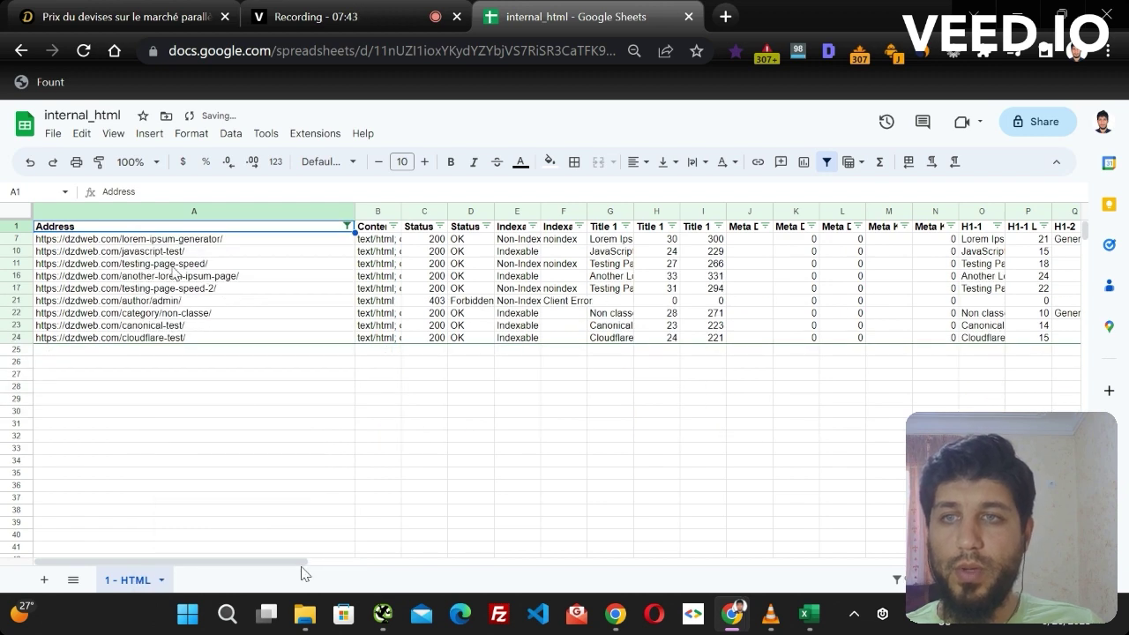
left_click_drag(245, 239, 247, 340)
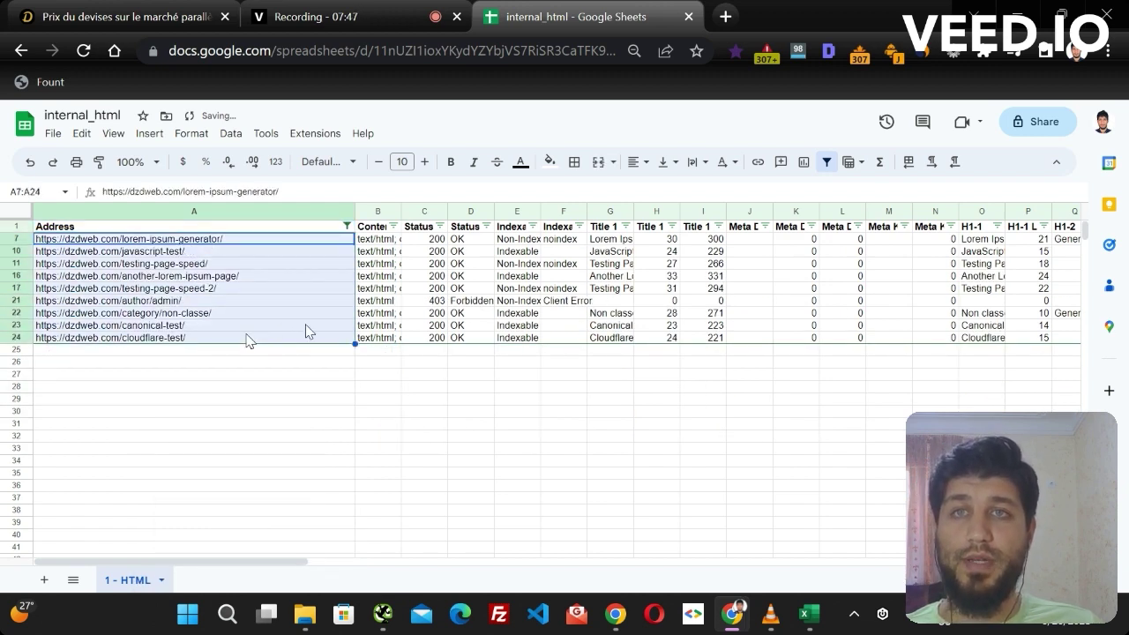